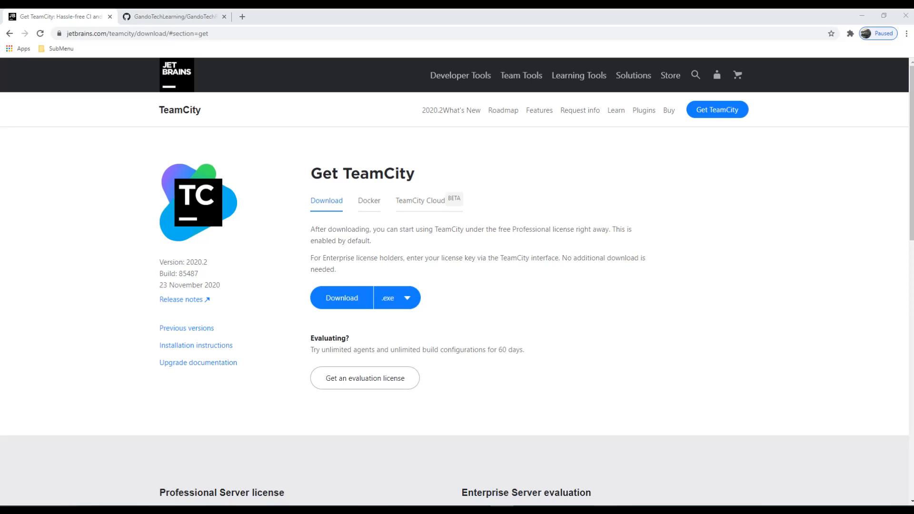
Step: View the Docker and TeamCity Cloud options for getting TeamCity, and open the TeamCity Cloud beta sign-up form
left_click(369, 209)
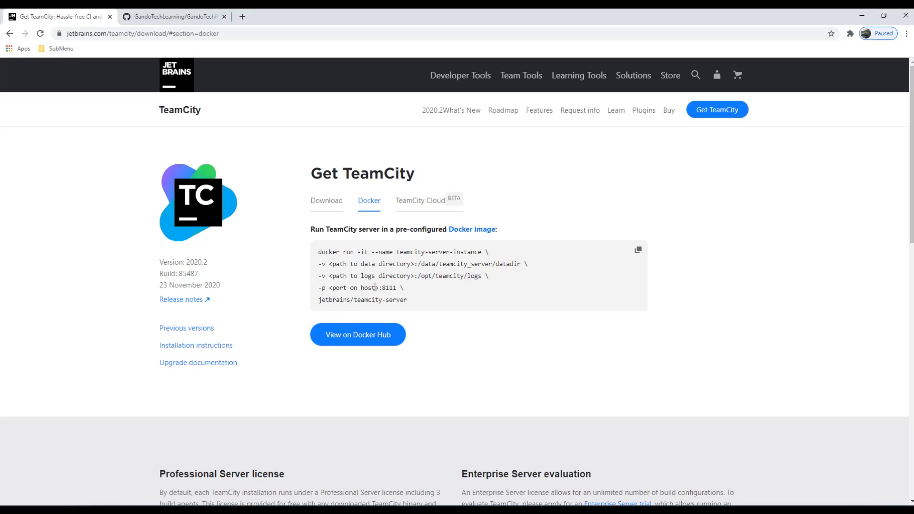
mouse_move(634, 75)
left_click(421, 207)
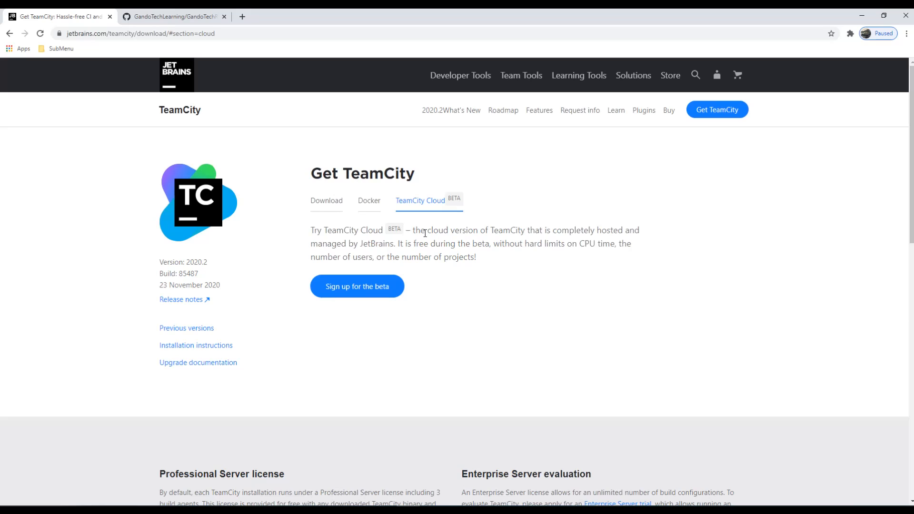
left_click(353, 287)
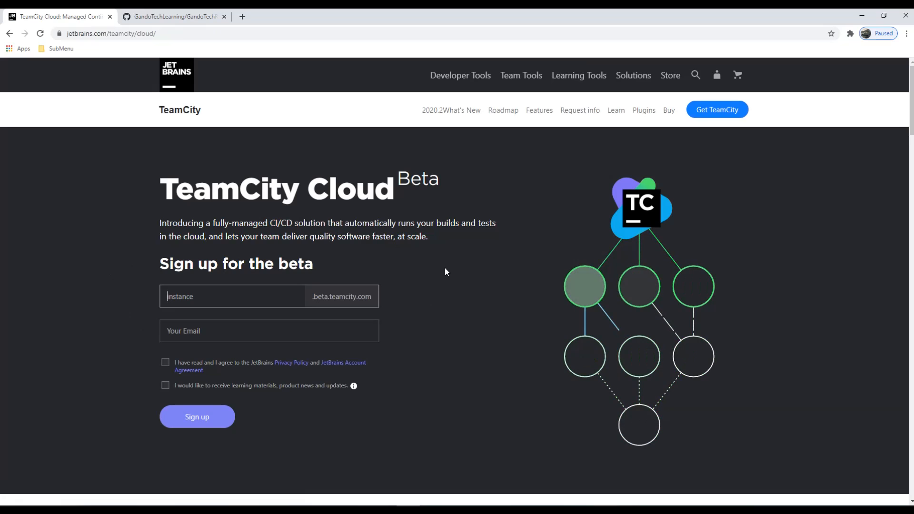
Step: Sign up for the beta with instance name GandoTech and the contact's e-mail, accepting the JetBrains agreements and opting into product updates
type("Gando")
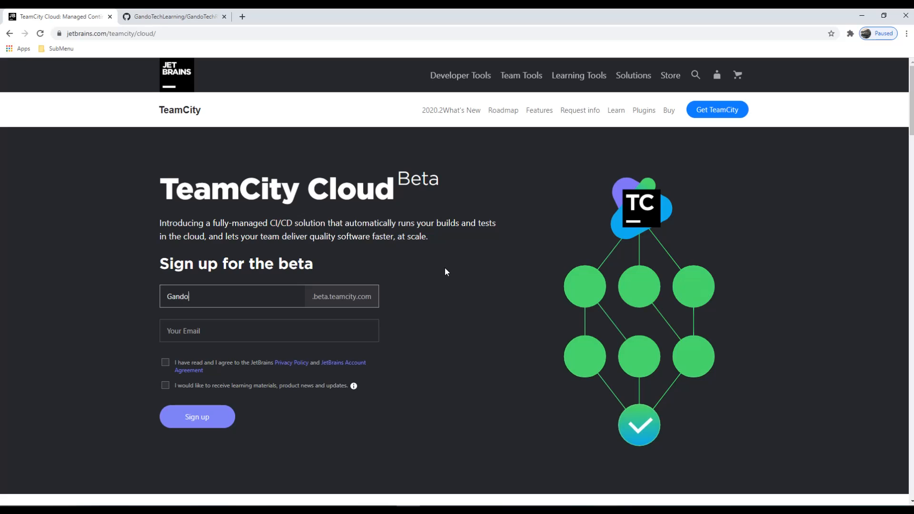
type("Tech")
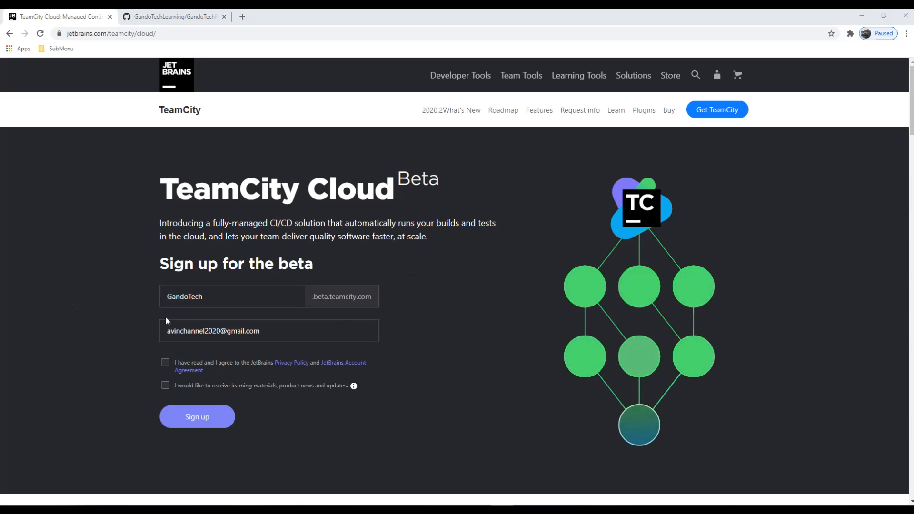
left_click(164, 321)
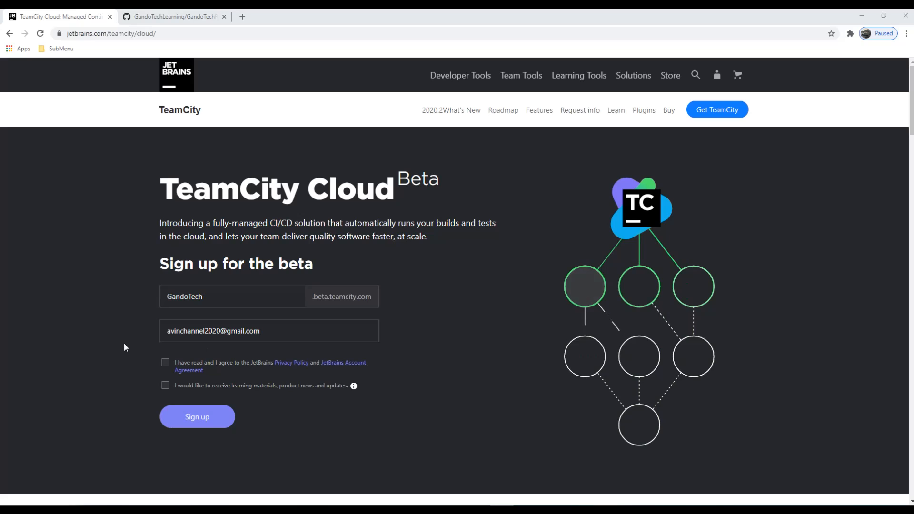
left_click(164, 371)
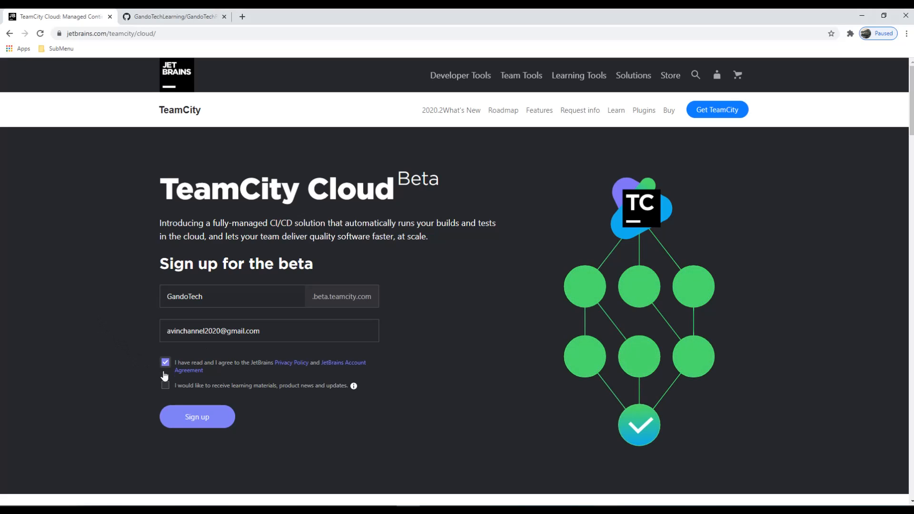
left_click(165, 386)
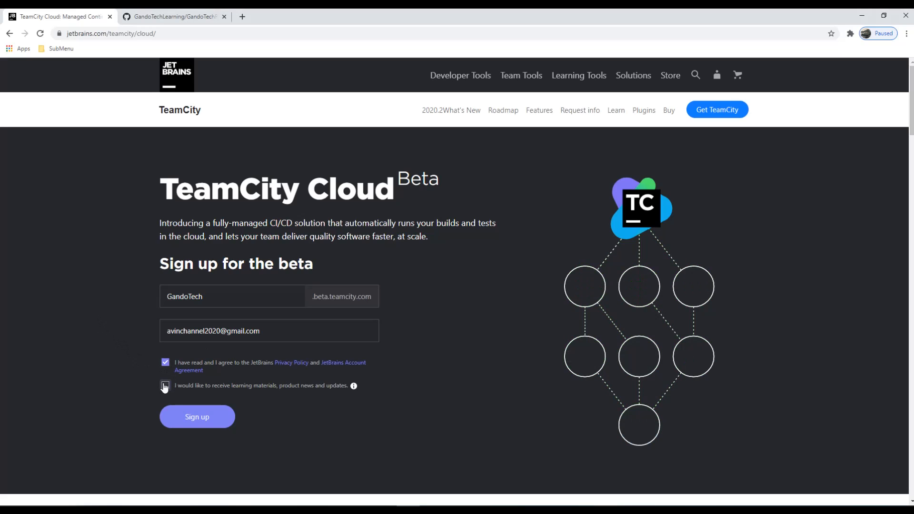
left_click(191, 427)
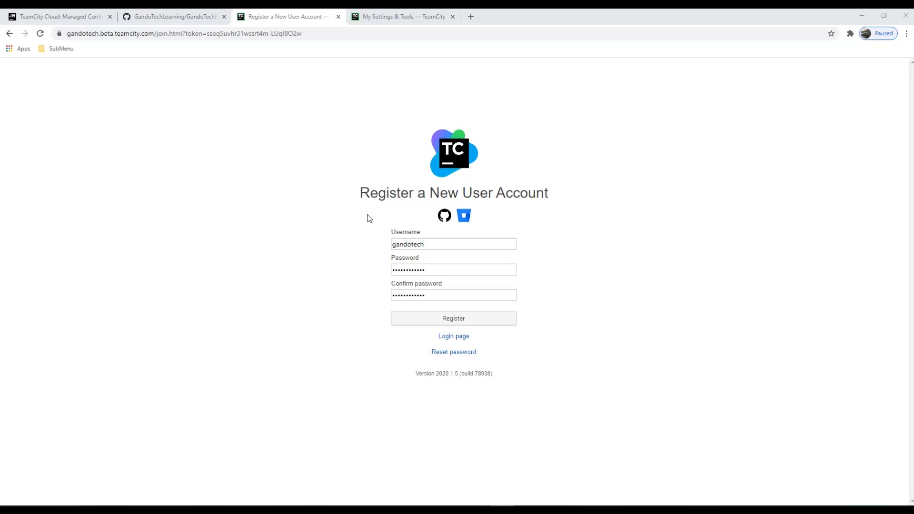
Step: From the My Settings & Tools page, open Administration in a separate browser tab and view its Projects section
left_click(405, 17)
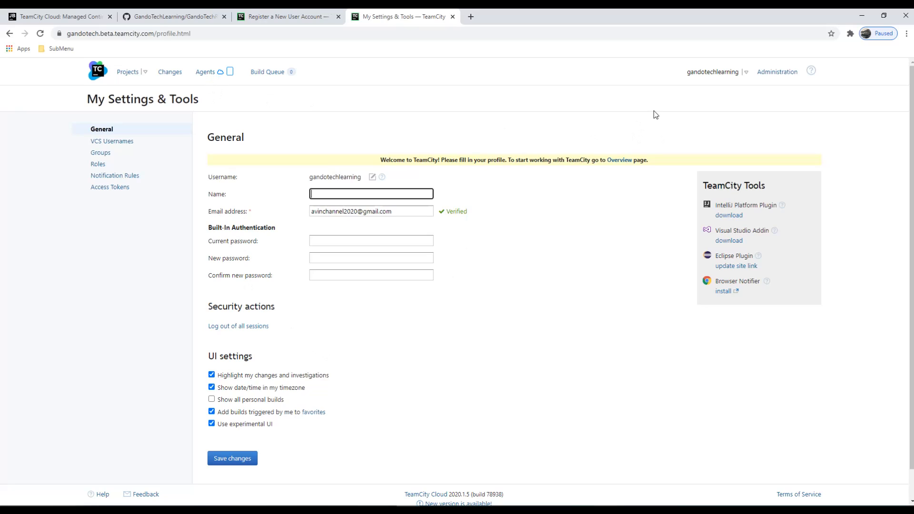
left_click(746, 73)
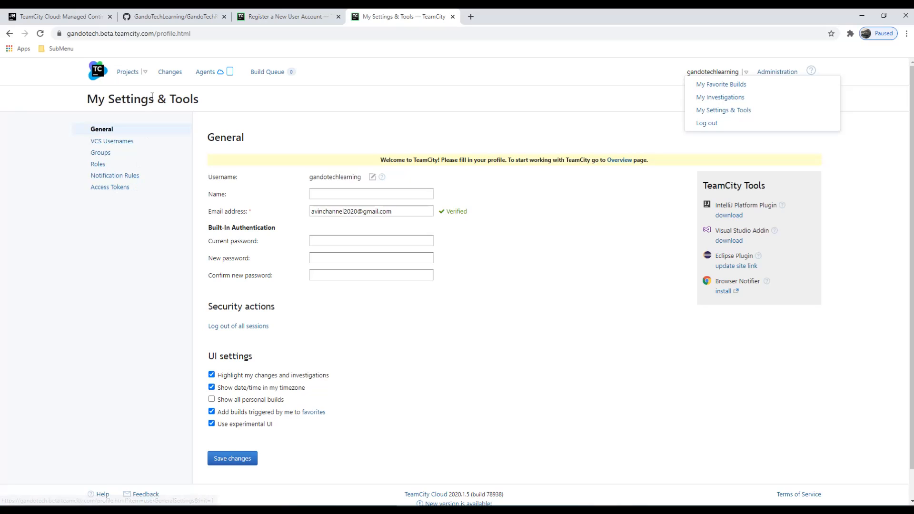
middle_click(778, 72)
left_click(518, 17)
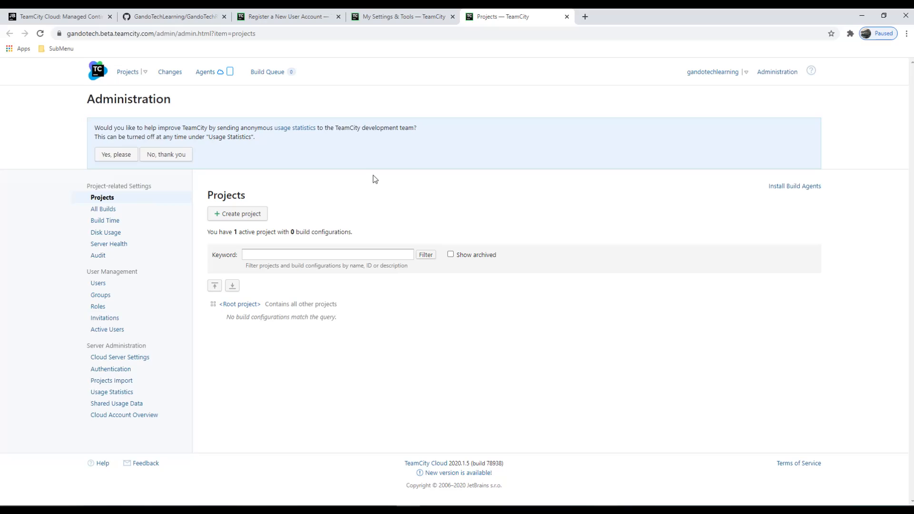
right_click(374, 179)
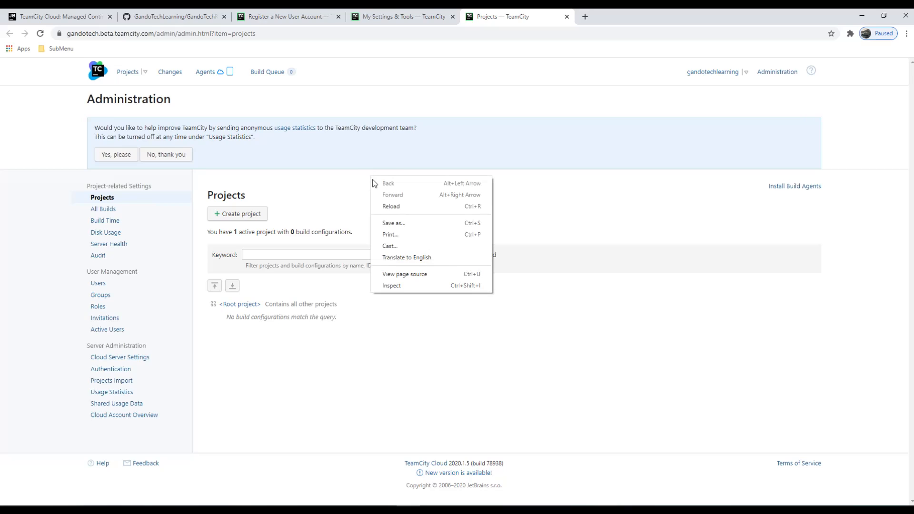
left_click(360, 179)
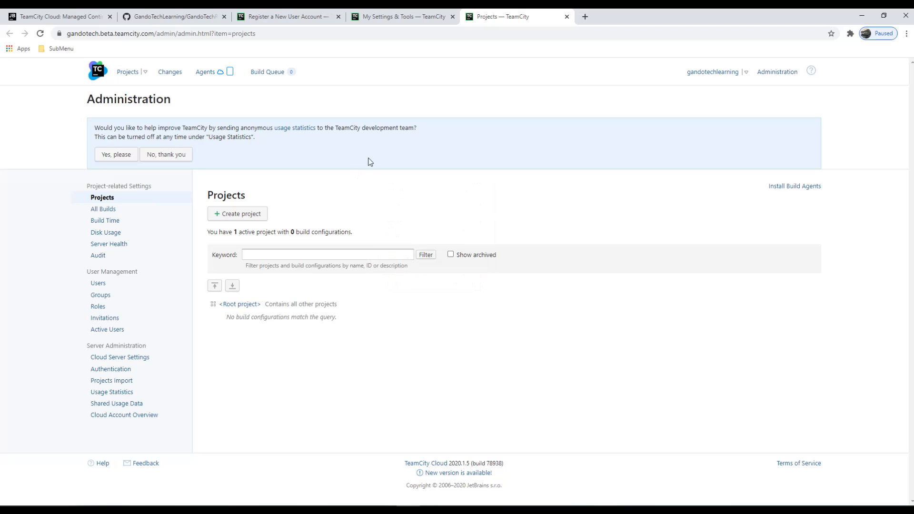
Step: Return to the My Settings & Tools browser tab and check the Build Queue
left_click(409, 17)
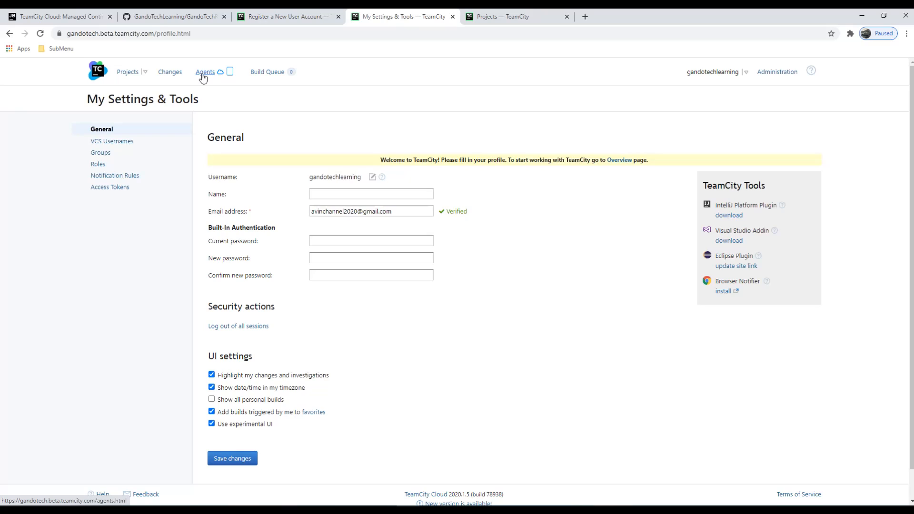
left_click(267, 72)
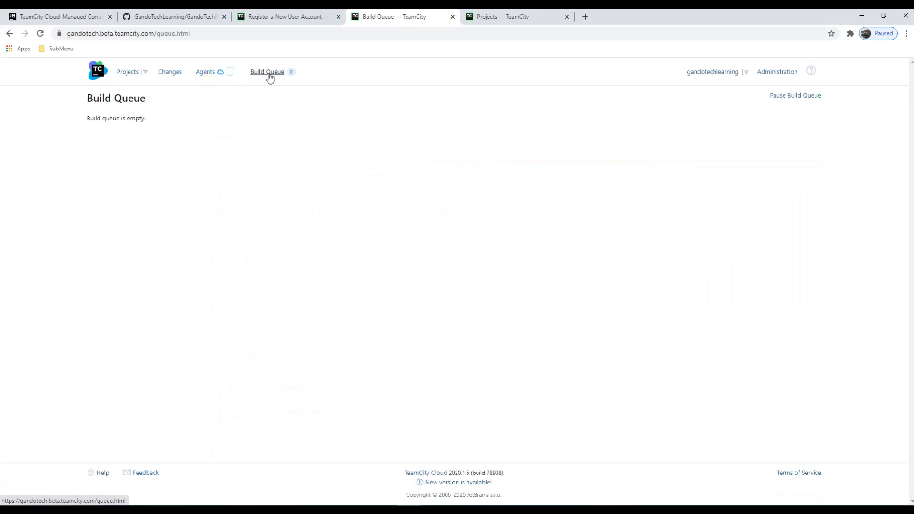
left_click_drag(84, 121, 146, 117)
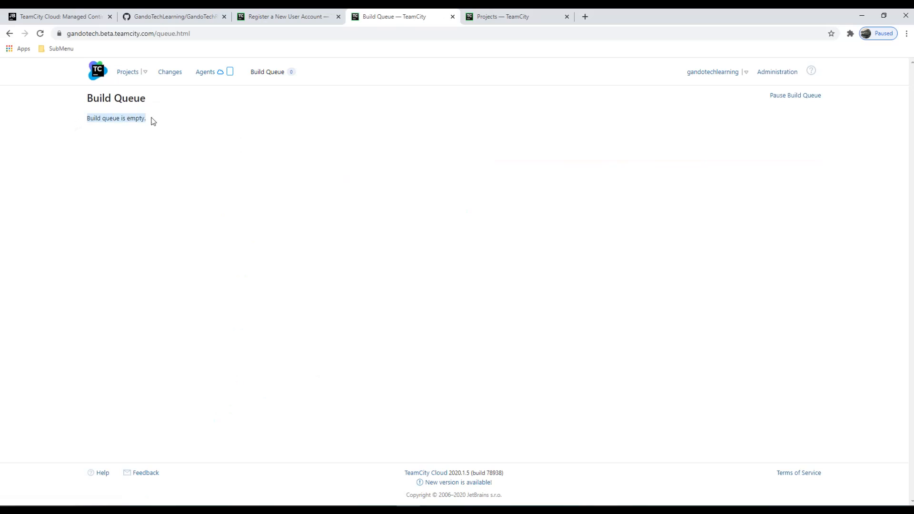
left_click(180, 163)
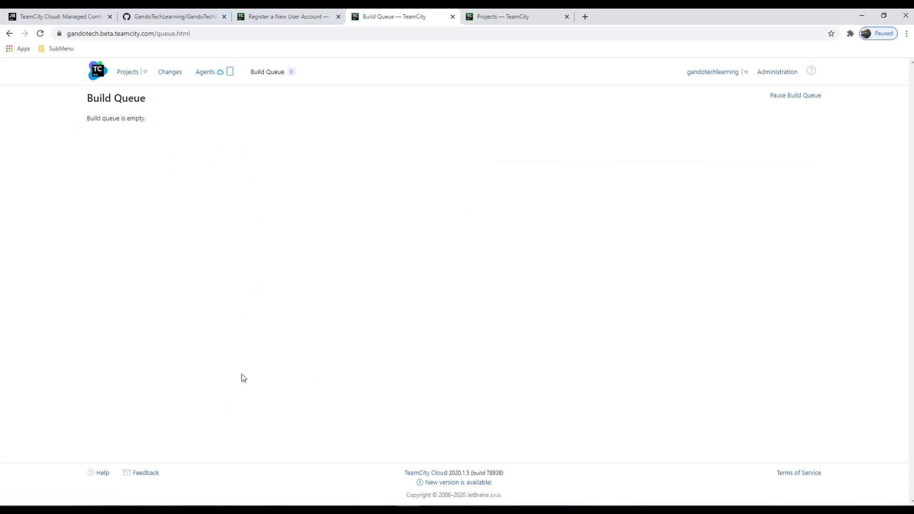
Step: Open the Agents overview, expand the Default pool's Linux and Windows agent types, and view the Parameters Report and Agent Push pages
left_click(207, 74)
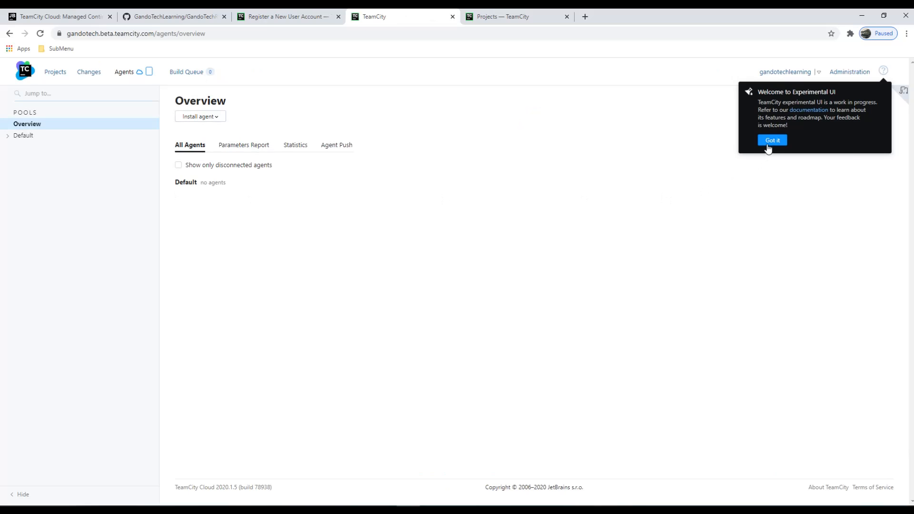
left_click(772, 141)
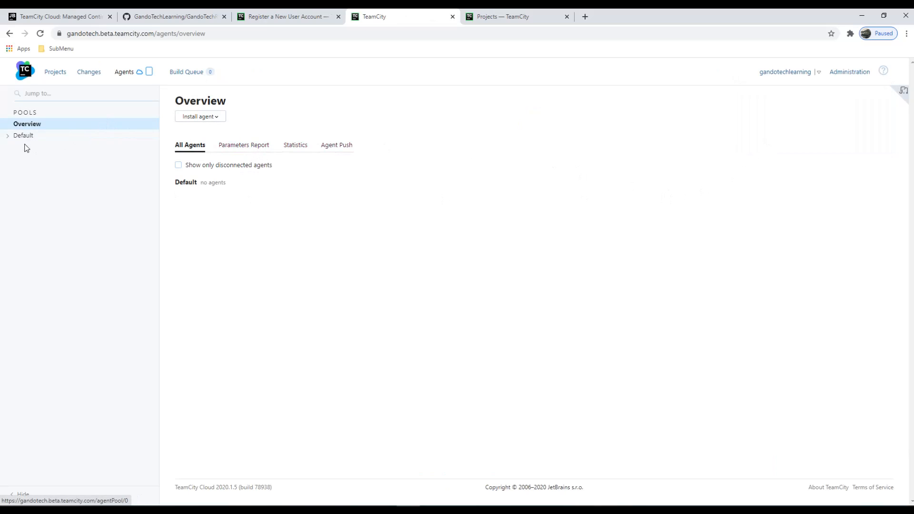
left_click(8, 136)
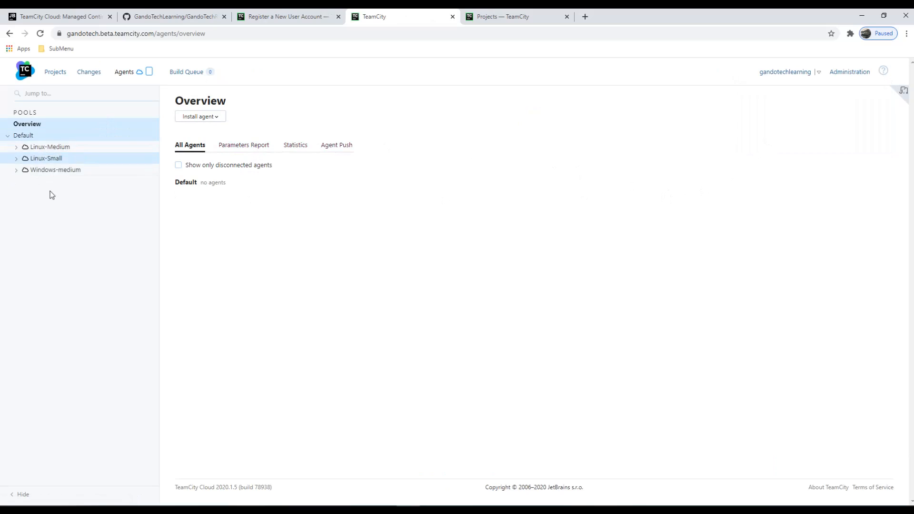
left_click(16, 148)
left_click(16, 159)
left_click(16, 171)
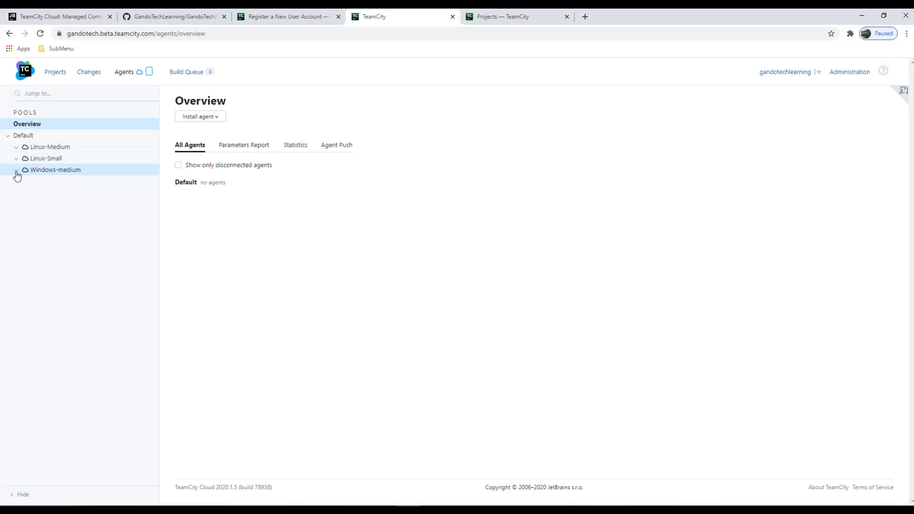
left_click(259, 150)
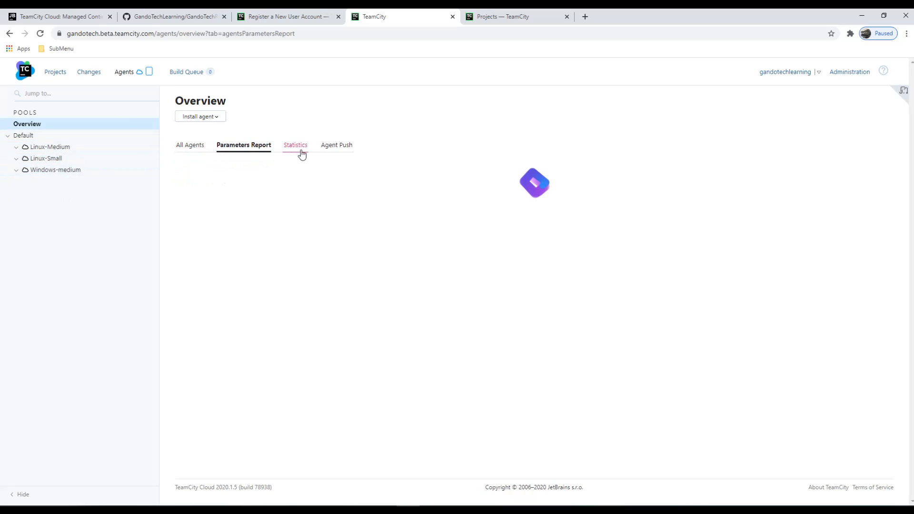
left_click(331, 149)
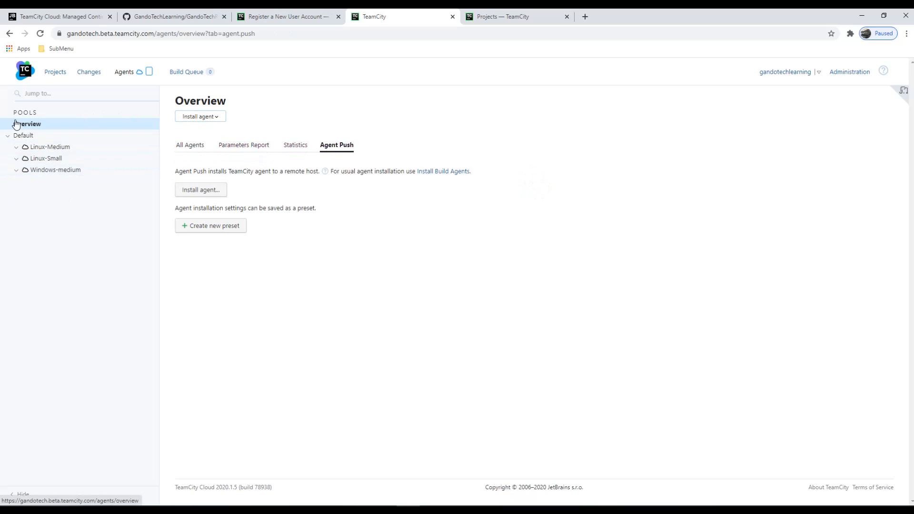
Step: View the Changes page and the Projects overview, switching the overview to the classic UI and back to the experimental UI
left_click(82, 75)
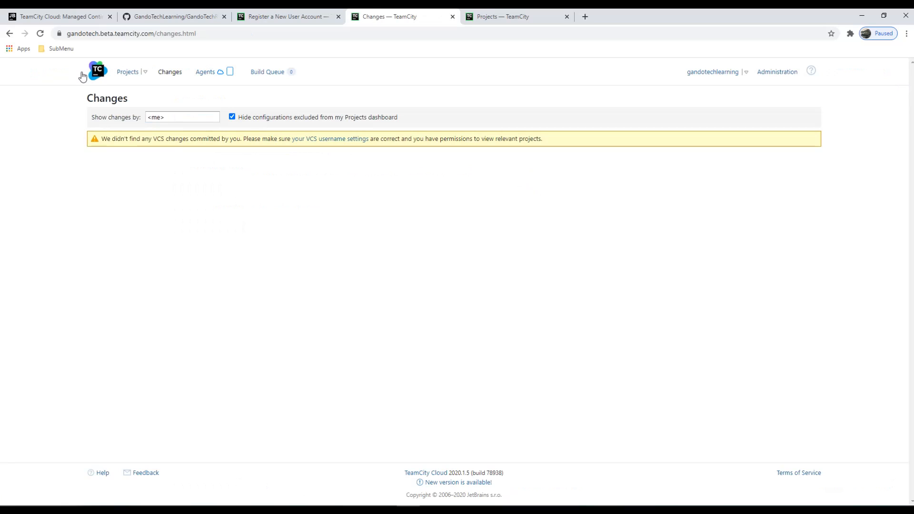
left_click(127, 74)
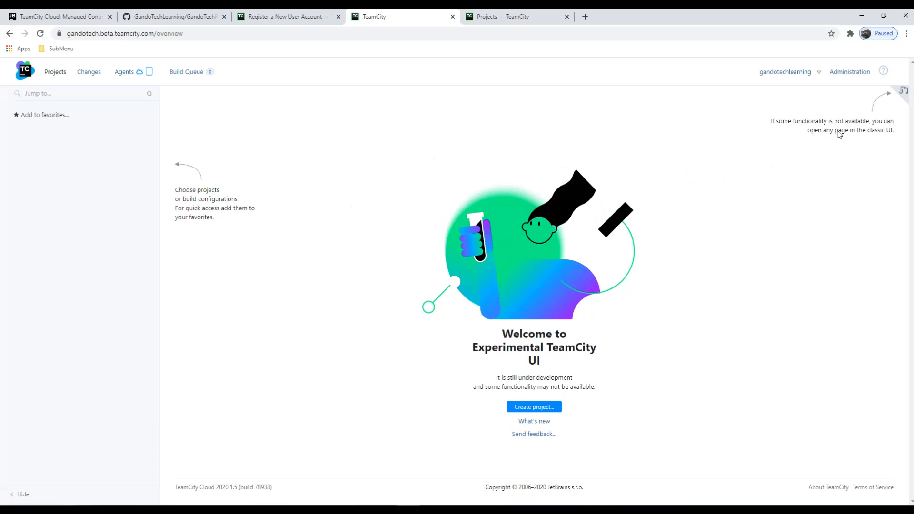
left_click(904, 93)
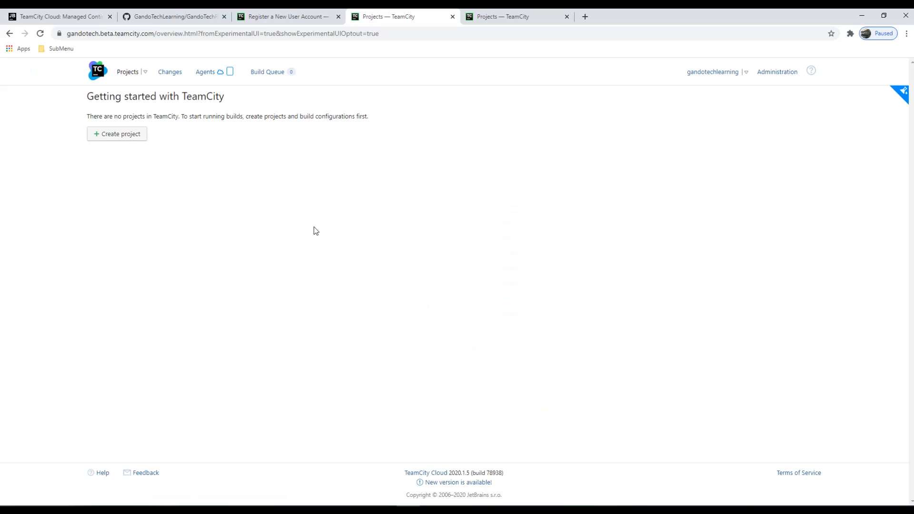
left_click(903, 95)
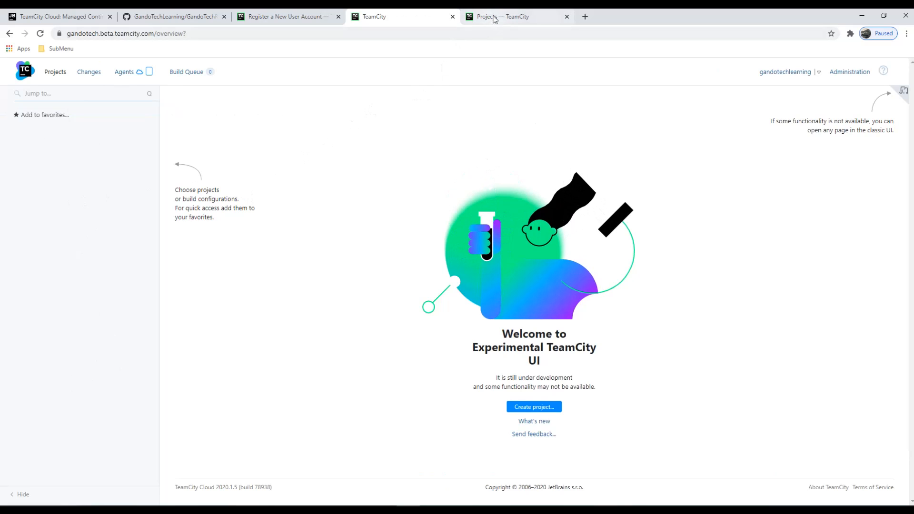
Step: In the Administration browser tab, open the account's My Settings & Tools page and view its Groups section
left_click(517, 17)
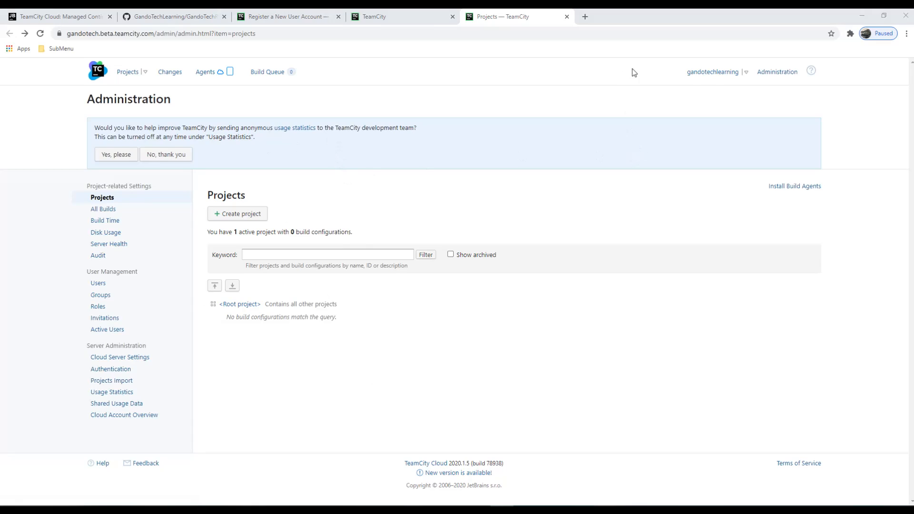
left_click(717, 72)
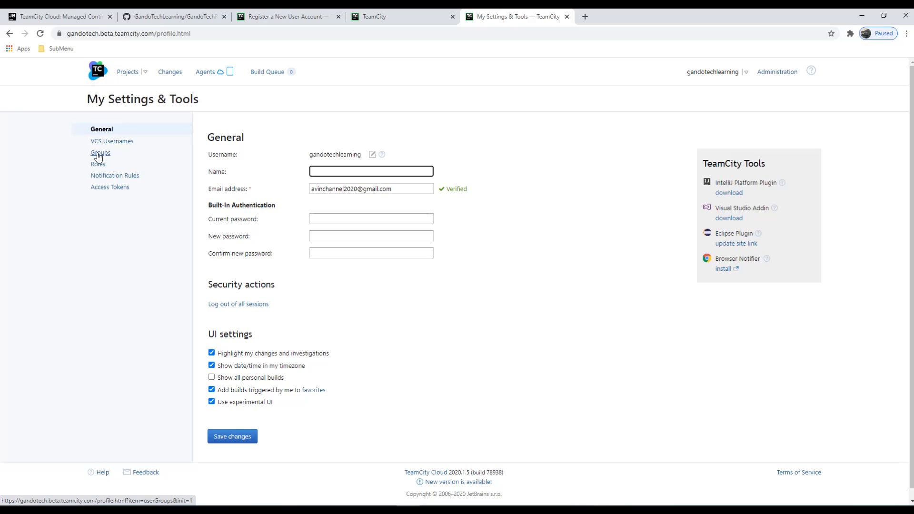
left_click(98, 154)
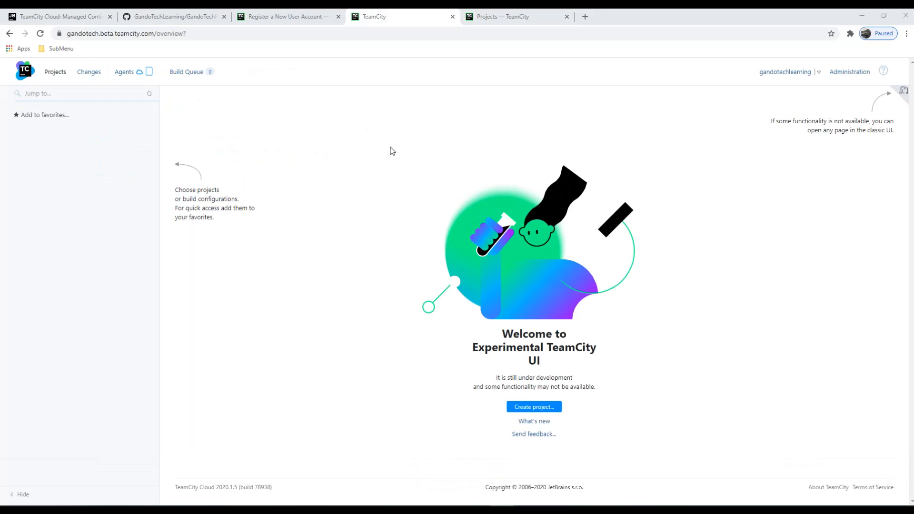
Step: Highlight the gandotech instance name in the overview's web address, open My Settings & Tools, and highlight the instance name there too
left_click_drag(100, 33, 155, 33)
left_click(105, 35)
left_click_drag(89, 34, 120, 34)
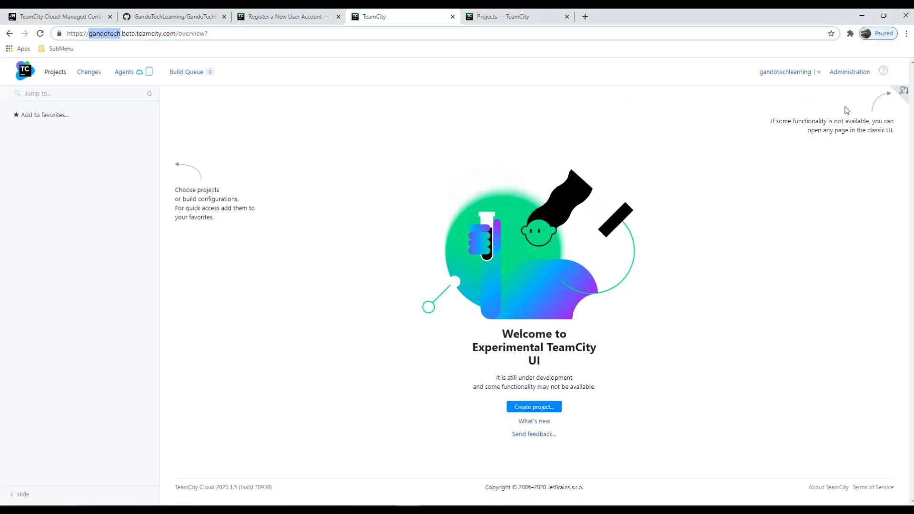
key("Return")
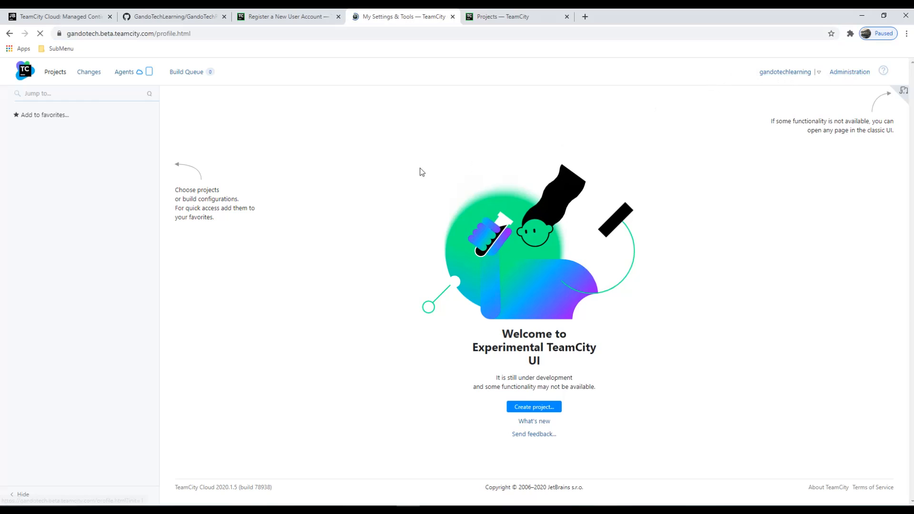
left_click(393, 170)
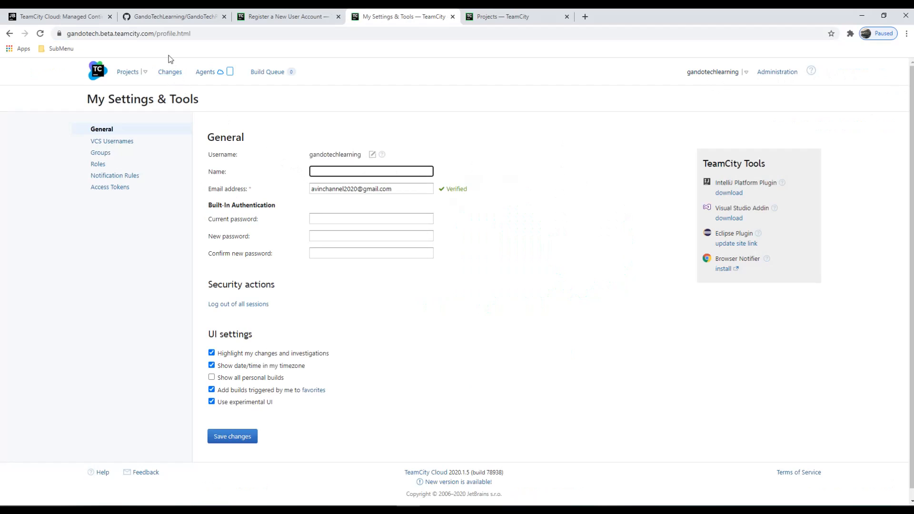
left_click_drag(67, 34, 100, 33)
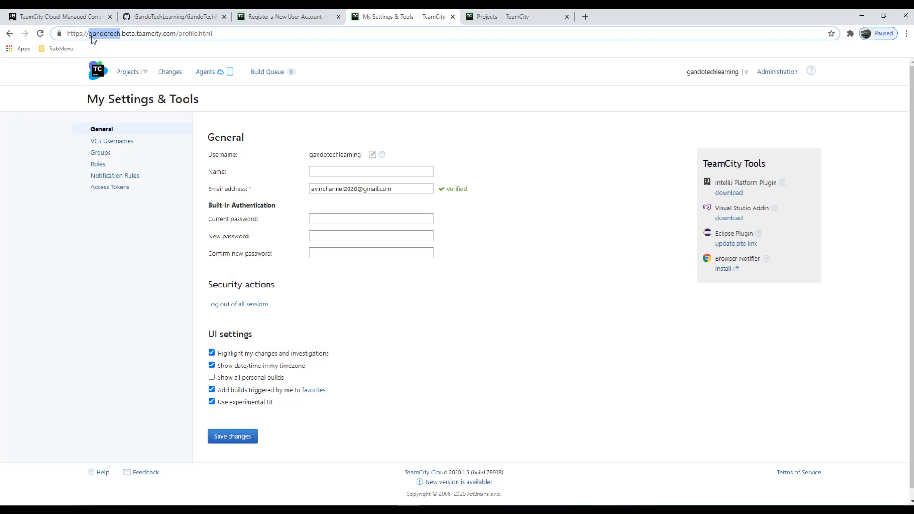
Step: Select the gandotech.beta.teamcity.com host in the My Settings & Tools page's web address
left_click_drag(114, 30, 121, 32)
left_click(90, 37)
left_click_drag(68, 32, 175, 36)
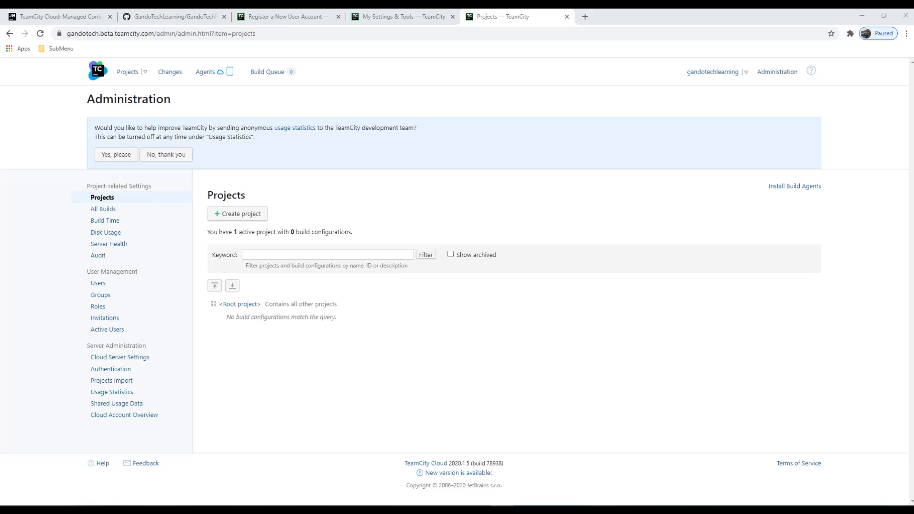
Step: View the GandoTechRepo1 repository and its signed-in account on GitHub, and return to TeamCity's Administration Projects page
left_click(165, 18)
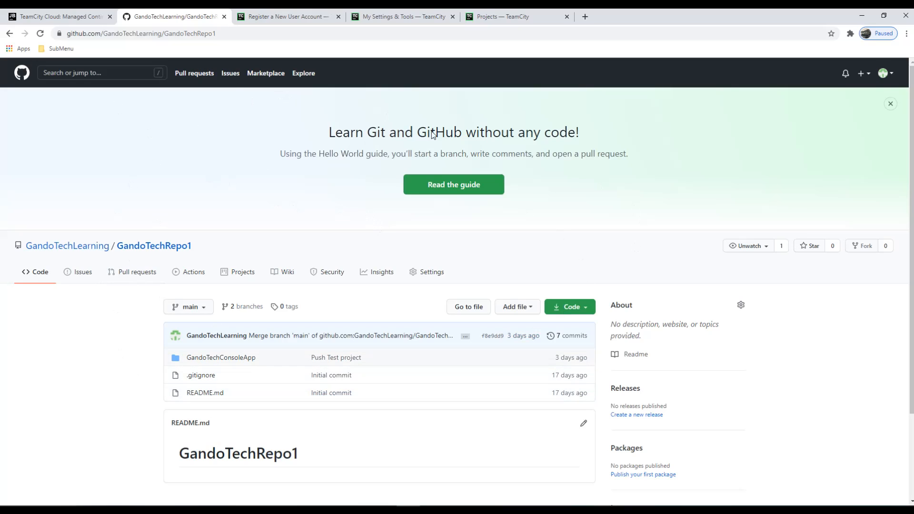
left_click(891, 77)
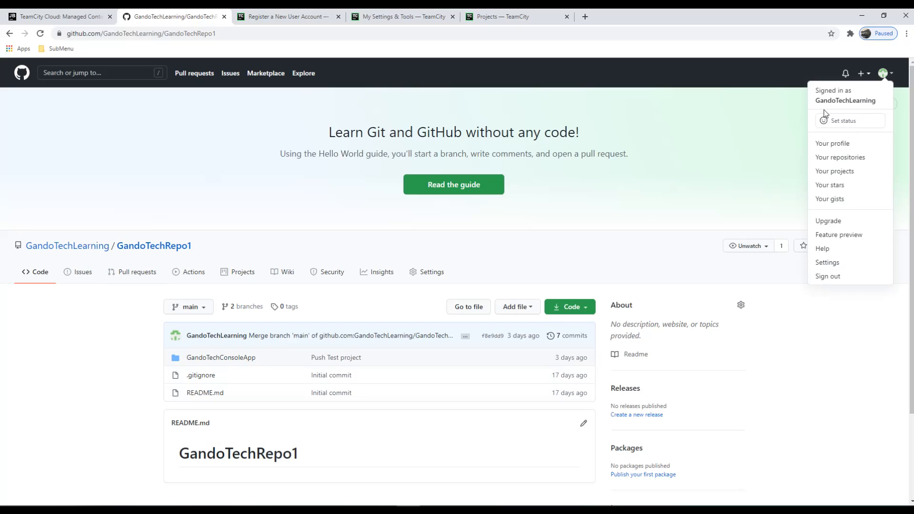
left_click(156, 172)
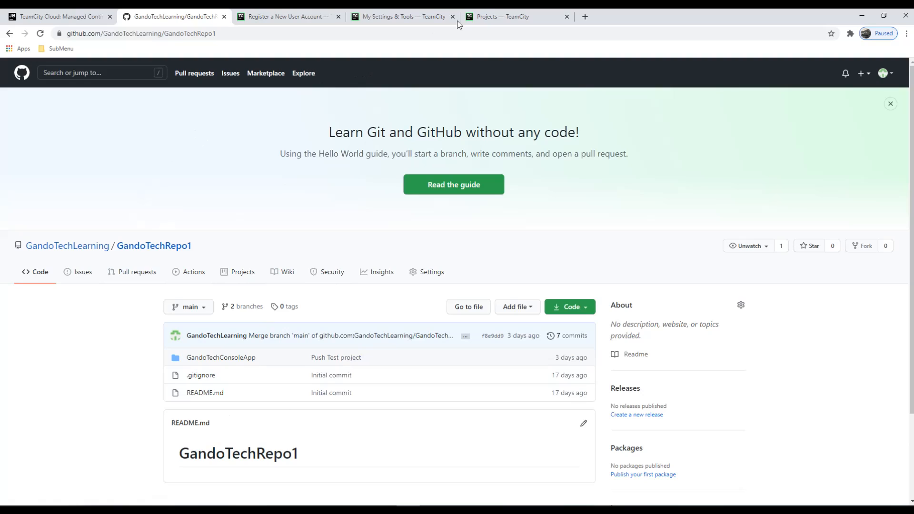
left_click(485, 17)
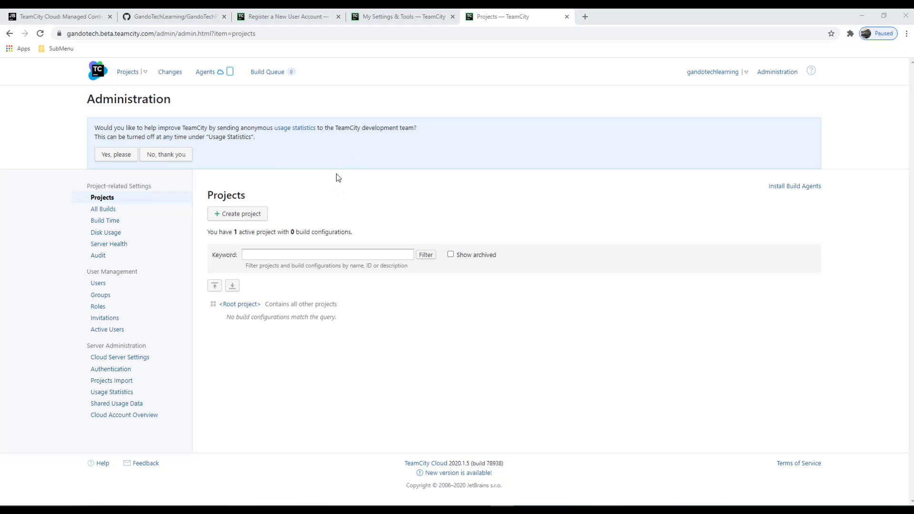
left_click(160, 15)
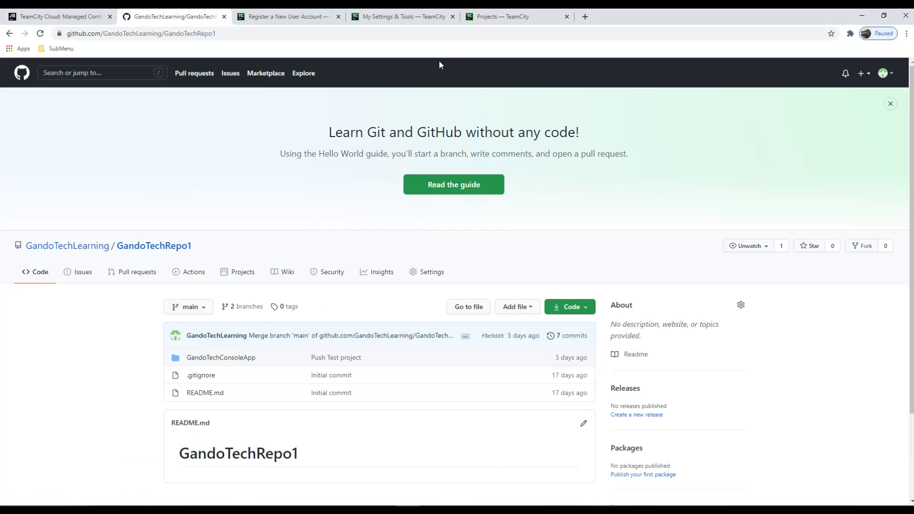
left_click(543, 14)
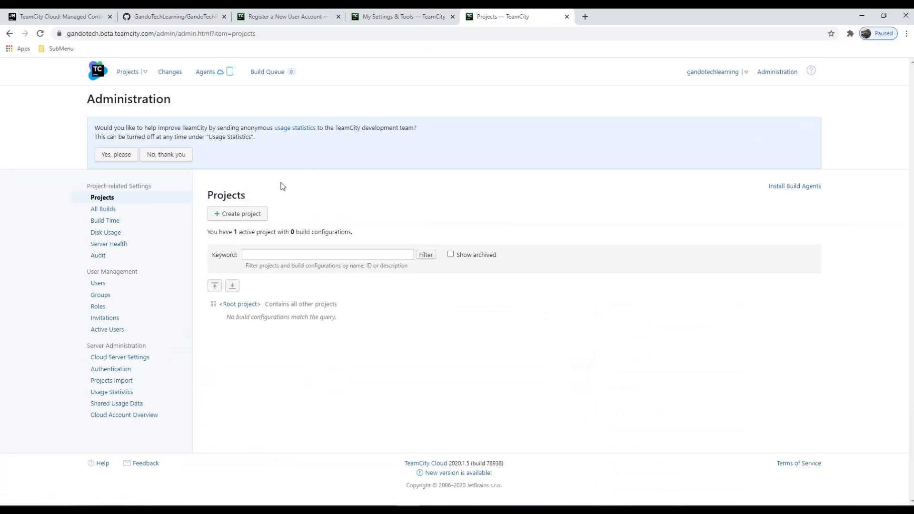
Step: Start a new project from GitHub.com, check the repository name on GitHub, and choose the GandoTechRepo1 repository under the root project
left_click(229, 218)
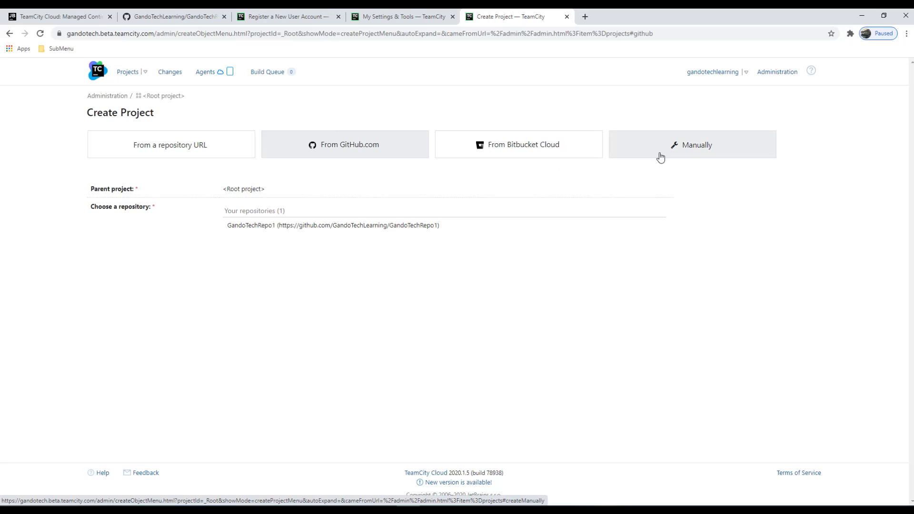
left_click(169, 18)
left_click_drag(196, 250, 116, 250)
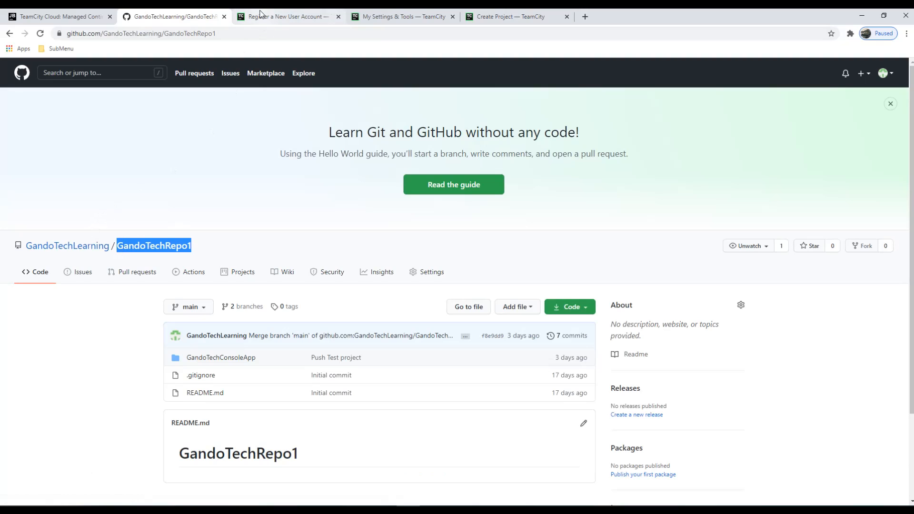
left_click(507, 16)
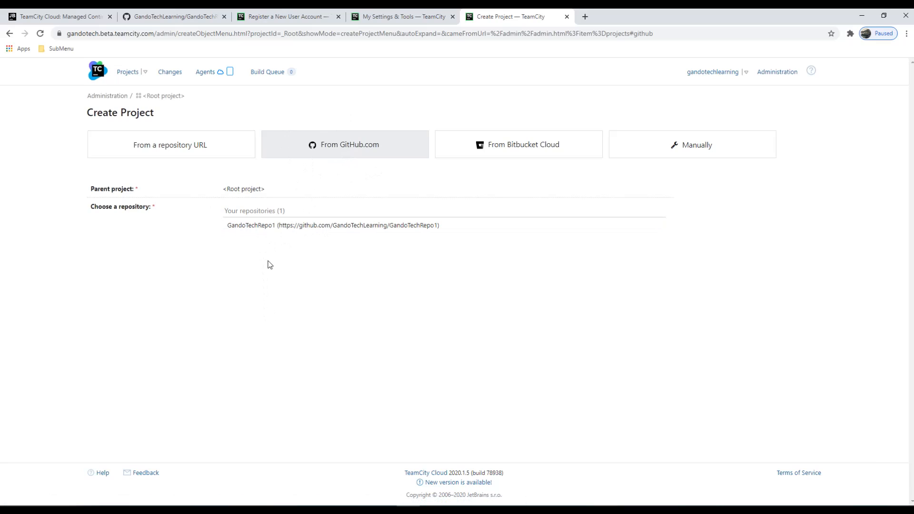
left_click(269, 226)
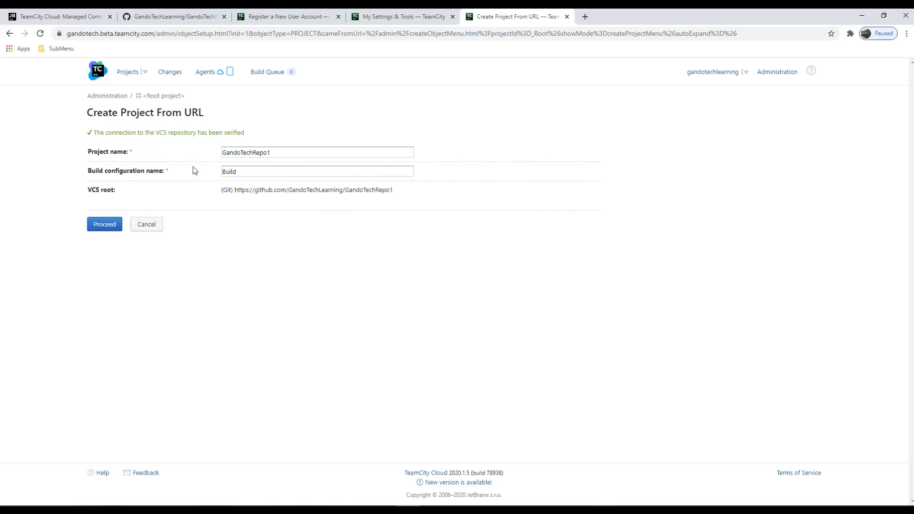
Step: Name the build configuration GandoTechRepo1Build by prefixing it with the copied project name, and create the project
left_click_drag(88, 172, 166, 175)
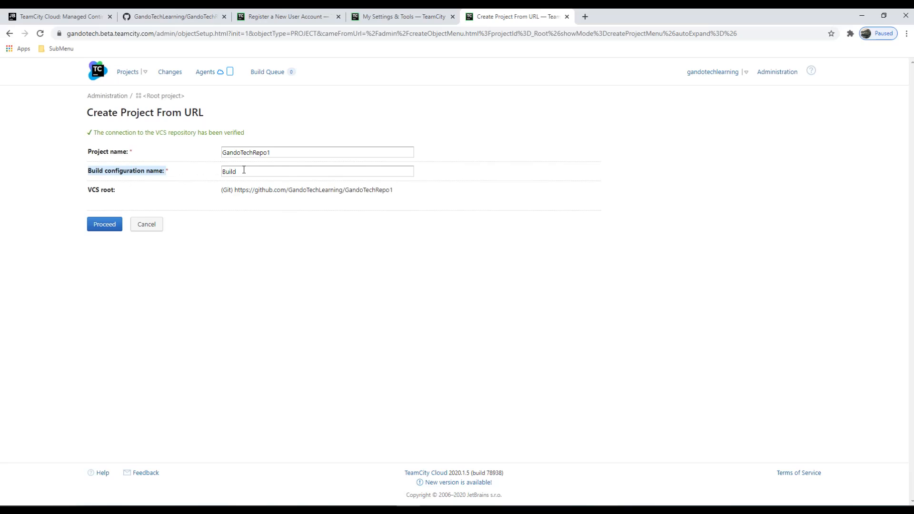
key("Tab")
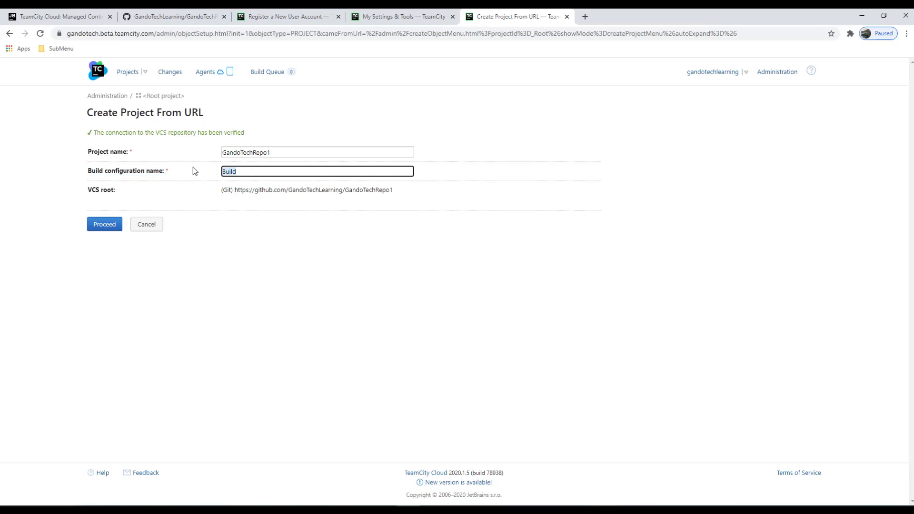
left_click_drag(277, 153, 256, 161)
double_click(255, 157)
key("ctrl+c")
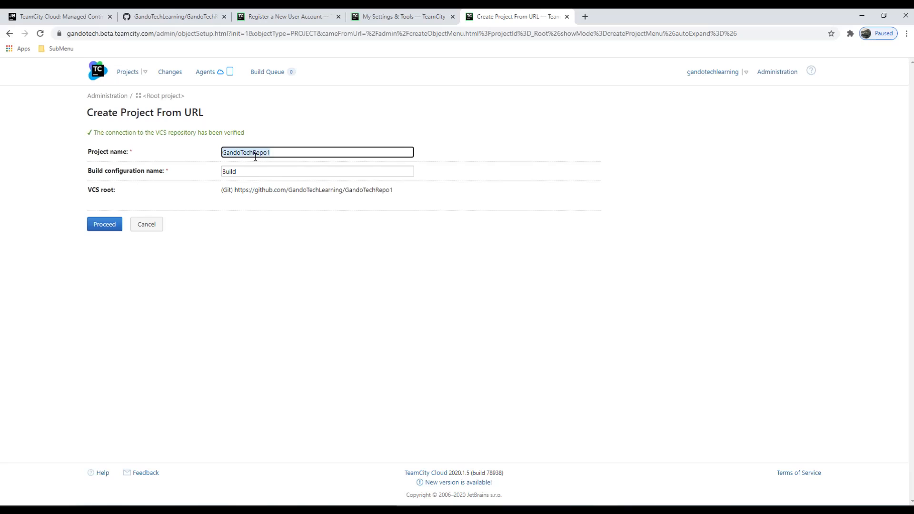
left_click(223, 172)
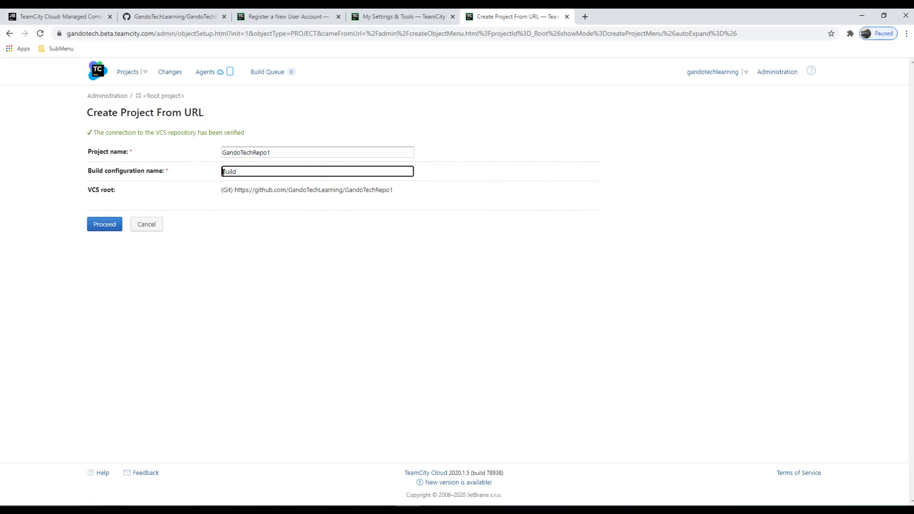
key("ctrl+v")
left_click(98, 231)
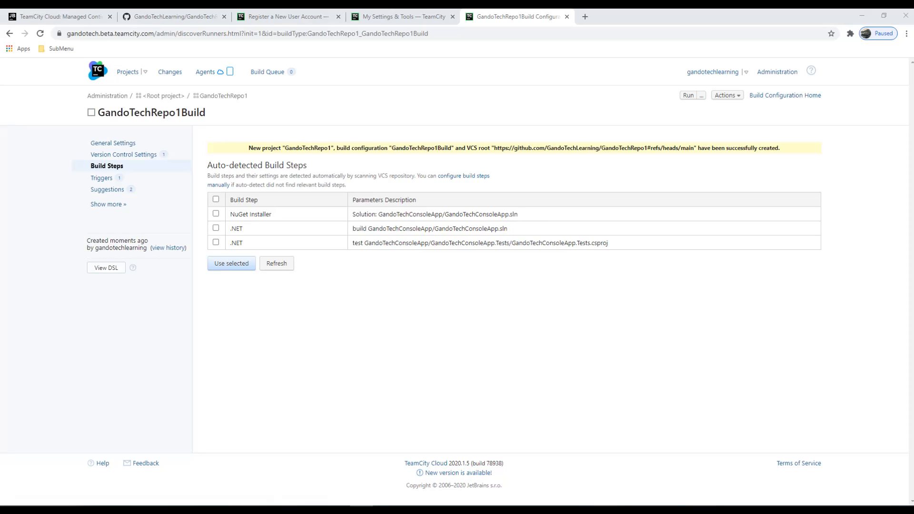
Step: Switch to the GitHub repository and view the contents of its GandoTechConsoleApp folder
left_click(200, 16)
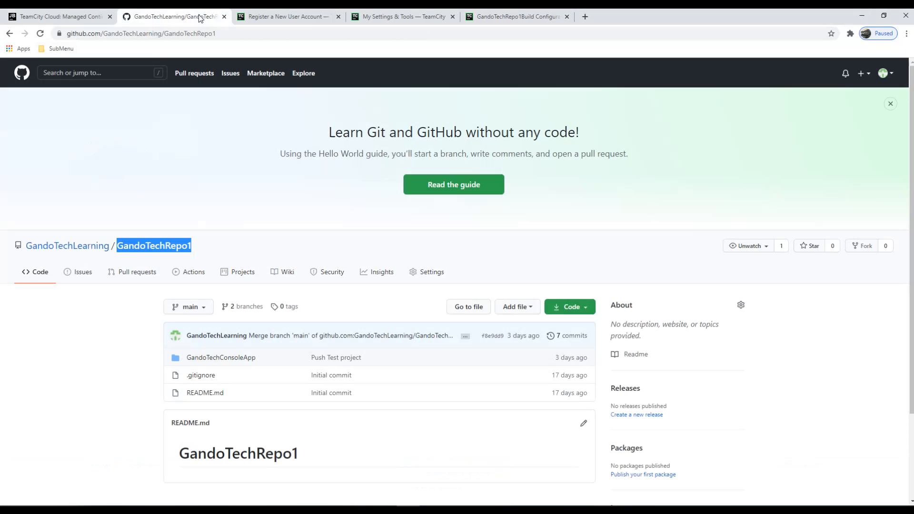
left_click(197, 358)
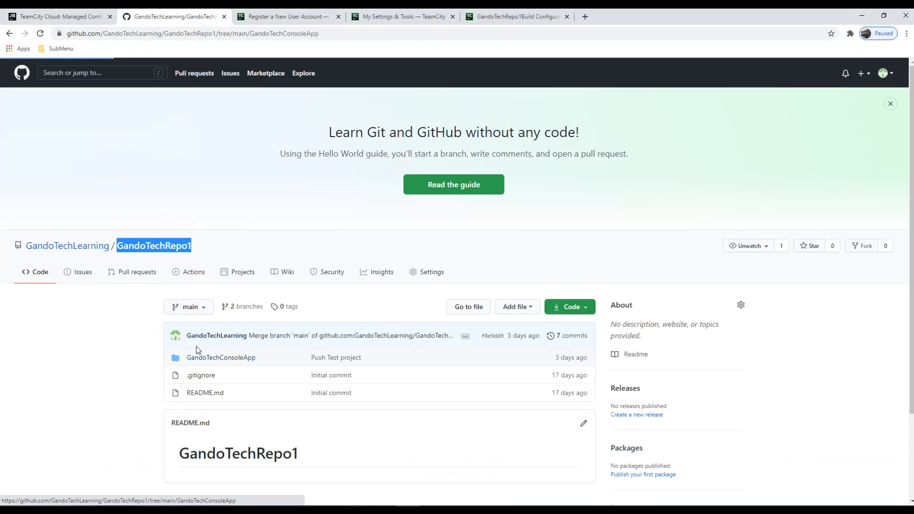
scroll(199, 342, "down", 1)
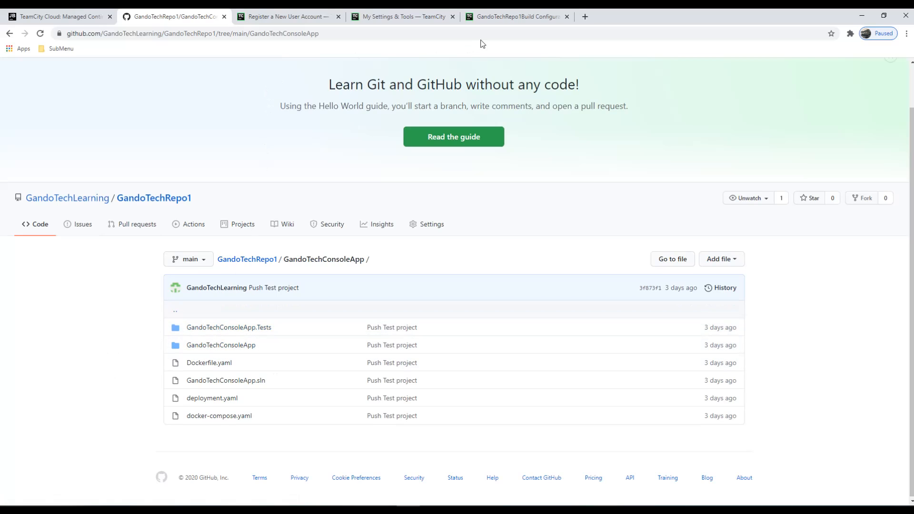
Step: Back in TeamCity, add the two auto-detected .NET build steps, build for GandoTechConsoleApp.sln and test for GandoTechConsoleApp.Tests.csproj
left_click(489, 17)
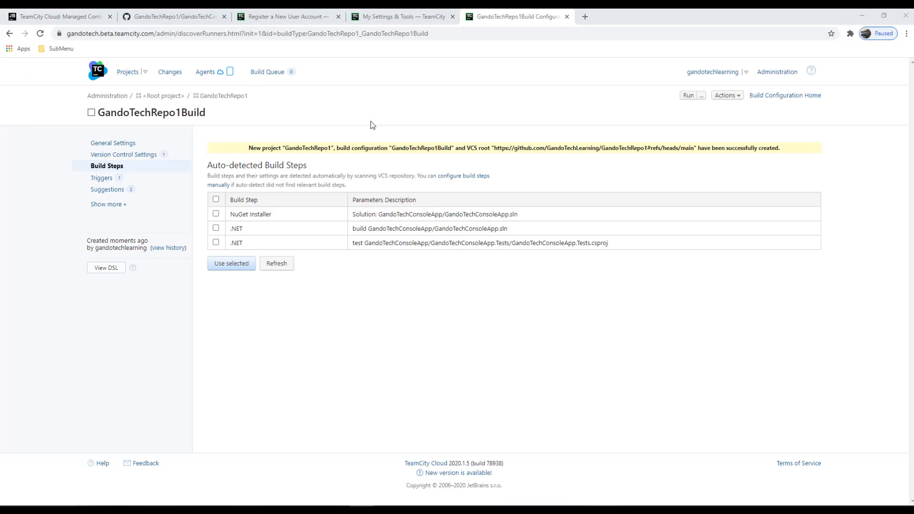
left_click(216, 229)
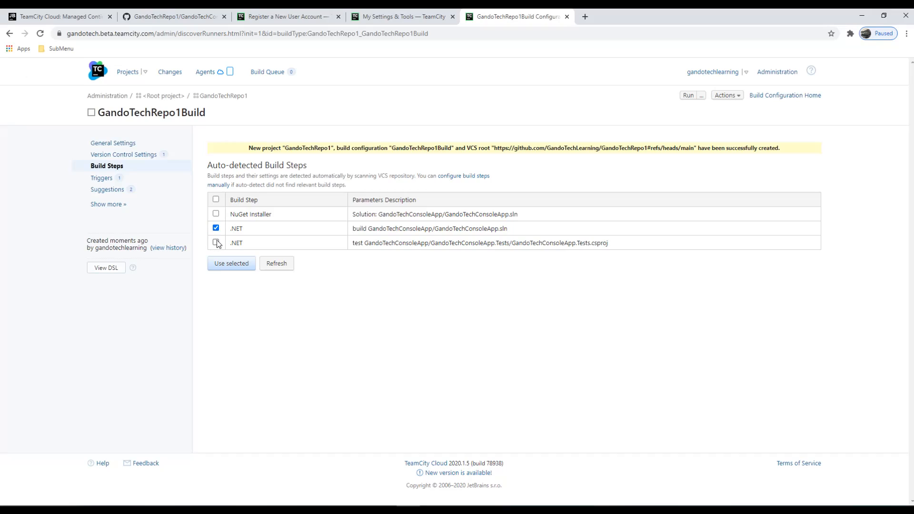
left_click(216, 242)
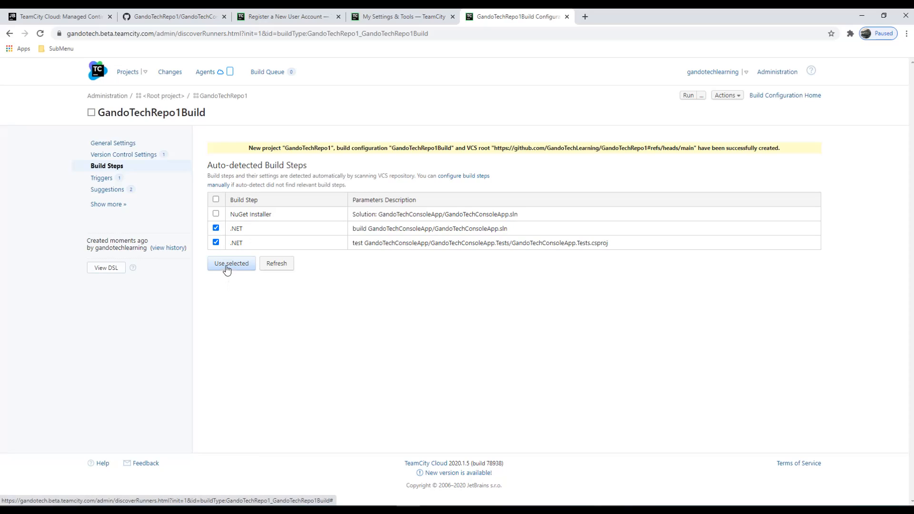
left_click(226, 270)
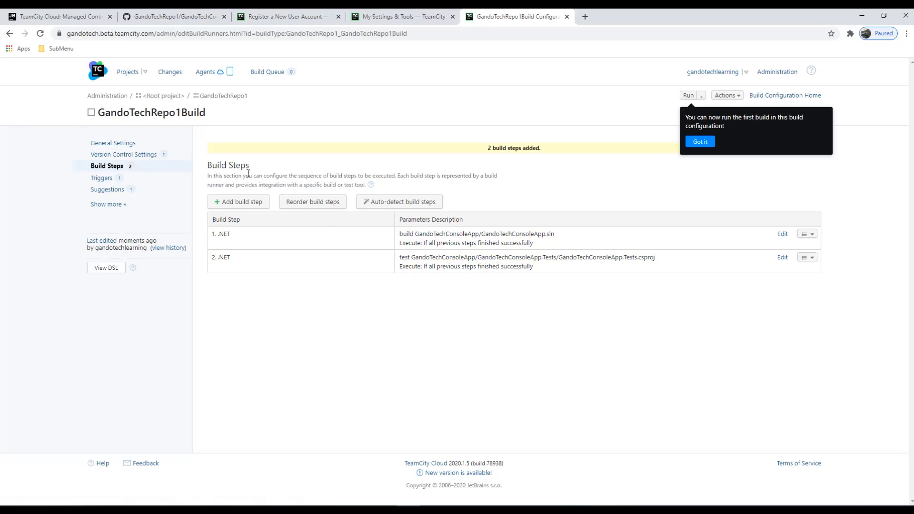
Step: Open the GandoTechRepo1 project's General Settings and examine its Name, Project ID and Description fields
left_click(218, 98)
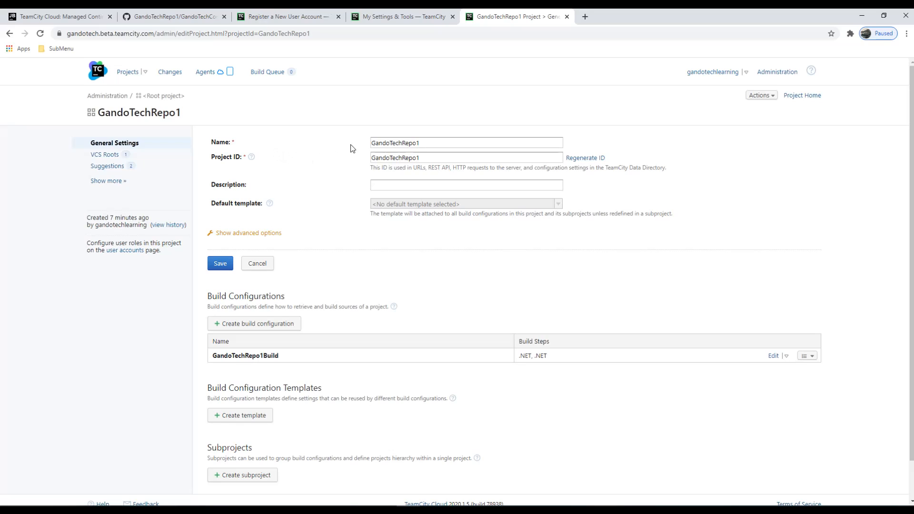
left_click_drag(428, 143, 328, 144)
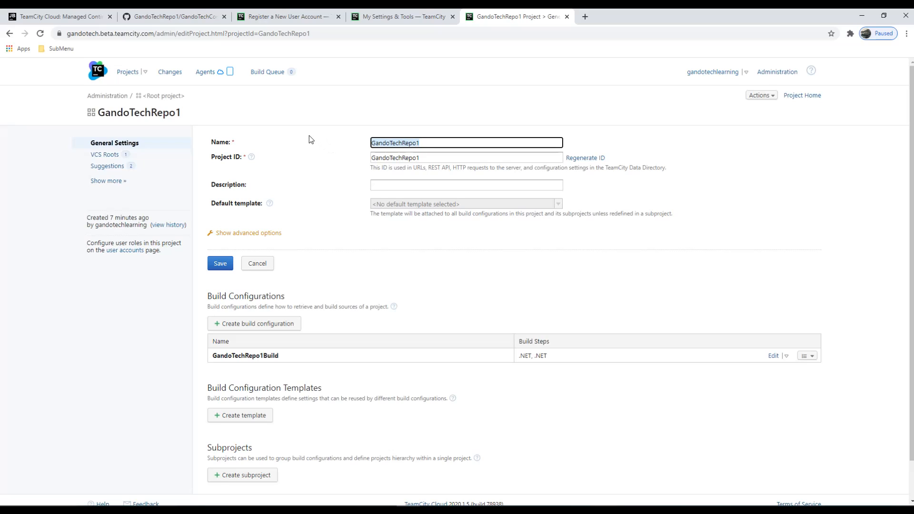
left_click_drag(425, 158, 333, 157)
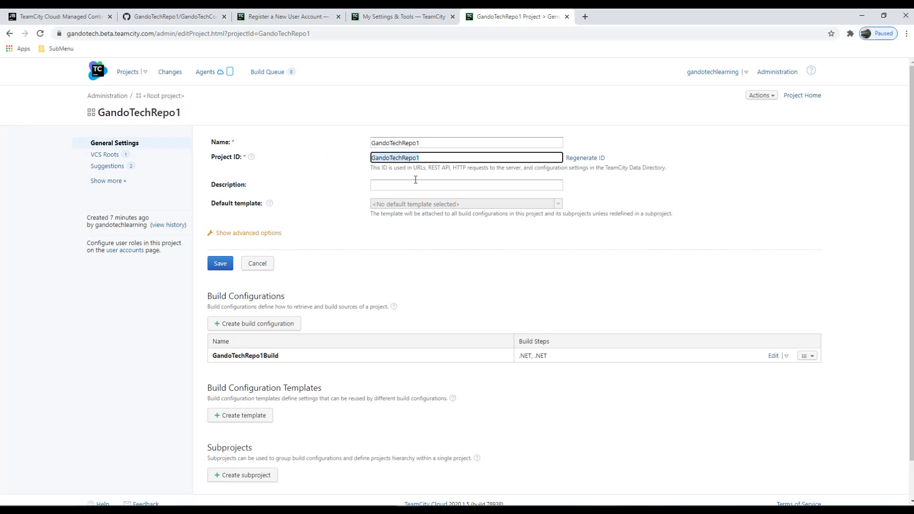
left_click(403, 158)
left_click(422, 158)
left_click(405, 184)
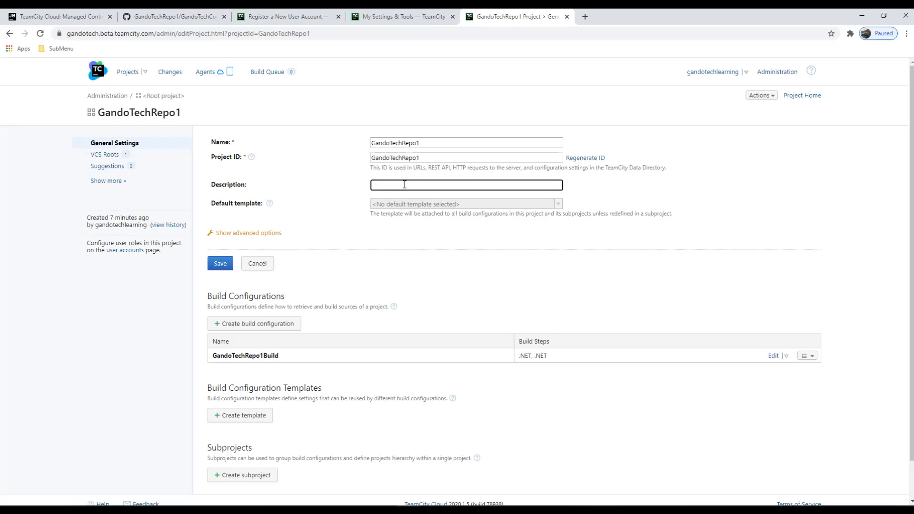
Step: Show the project's advanced options and look over the enforced settings template and the sections beneath it
left_click(271, 233)
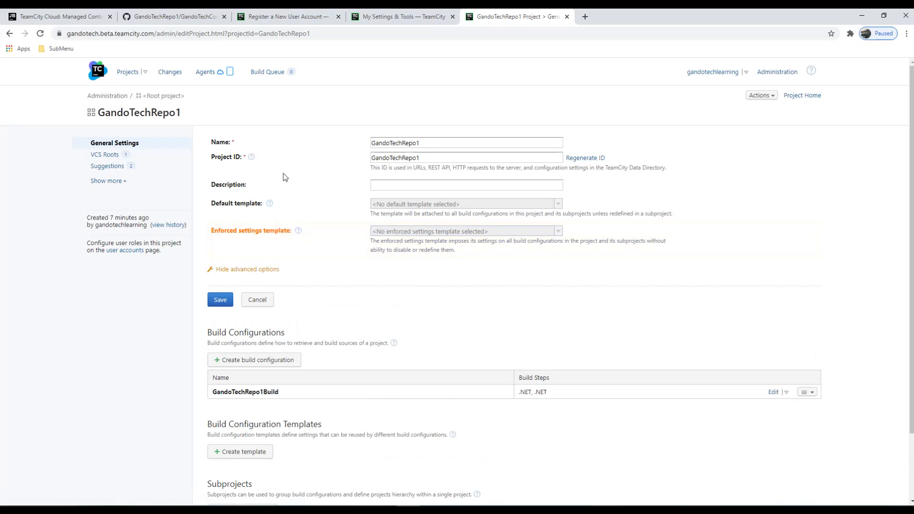
scroll(353, 346, "down", 2)
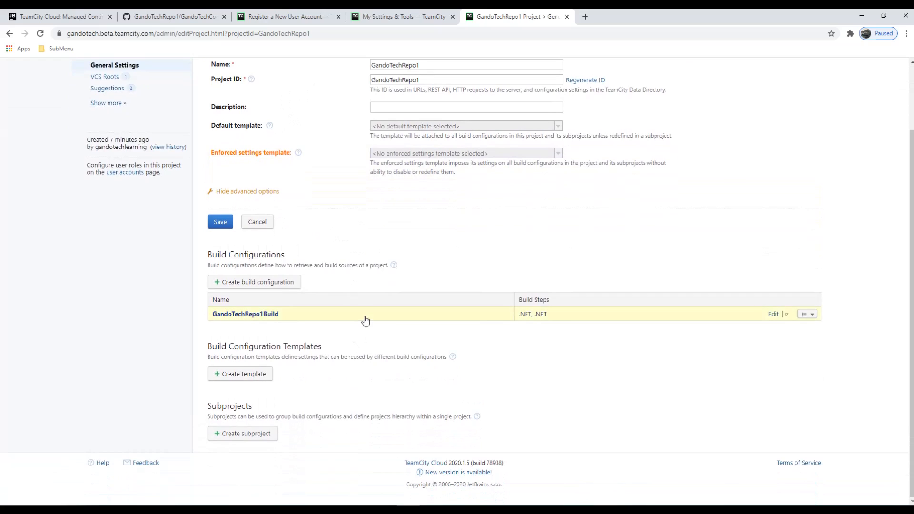
scroll(363, 319, "up", 1)
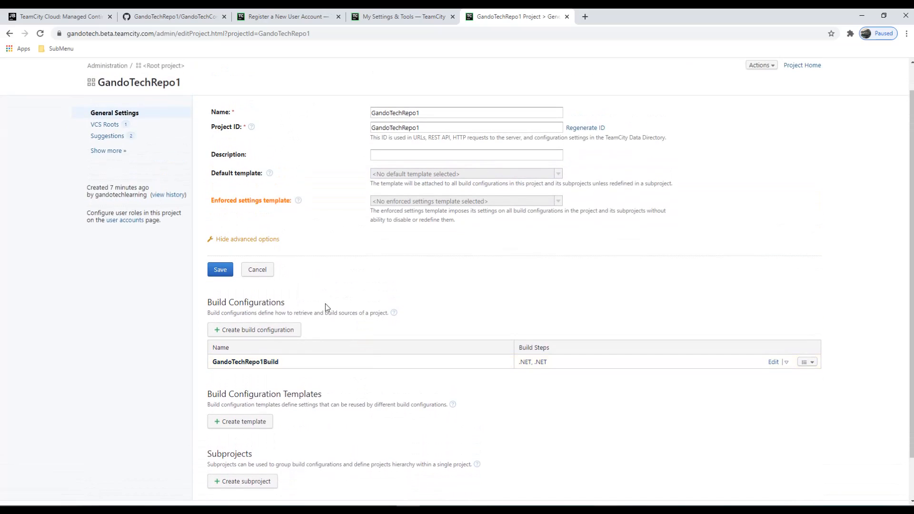
Step: Highlight the Build Configurations heading and open the Build Steps page of the GandoTechRepo1Build configuration
scroll(325, 304, "down", 1)
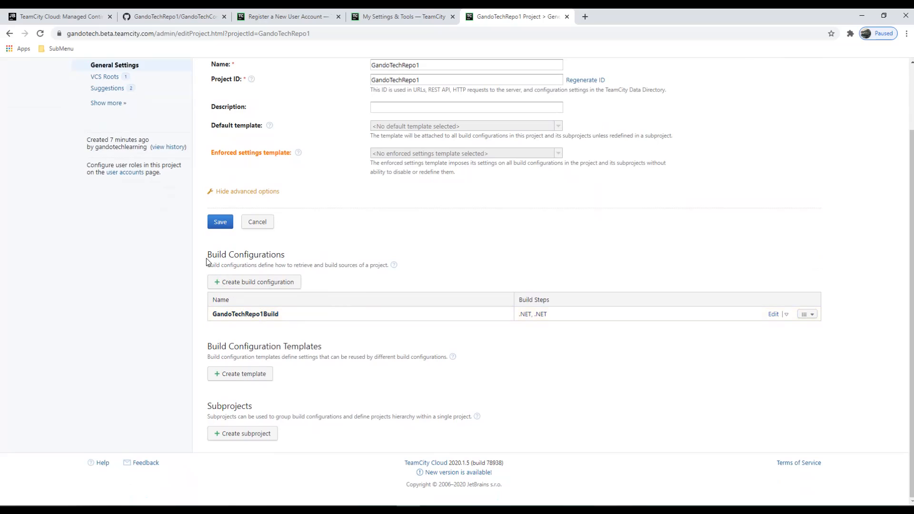
left_click_drag(209, 256, 285, 256)
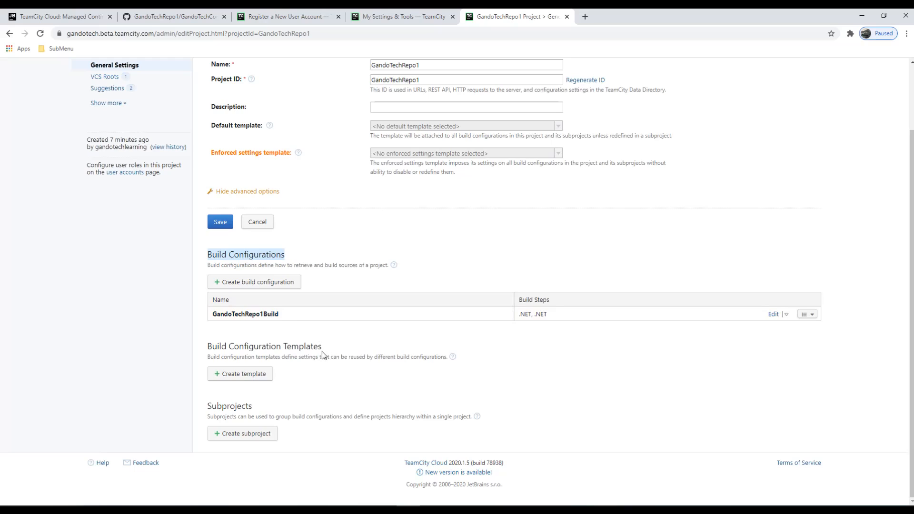
scroll(366, 304, "up", 2)
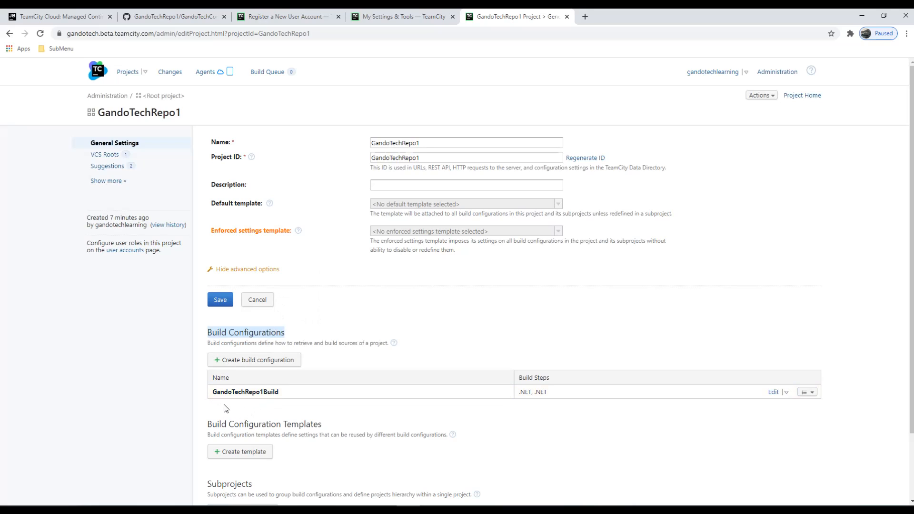
left_click(262, 393)
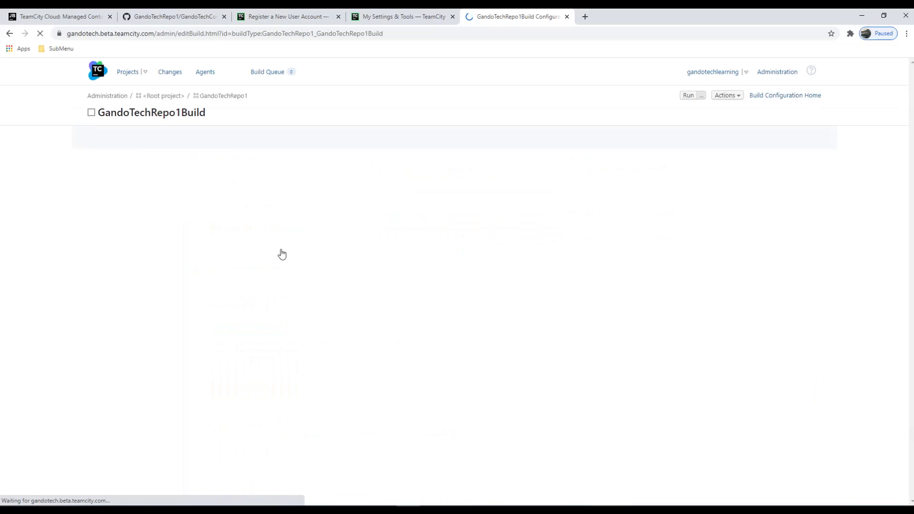
left_click(105, 166)
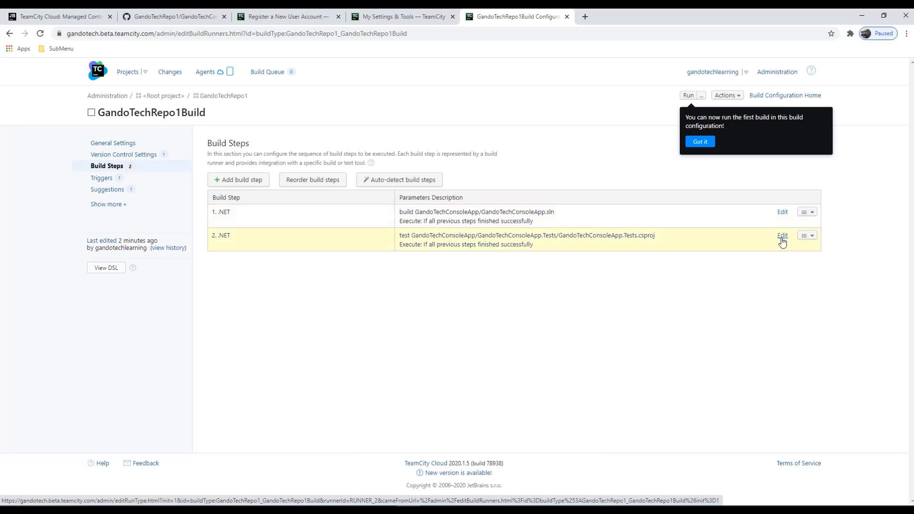
Step: Open the settings of the first .NET build step to view them, and return to the Build Steps list
left_click(807, 212)
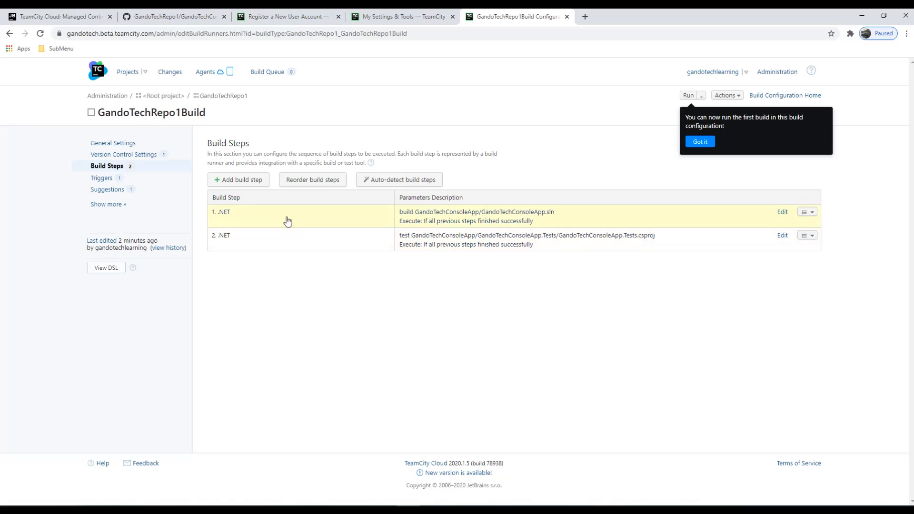
left_click(685, 221)
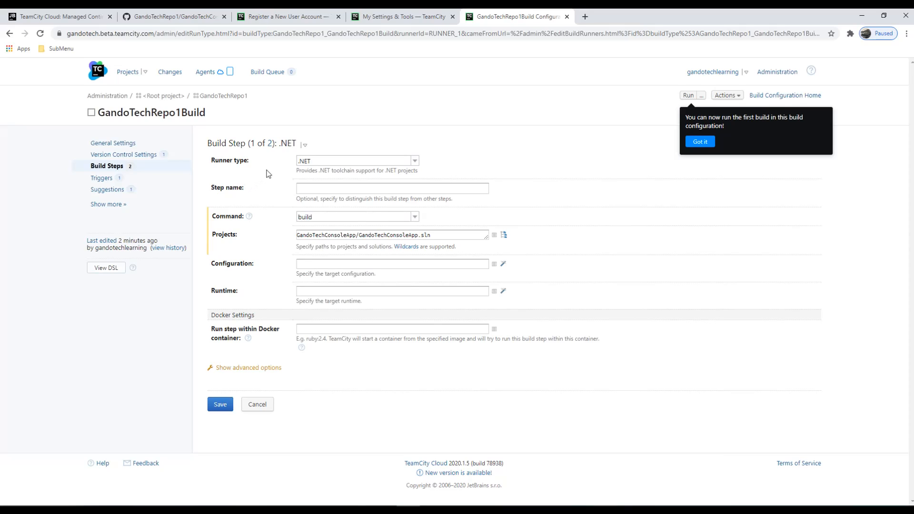
left_click(115, 168)
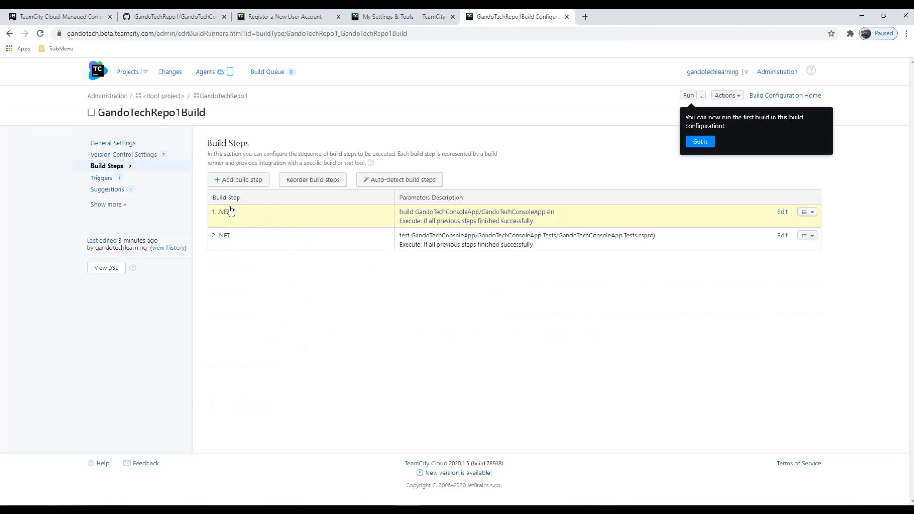
Step: Go back to the GandoTechRepo1 project's General Settings and look over its build configurations, templates and subprojects sections
left_click(223, 97)
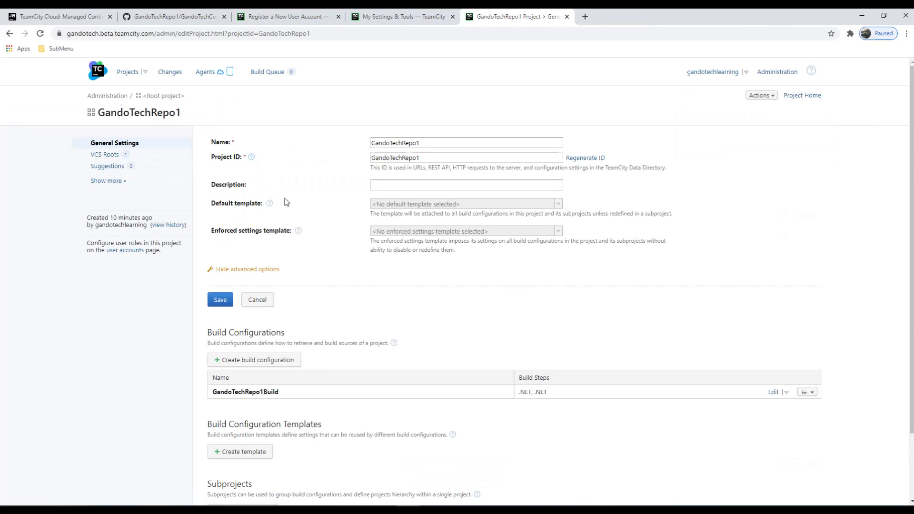
scroll(251, 300, "down", 2)
scroll(336, 251, "up", 1)
scroll(337, 251, "up", 1)
scroll(292, 212, "down", 1)
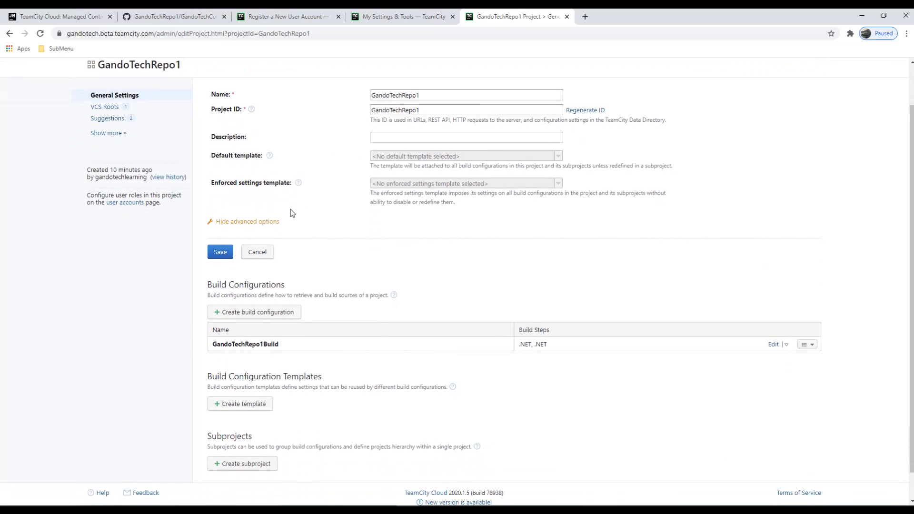
scroll(292, 213, "down", 1)
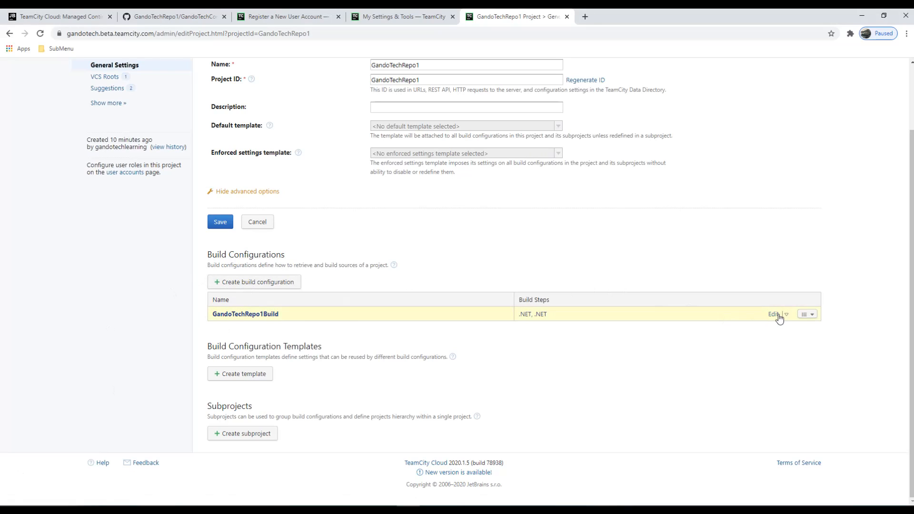
Step: Check the copy, move and delete actions offered for GandoTechRepo1Build, and open the build configuration's general settings
left_click(807, 314)
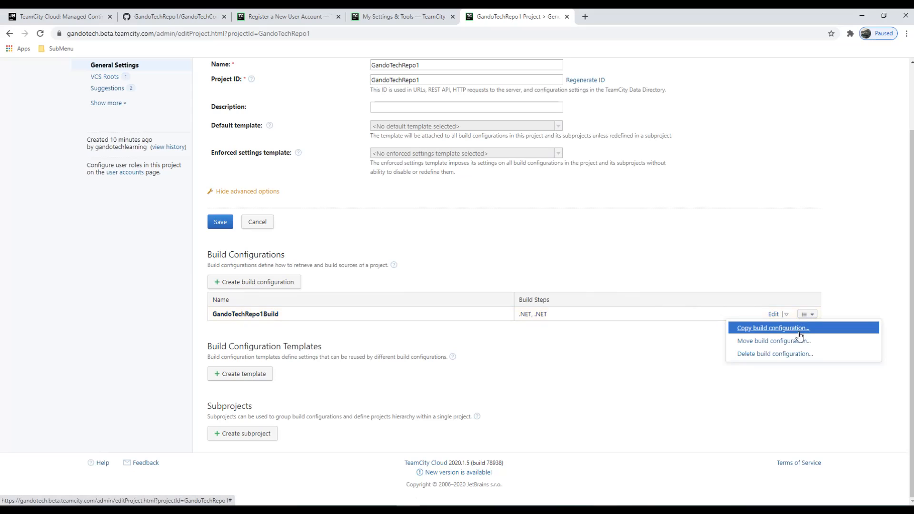
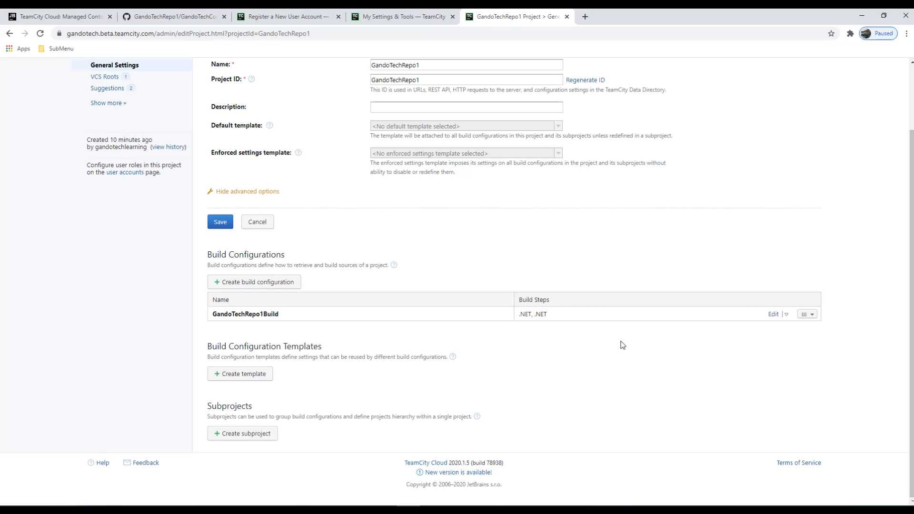
left_click(813, 314)
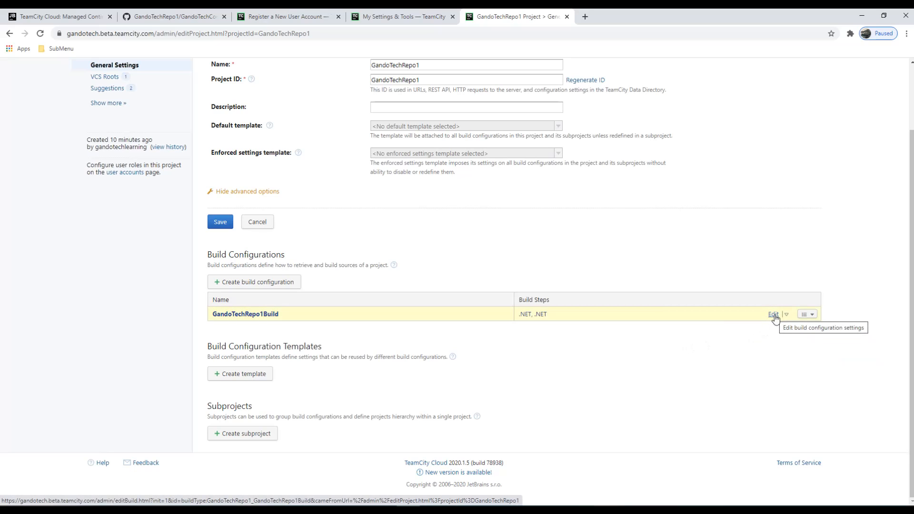
scroll(724, 370, "up", 1)
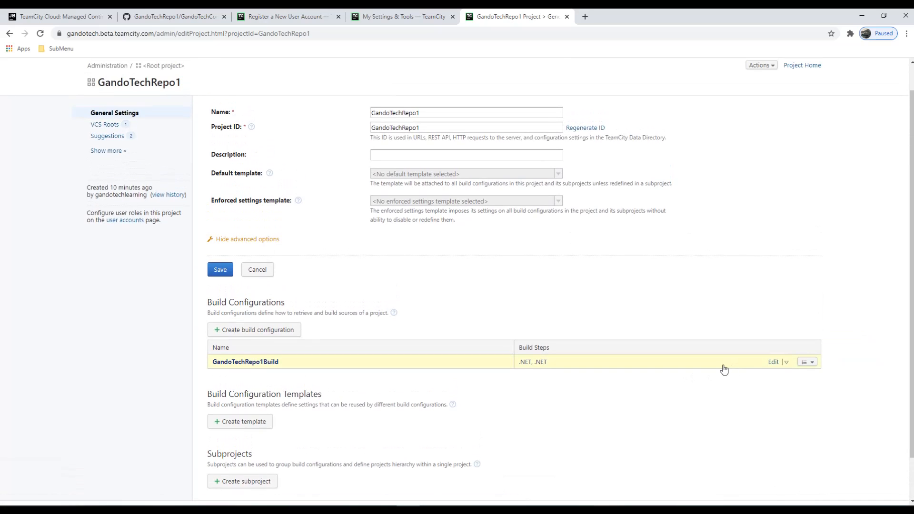
left_click(773, 363)
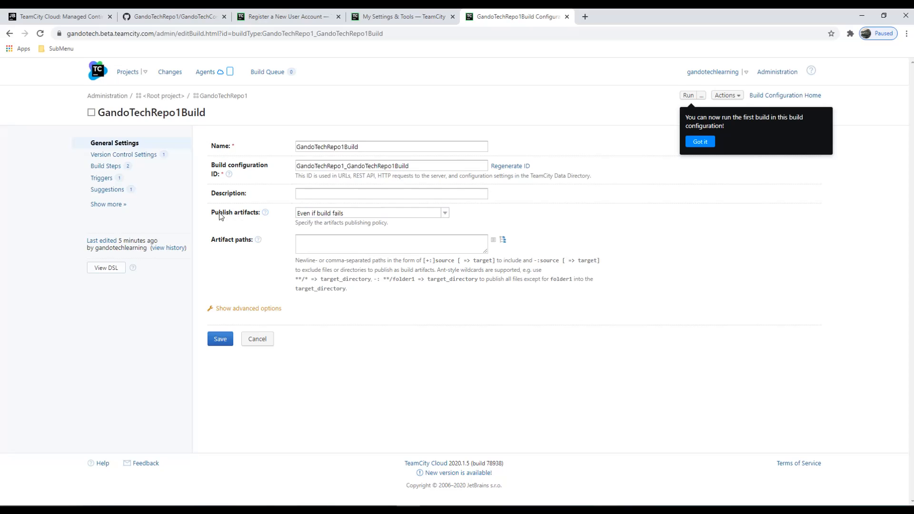
Step: Set Publish artifacts to Only if build status is successful and look at the Artifact paths field
left_click(444, 215)
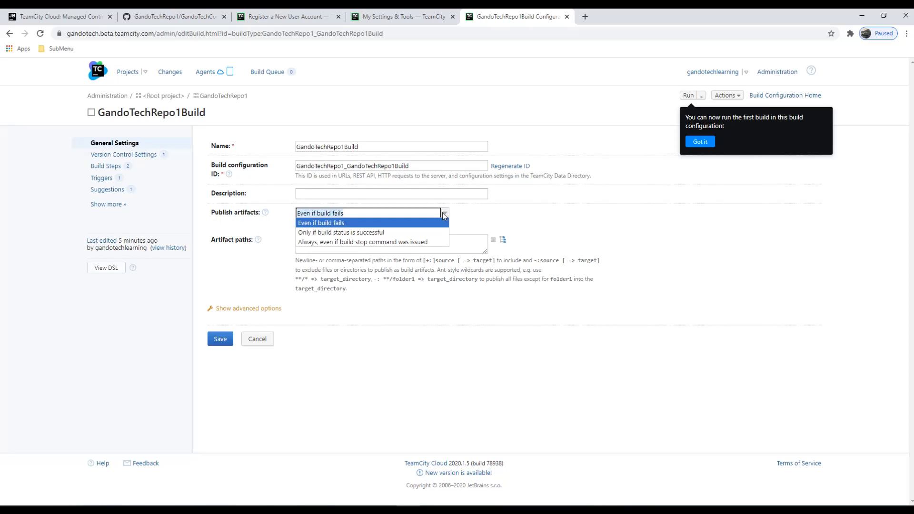
left_click(329, 233)
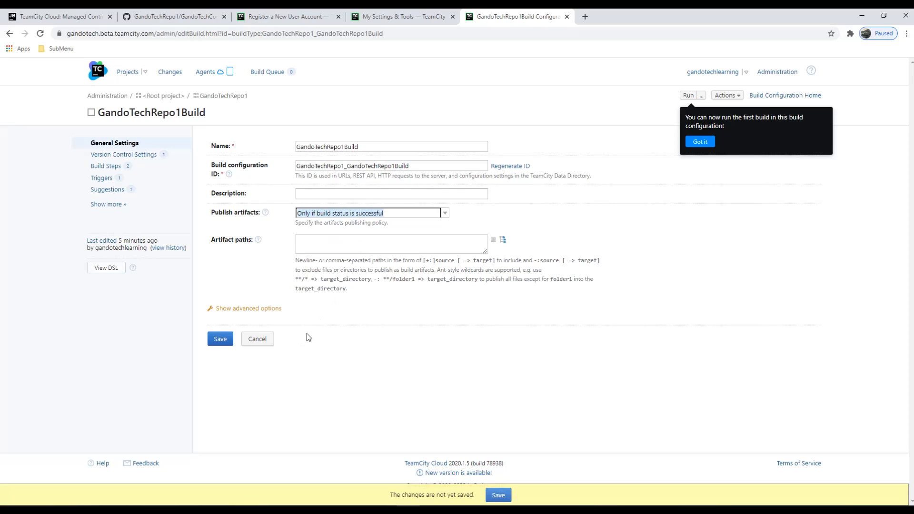
left_click(320, 244)
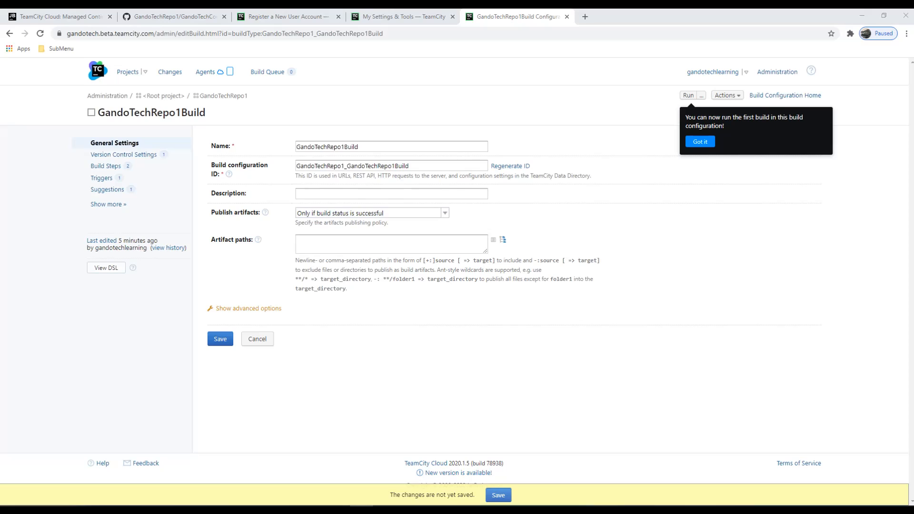
left_click(504, 243)
left_click(389, 244)
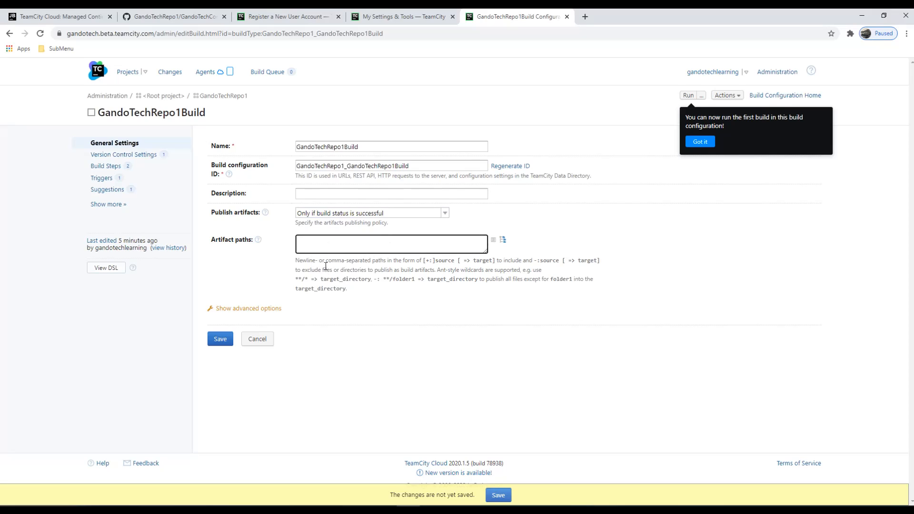
key("alt+Tab")
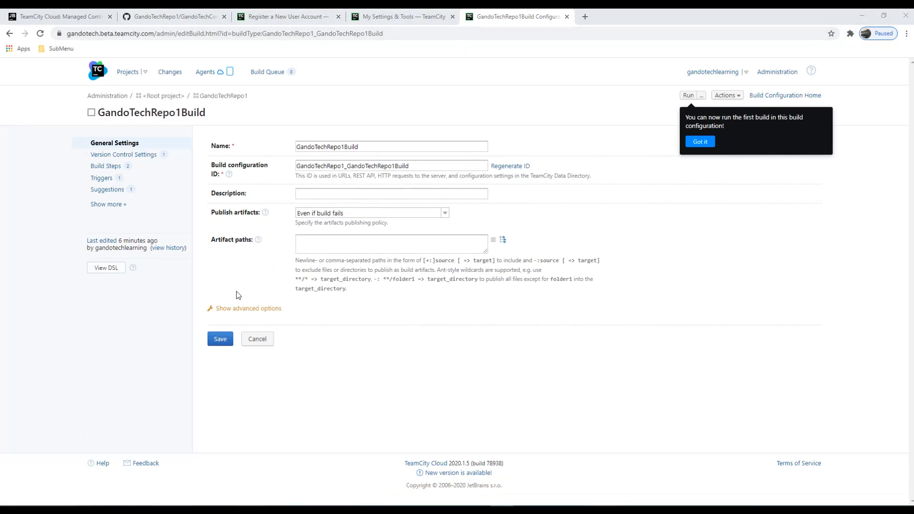
Step: Show the build configuration's advanced options and set Publish artifacts to Only if build status is successful
left_click(231, 307)
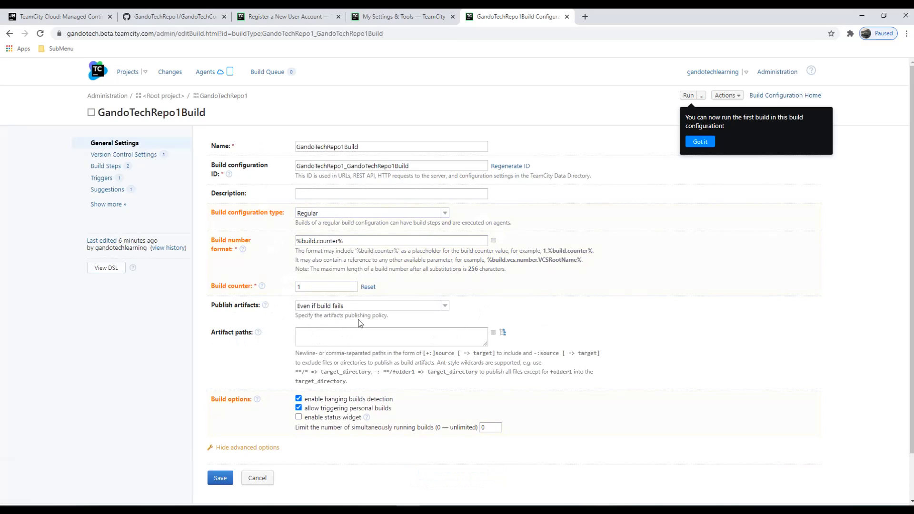
left_click(444, 307)
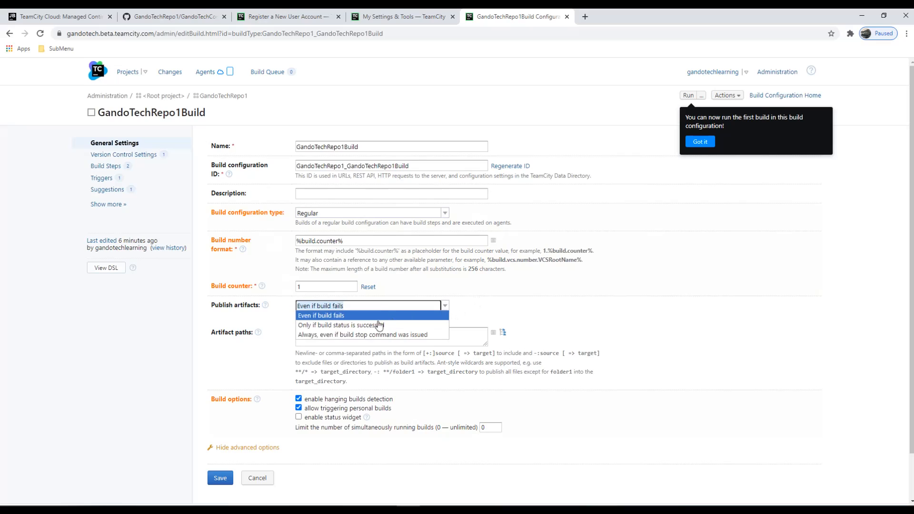
left_click(355, 327)
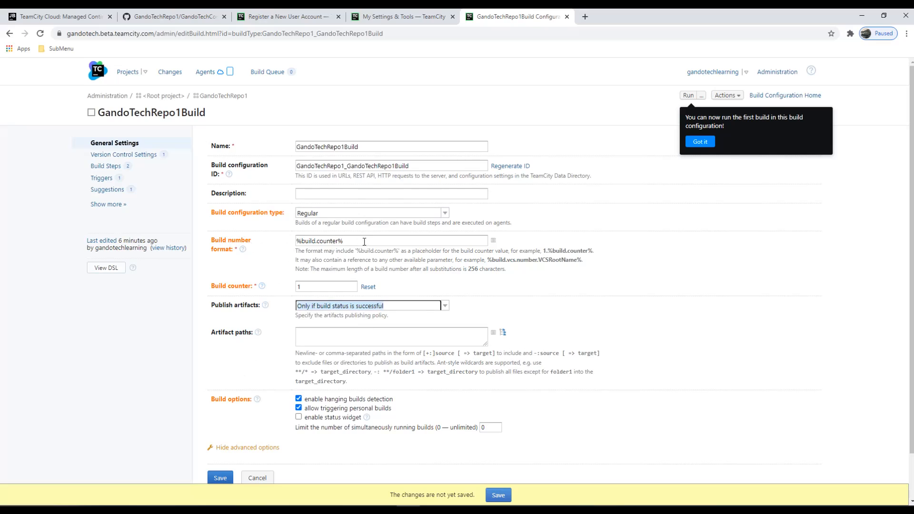
Step: Examine the Build number format and Build counter fields by highlighting their contents
left_click(269, 246)
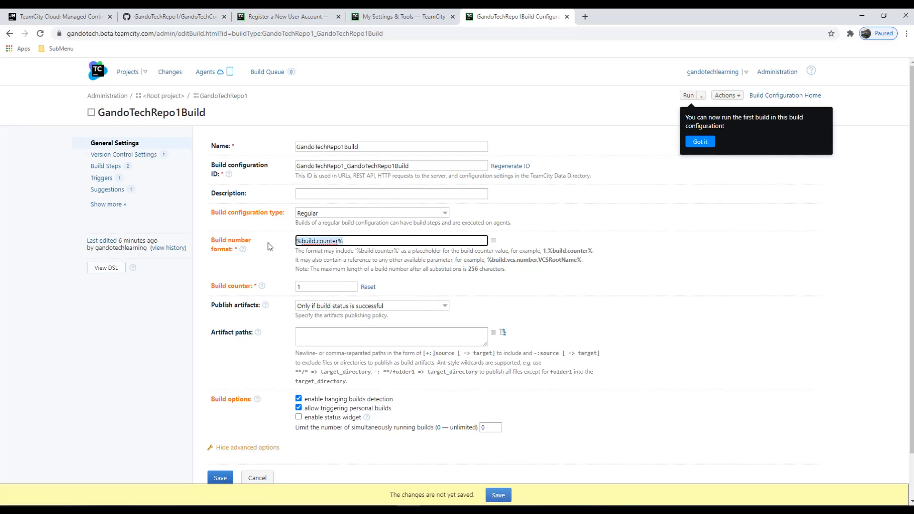
left_click(311, 242)
left_click_drag(361, 241, 267, 244)
left_click_drag(305, 288, 282, 290)
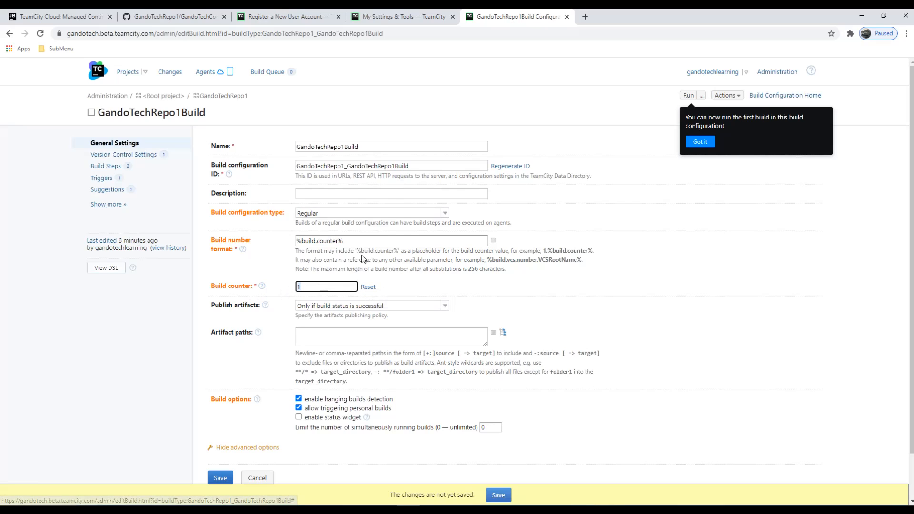
triple_click(354, 244)
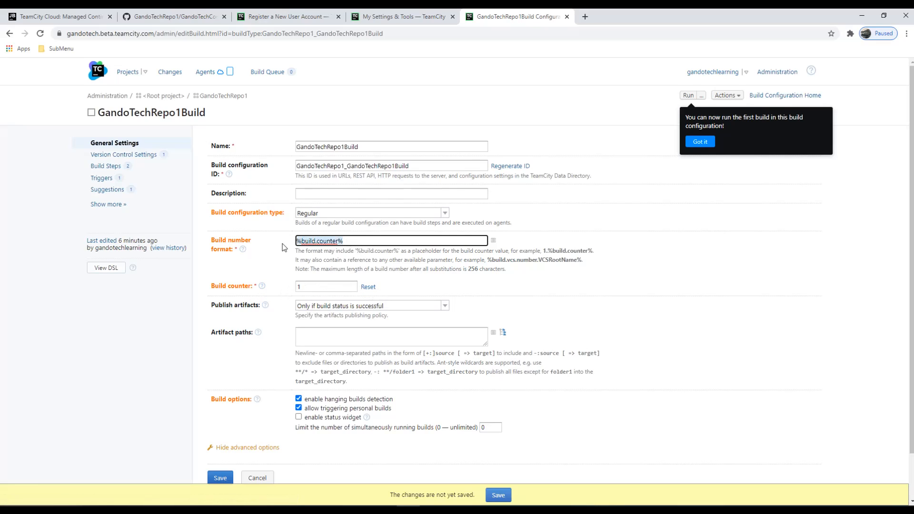
left_click(223, 287)
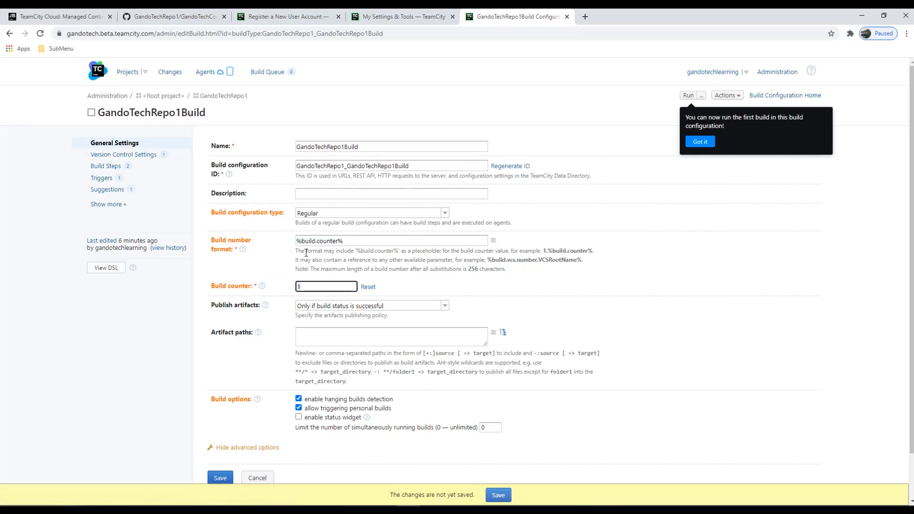
left_click(340, 242)
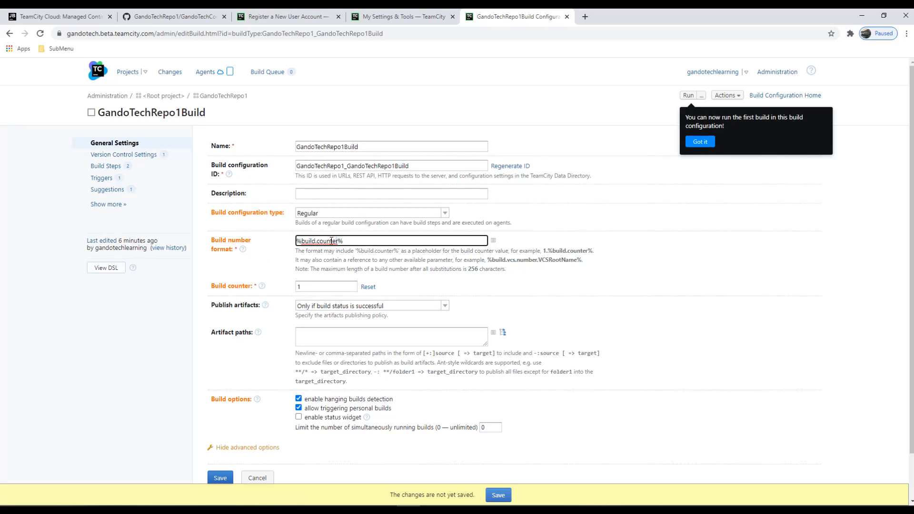
left_click(302, 241)
left_click_drag(338, 241, 313, 238)
left_click(300, 241)
left_click_drag(300, 242, 346, 241)
left_click(264, 285)
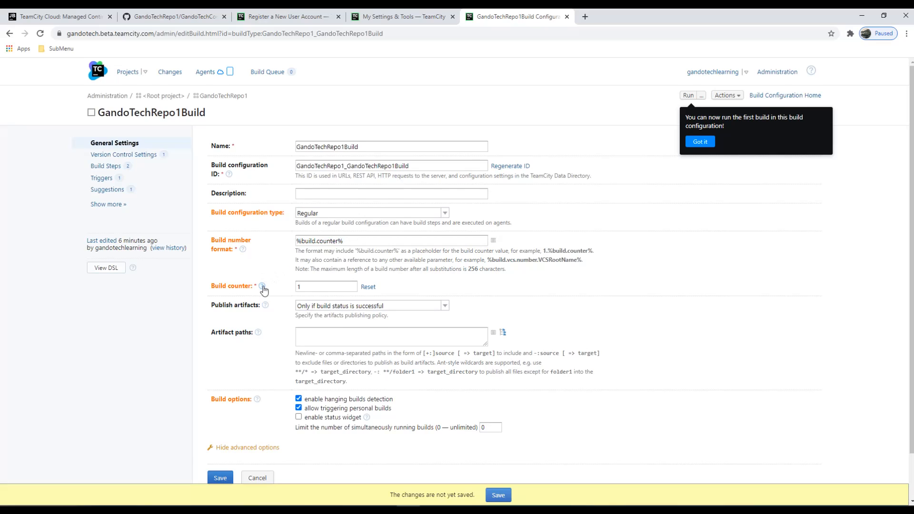
Step: Leave the general settings without saving and open the build configuration's attached GitHub VCS root for editing
scroll(264, 289, "down", 1)
scroll(228, 262, "up", 1)
left_click(252, 477)
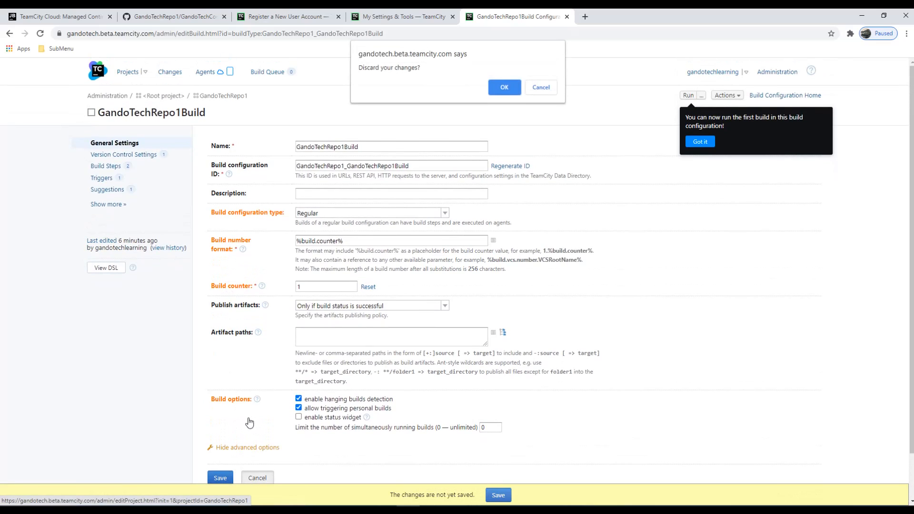
left_click(540, 87)
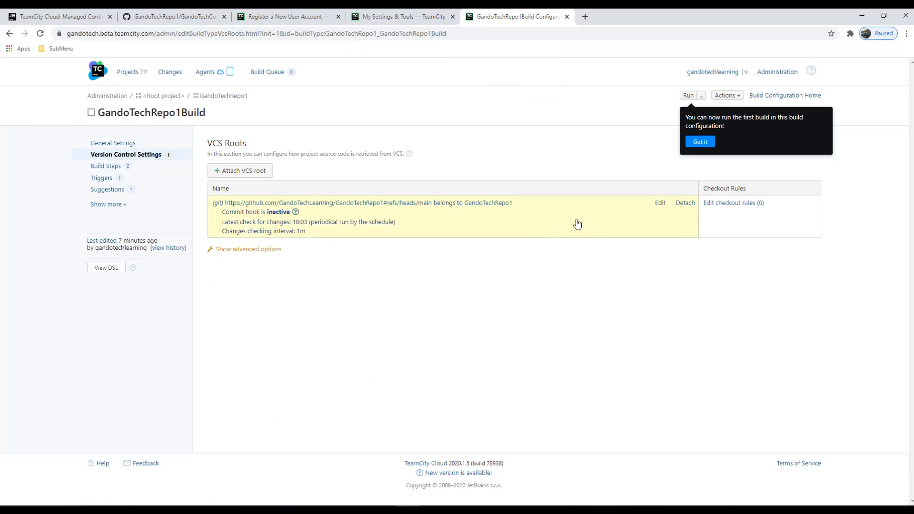
left_click(660, 203)
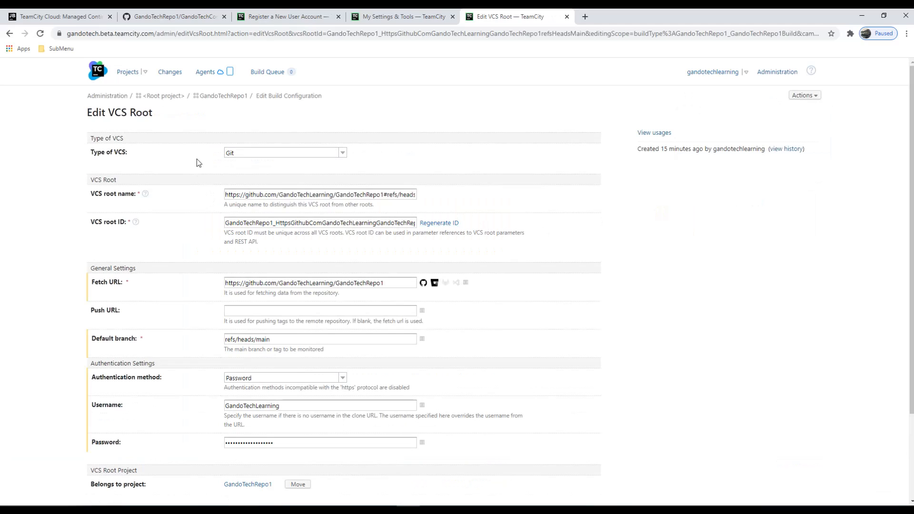
Step: Review the available VCS types and highlight the VCS root name and VCS root ID
left_click(344, 153)
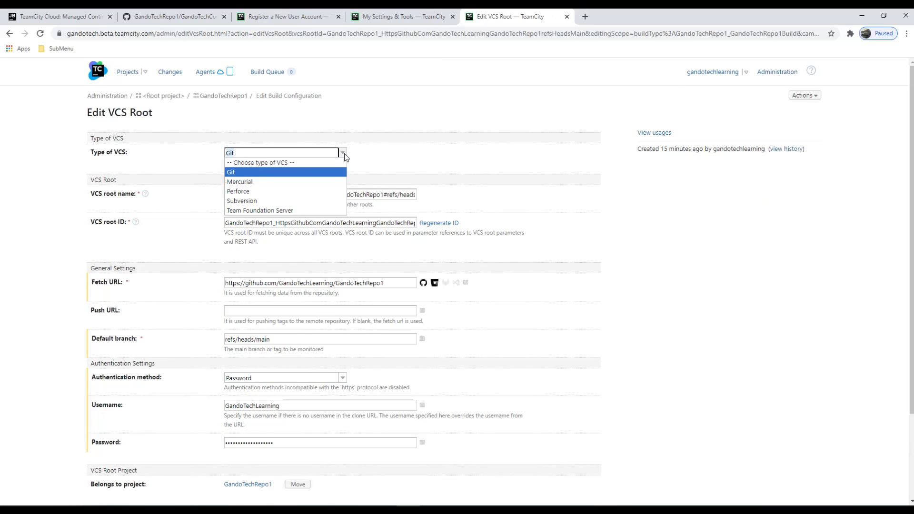
left_click(345, 153)
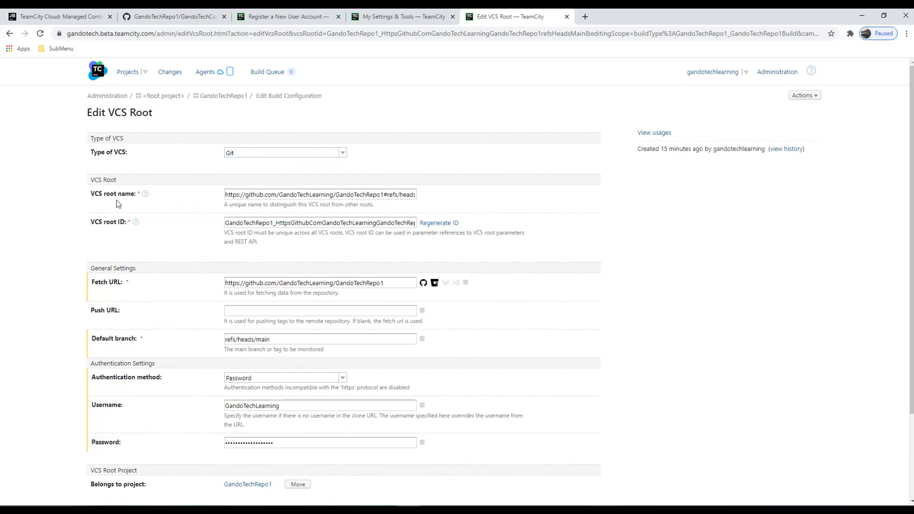
left_click(369, 197)
left_click_drag(370, 197, 214, 205)
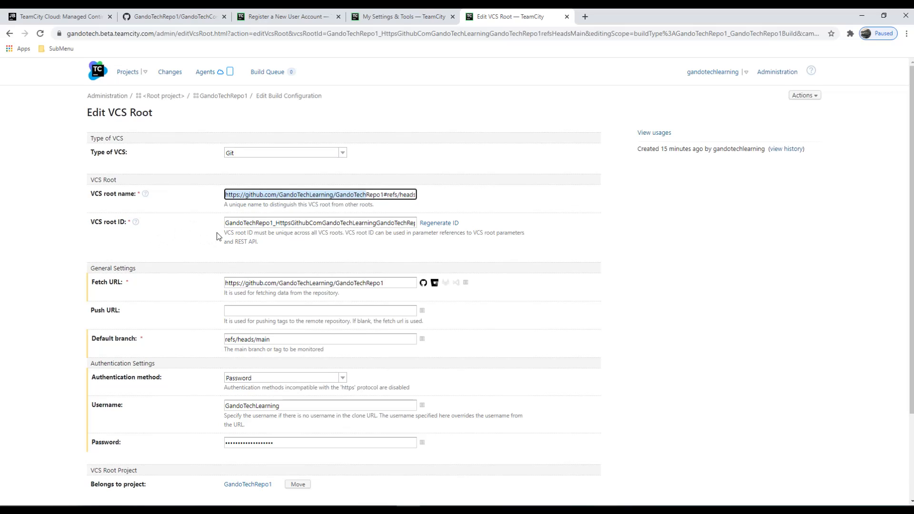
left_click_drag(252, 223, 376, 223)
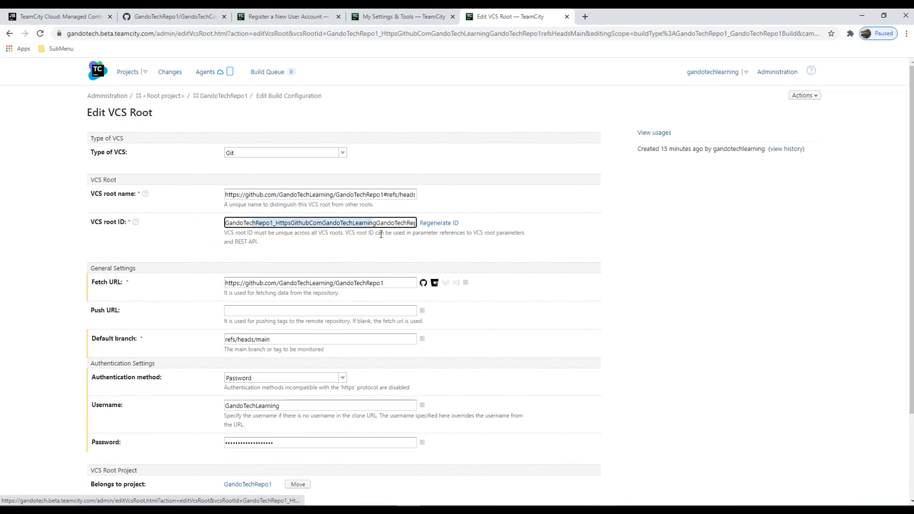
Step: Highlight the VCS root's Fetch URL and look over its default branch and authentication settings
scroll(170, 252, "down", 2)
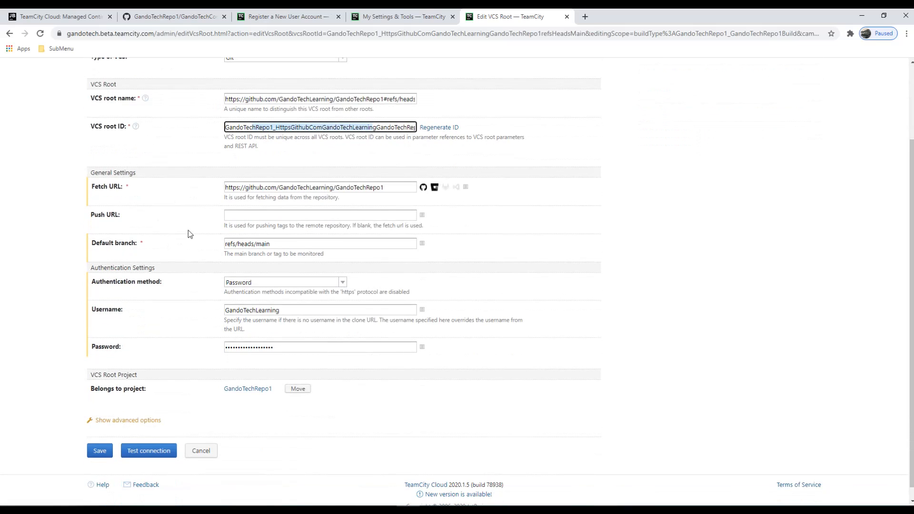
left_click_drag(392, 188, 222, 190)
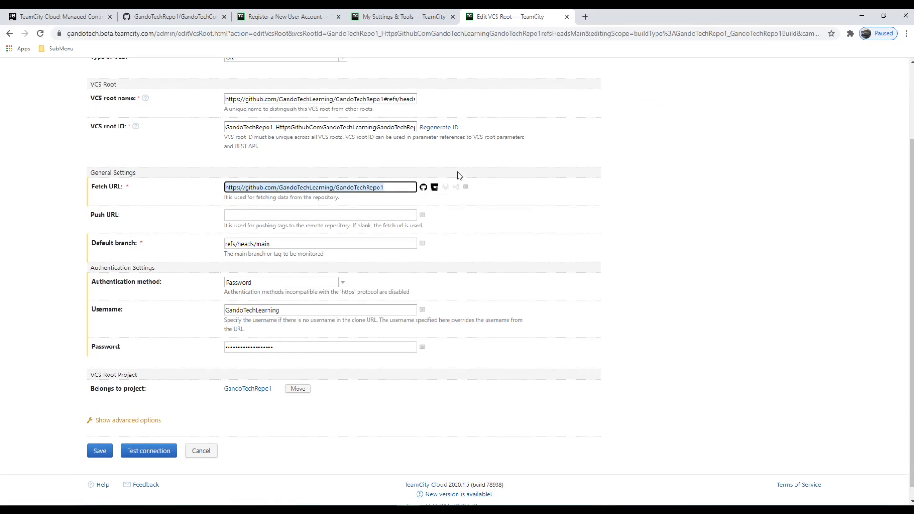
left_click(185, 233)
scroll(185, 234, "down", 1)
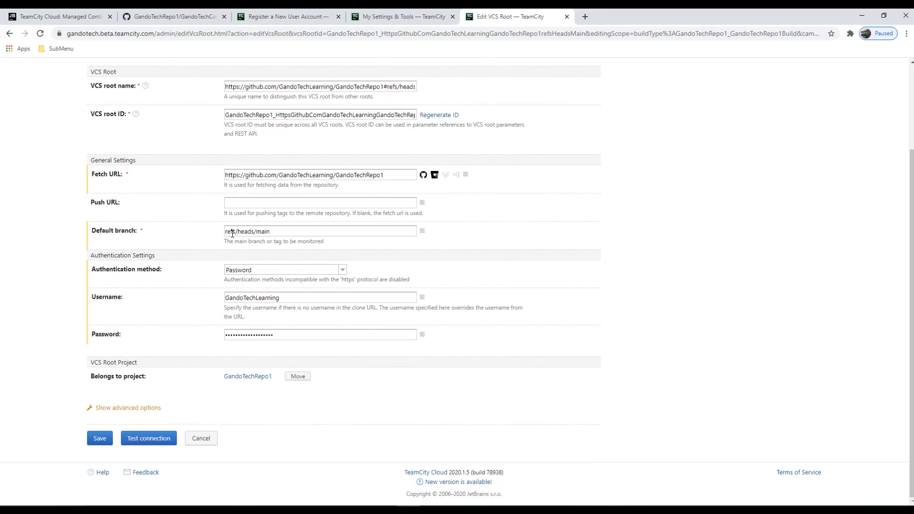
Step: Highlight the VCS root's default branch and compare it with the branch list of the GandoTechRepo1 repository on GitHub
left_click_drag(291, 232, 193, 242)
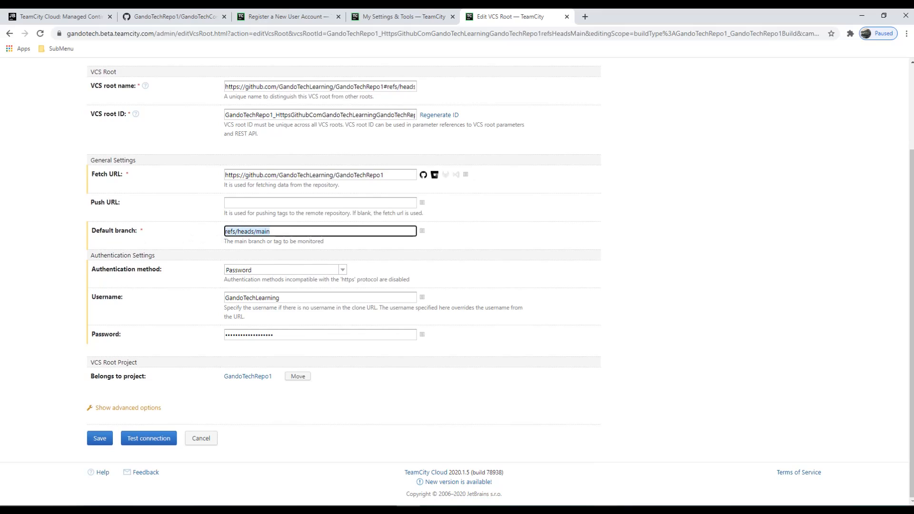
key("alt+Tab")
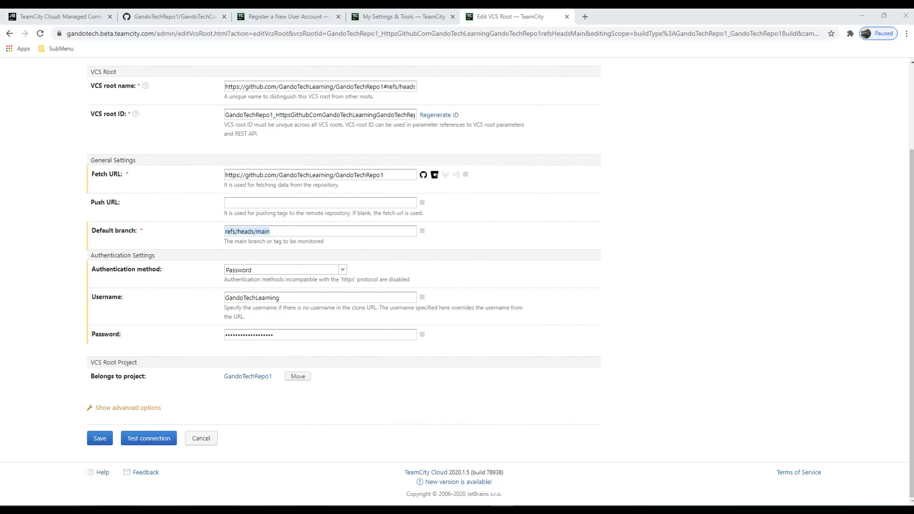
scroll(468, 221, "up", 3)
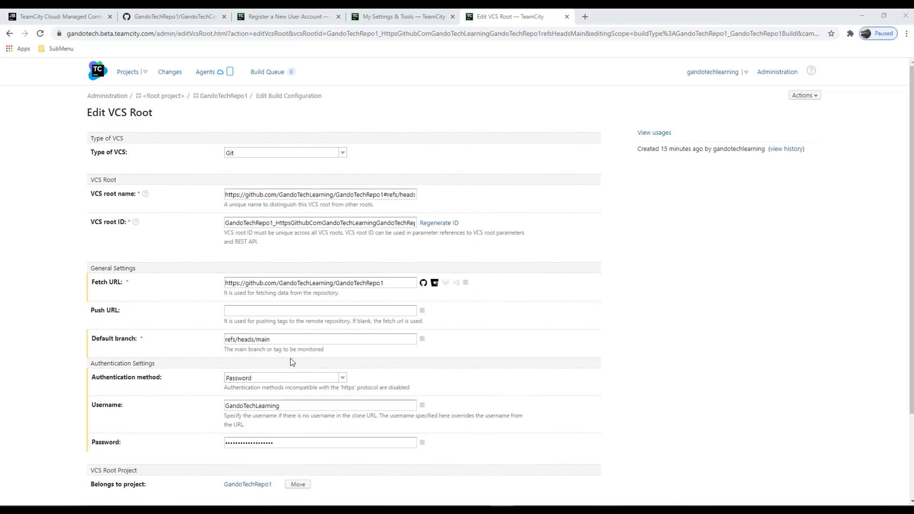
left_click(135, 19)
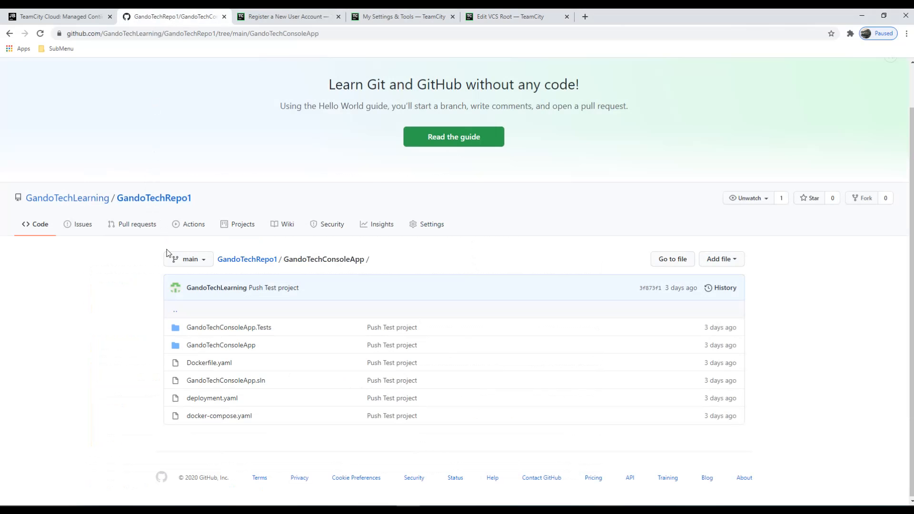
left_click(195, 265)
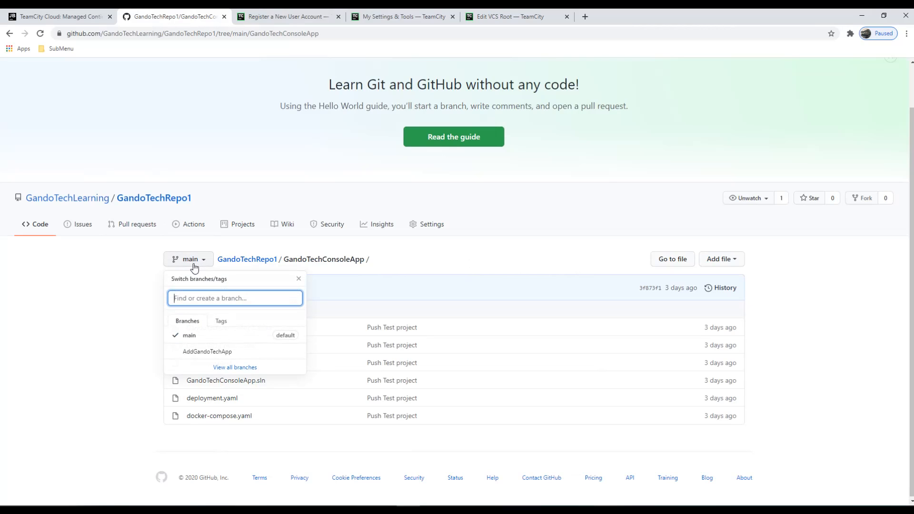
left_click(134, 315)
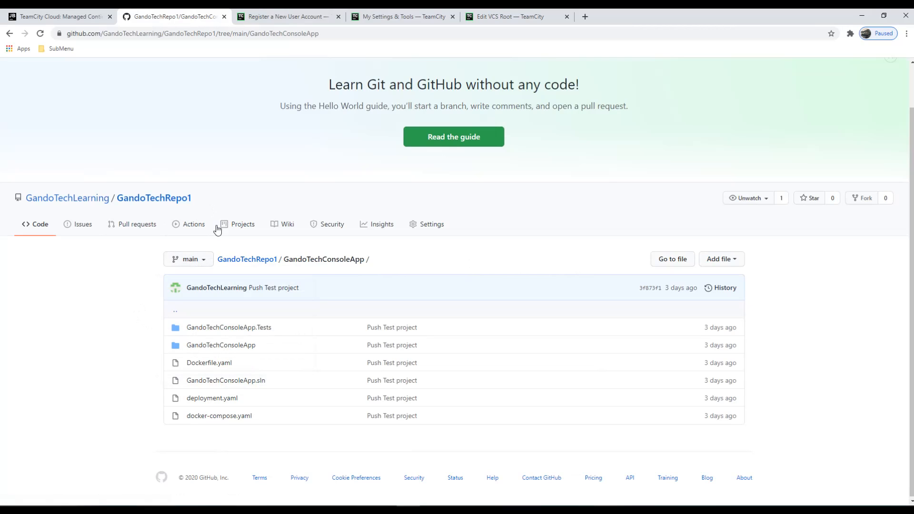
left_click(492, 18)
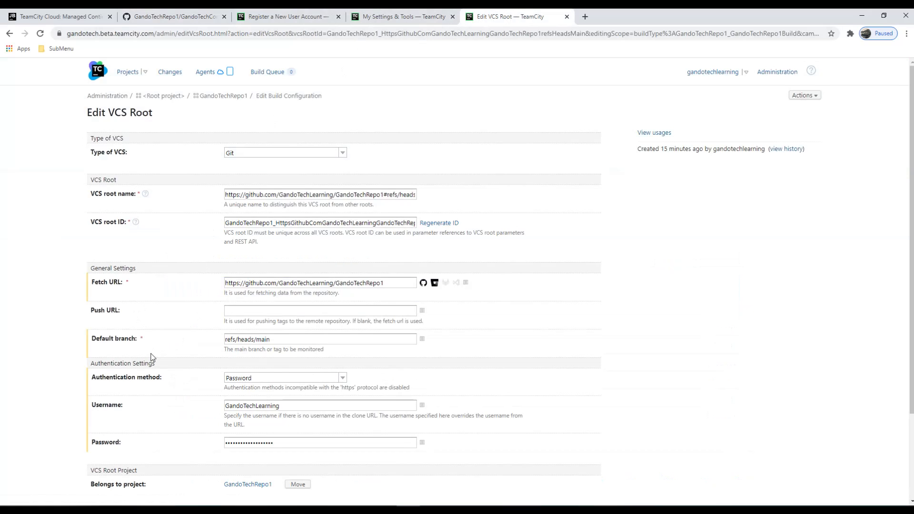
Step: Show the VCS root's advanced options and enter the branch specification rules +:refs/heads/* and +:refs/heads/feature/*
scroll(189, 350, "down", 1)
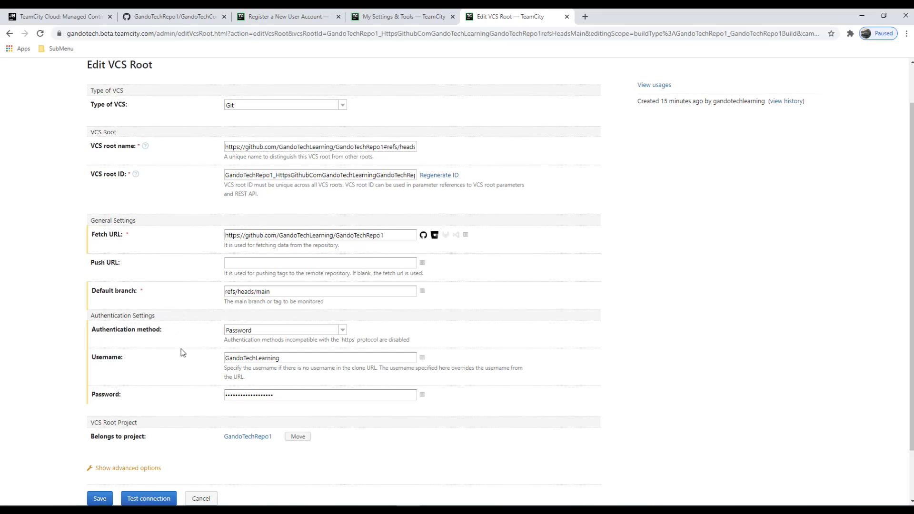
left_click(116, 470)
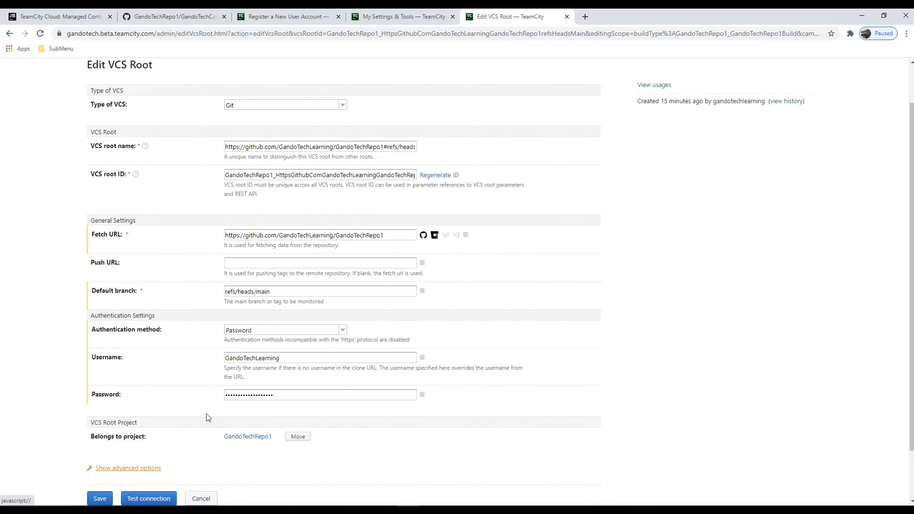
scroll(244, 279, "down", 2)
left_click(234, 239)
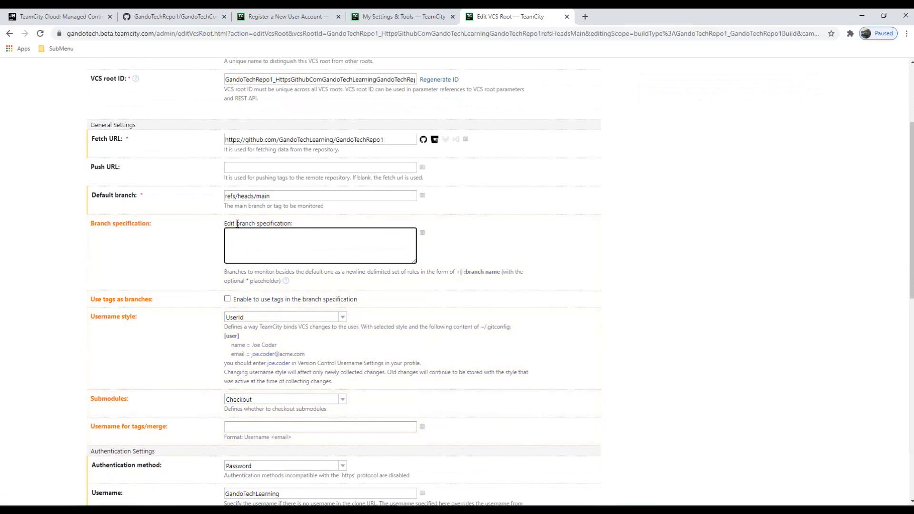
left_click(277, 237)
type("+")
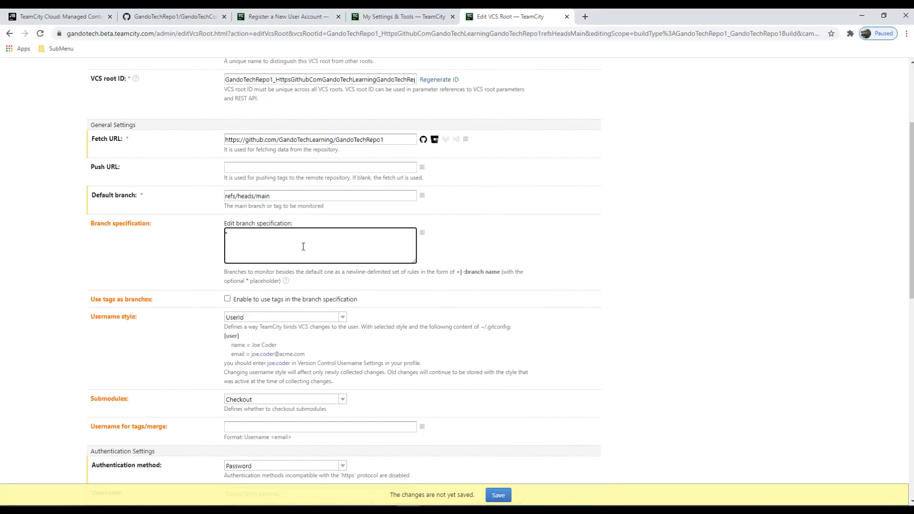
type(":refs/heads/*")
type(":refs/heads/")
type("feature")
Step: Add the rules +:refs/heads/hotfix/* and +:refs/heads/bug/* to the branch specification
type("efs/he")
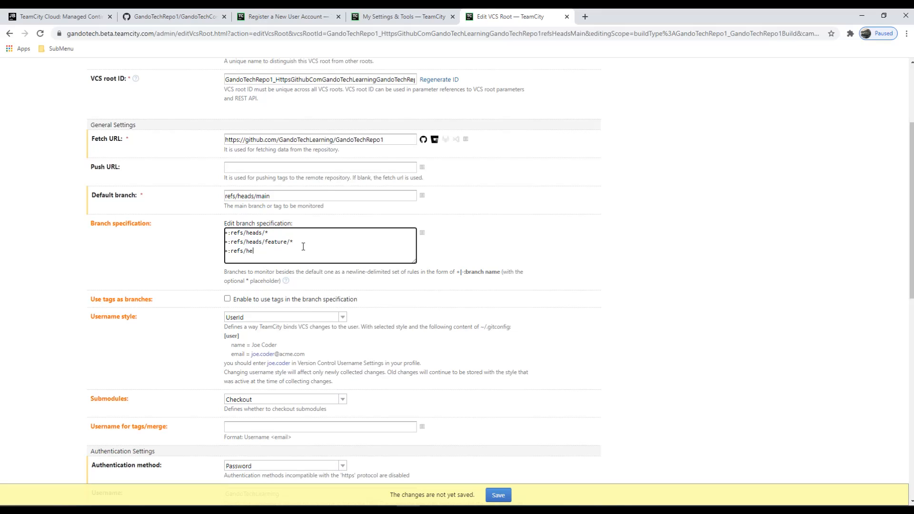
type("ads/hotfix/*")
key("Return")
type(":refs/heads/")
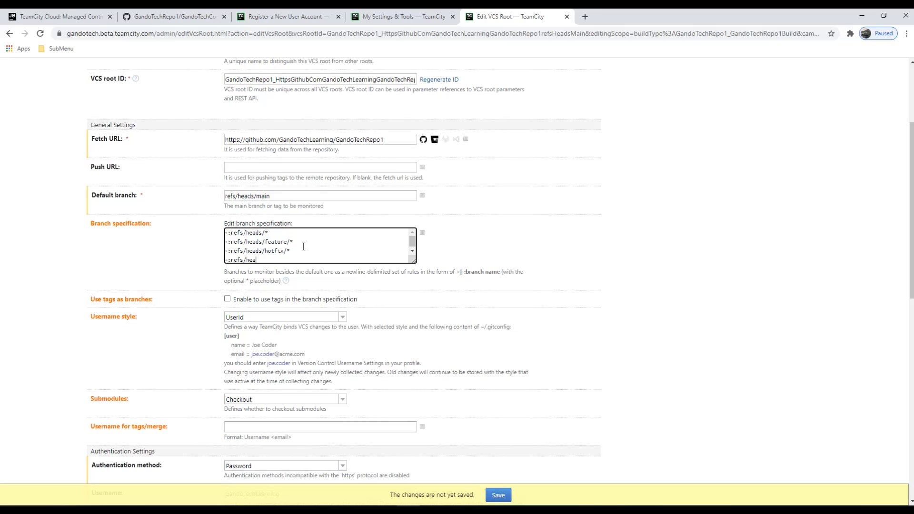
type("bug/*")
Step: Review the VCS root's available authentication methods and highlight its username and password fields without changing them
scroll(178, 239, "down", 2)
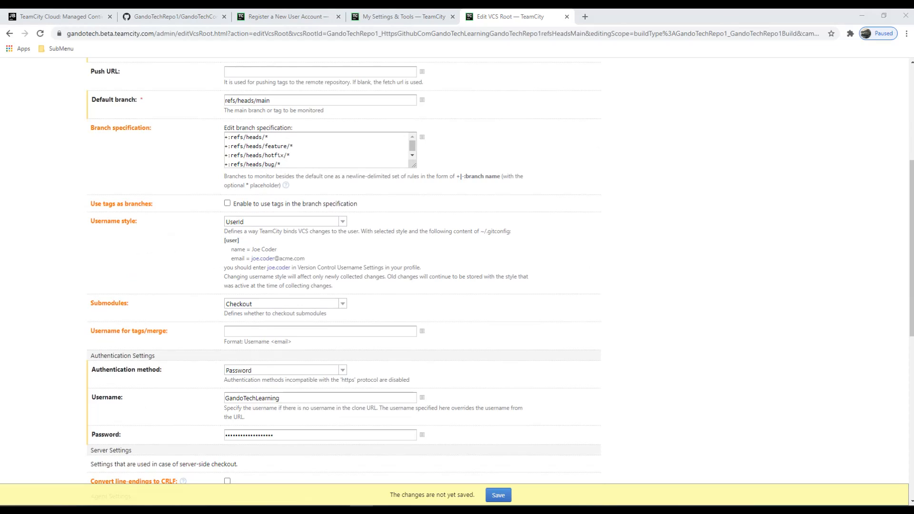
right_click(206, 310)
left_click(69, 355)
scroll(69, 355, "down", 3)
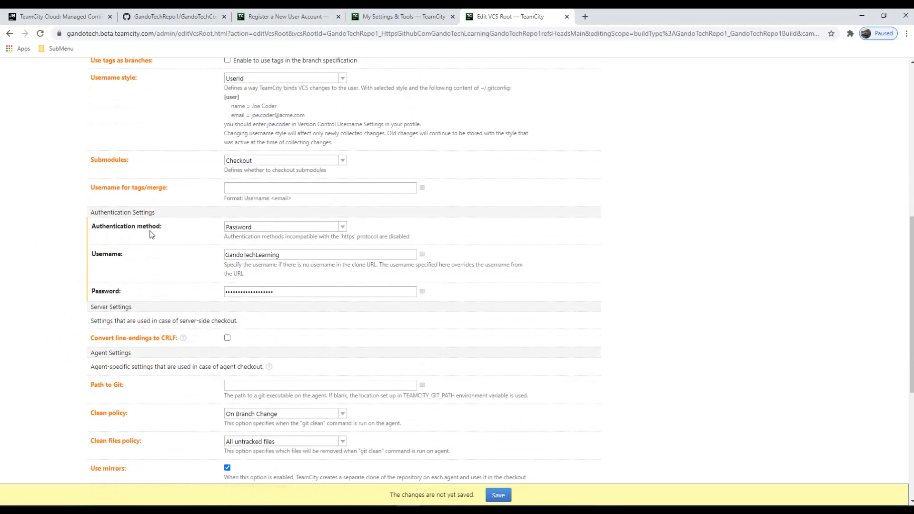
left_click(344, 227)
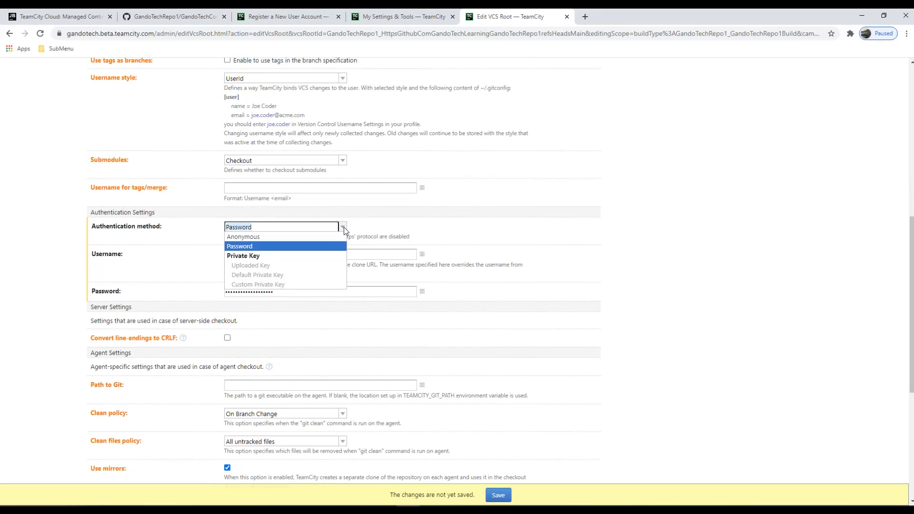
left_click(344, 227)
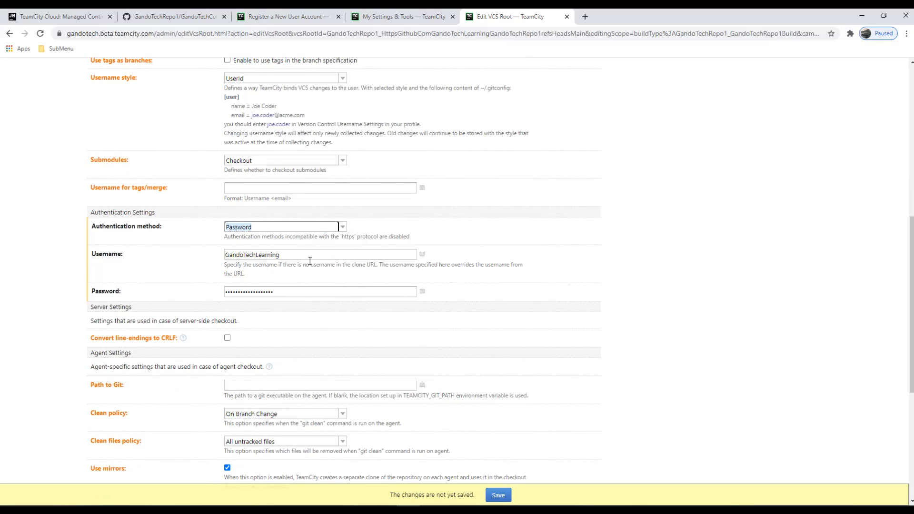
left_click_drag(286, 257, 190, 262)
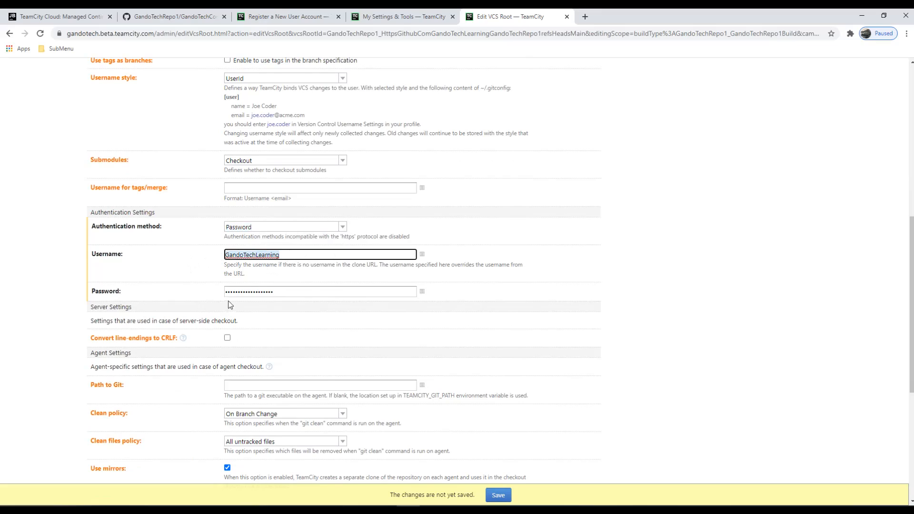
left_click_drag(279, 294, 188, 294)
left_click(189, 287)
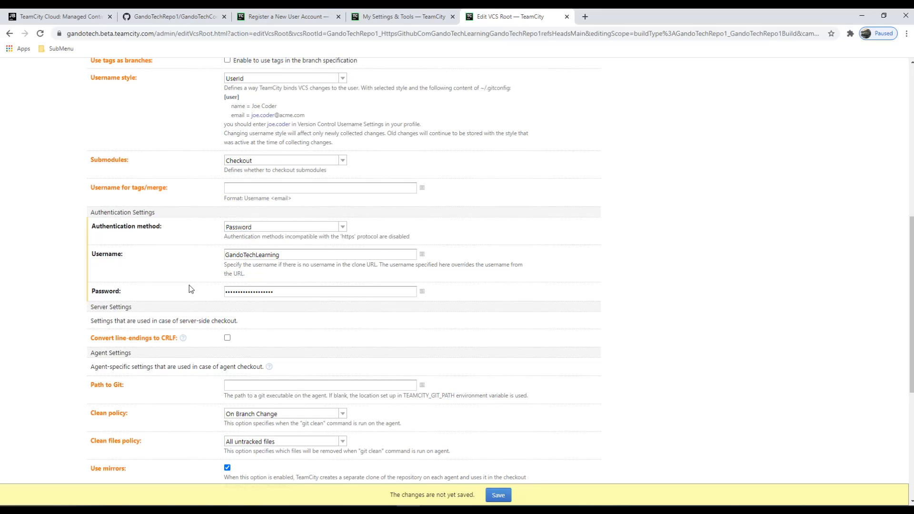
left_click(342, 227)
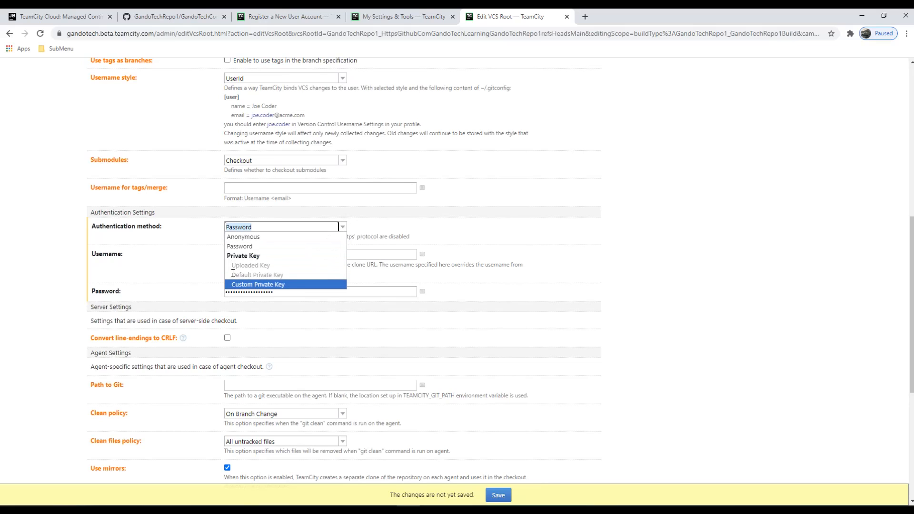
left_click(202, 278)
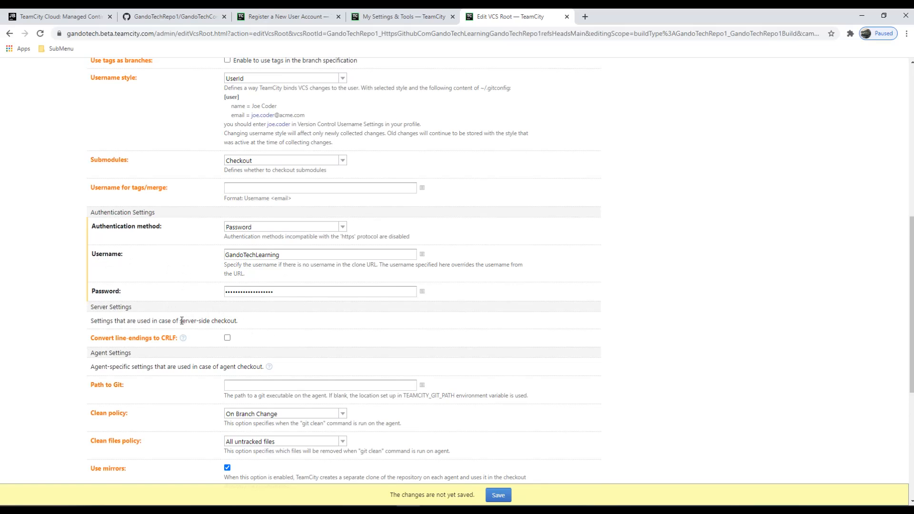
Step: Test the VCS root's connection to the repository, highlight the result and dismiss it
scroll(181, 322, "down", 4)
scroll(157, 326, "down", 1)
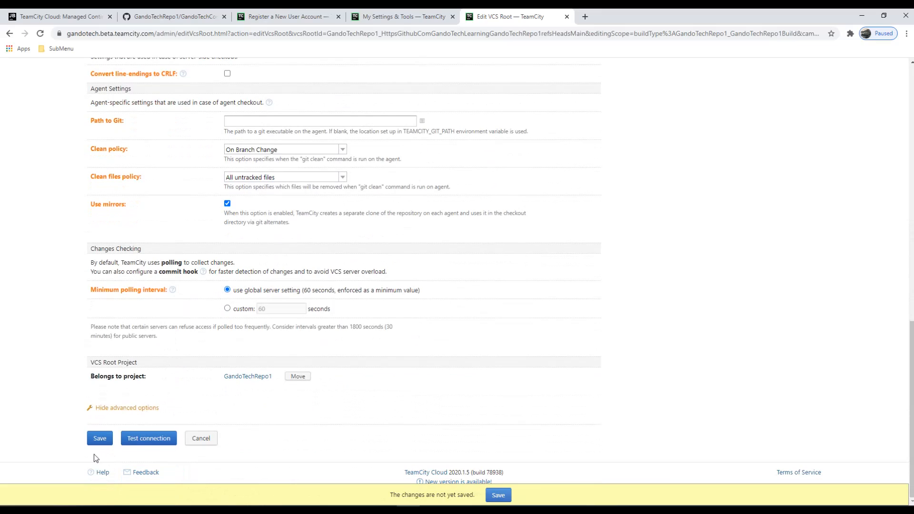
left_click(148, 439)
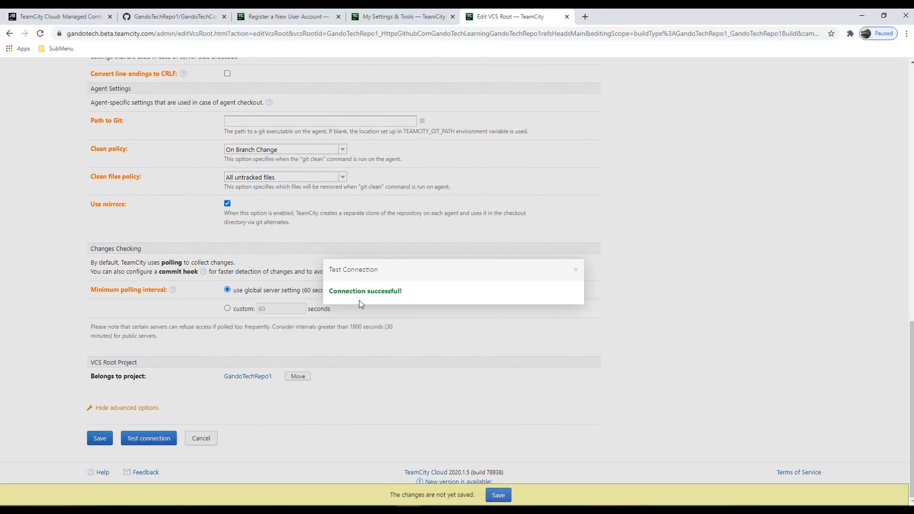
left_click_drag(332, 292, 401, 291)
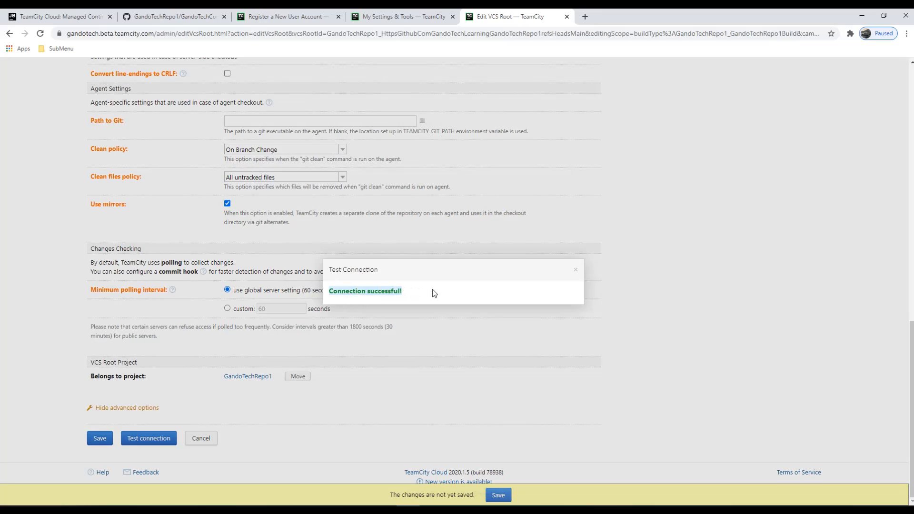
left_click(575, 272)
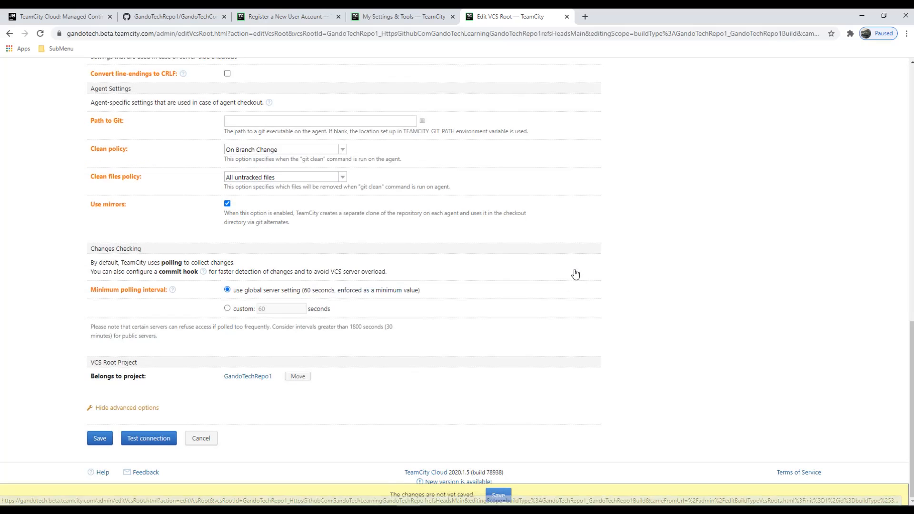
Step: Look over the VCS root's branch specification once more and save the VCS root
scroll(82, 429, "up", 5)
scroll(70, 400, "up", 8)
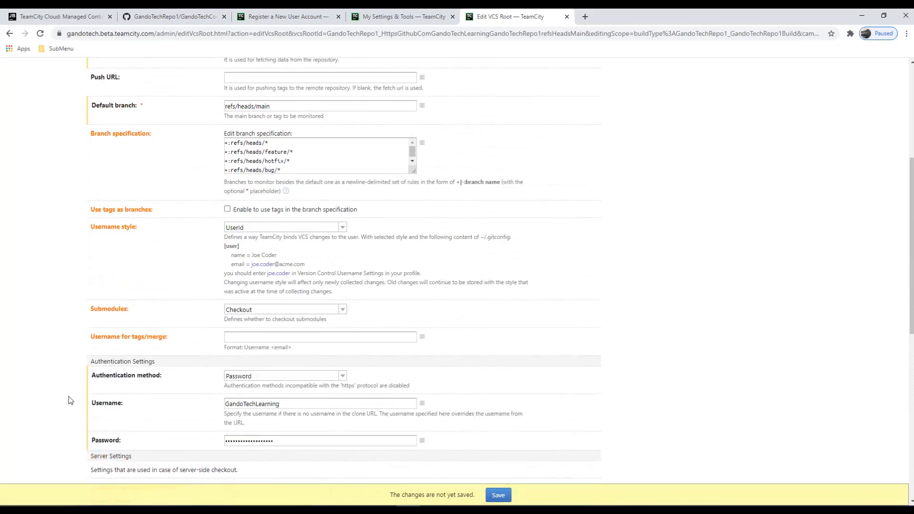
scroll(65, 370, "down", 15)
left_click(98, 438)
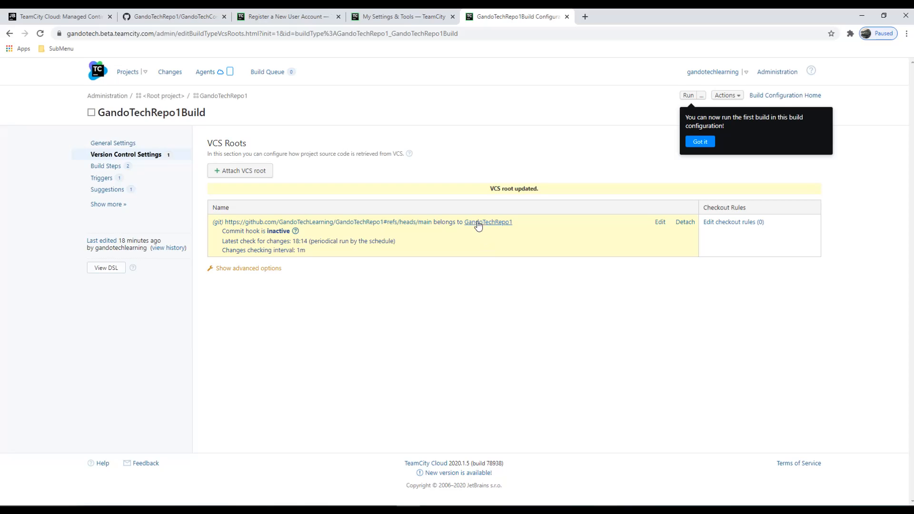
Step: Open the first .NET build step, which builds GandoTechConsoleApp.sln, for editing and review the available runner types
left_click(107, 167)
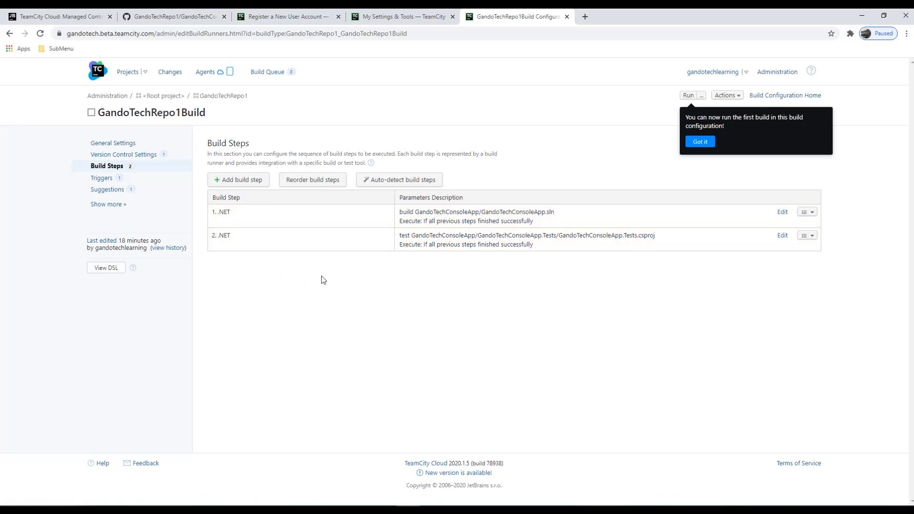
left_click(784, 213)
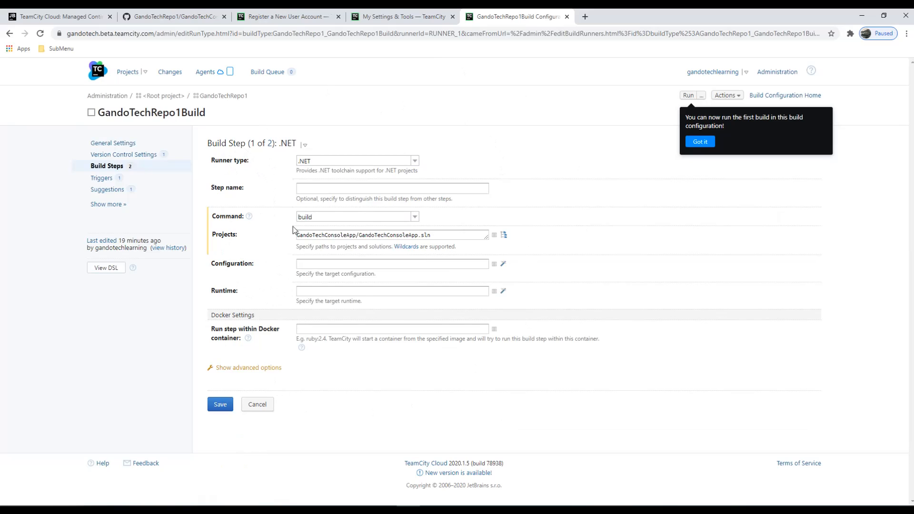
left_click(415, 162)
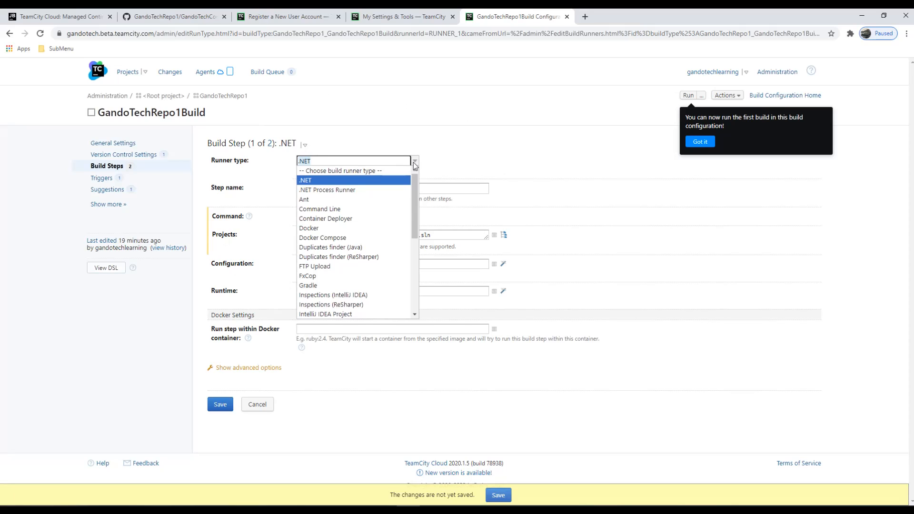
left_click(432, 142)
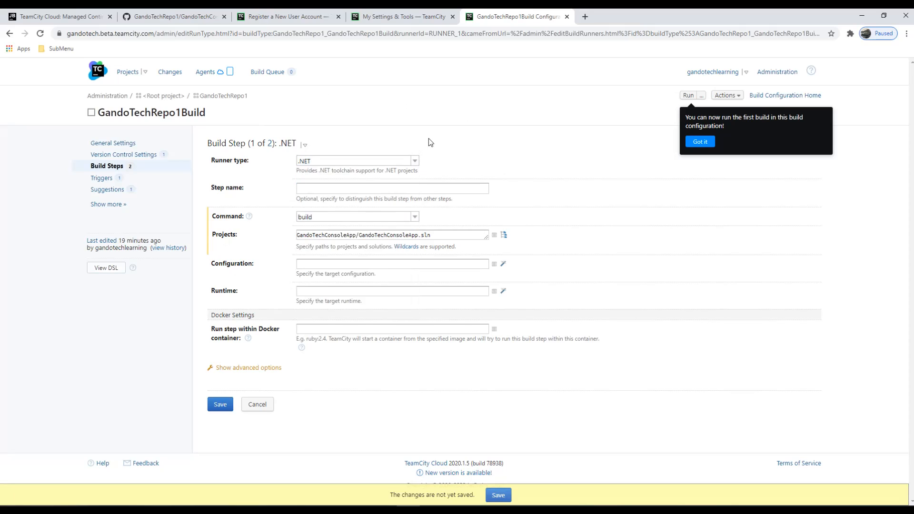
Step: Name the first build step "Build My Project" and keep build as its command
left_click(319, 193)
left_click(268, 194)
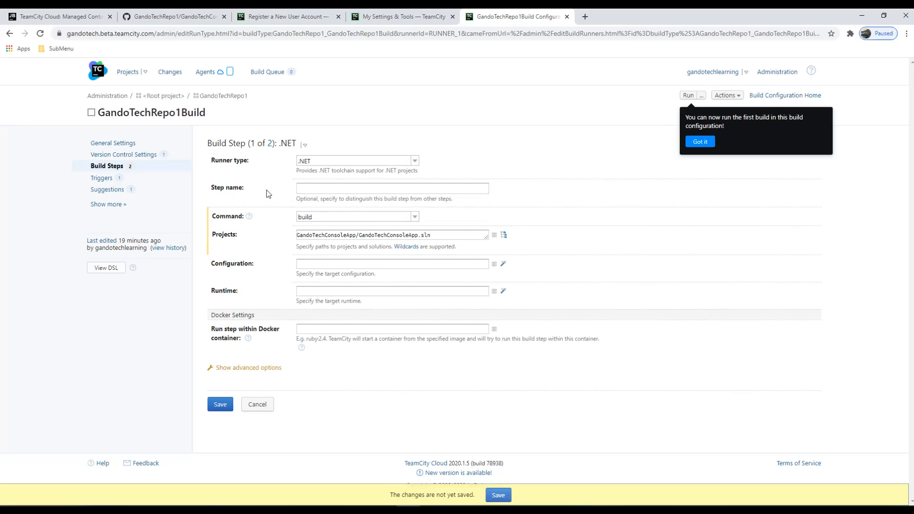
left_click(305, 189)
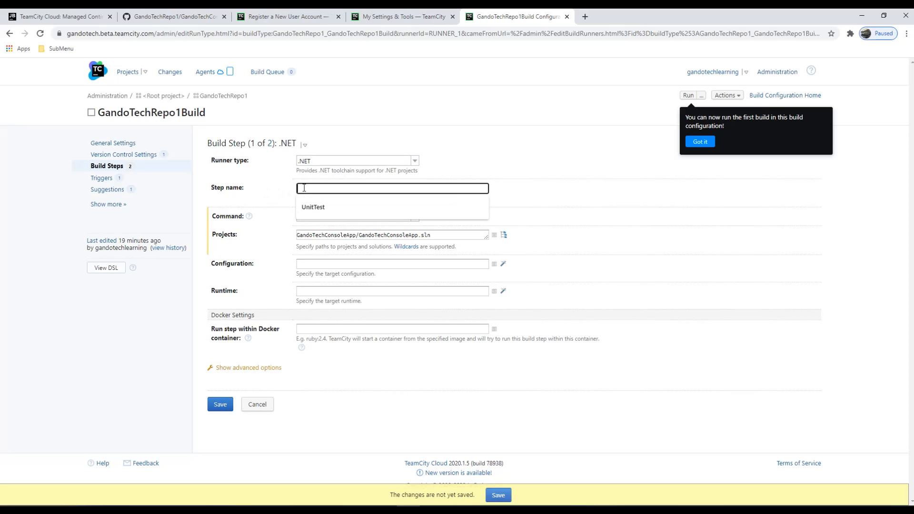
type("Build My Project")
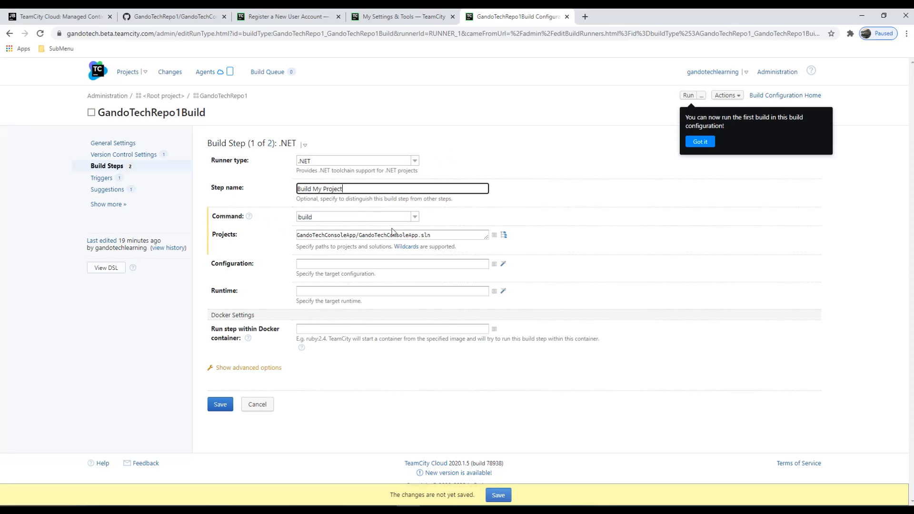
left_click(414, 217)
left_click(362, 227)
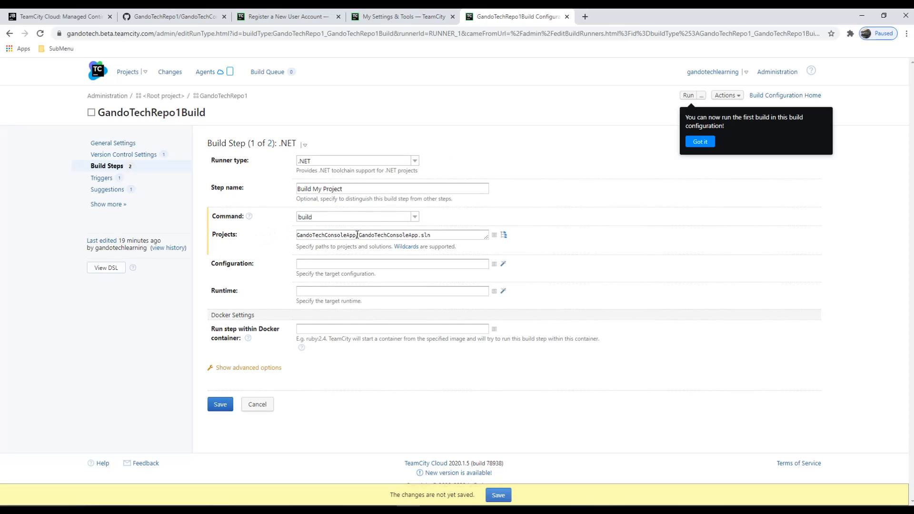
Step: Add GandoTechConsoleApp/GandoTechConsoleApp/GandoTechConsoleApp.csproj from the repository tree to the first build step's projects
left_click(504, 235)
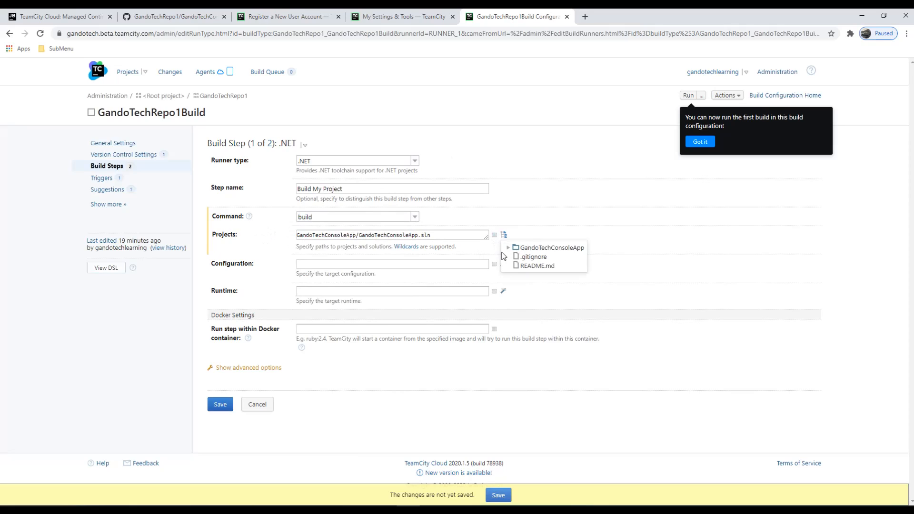
left_click(509, 248)
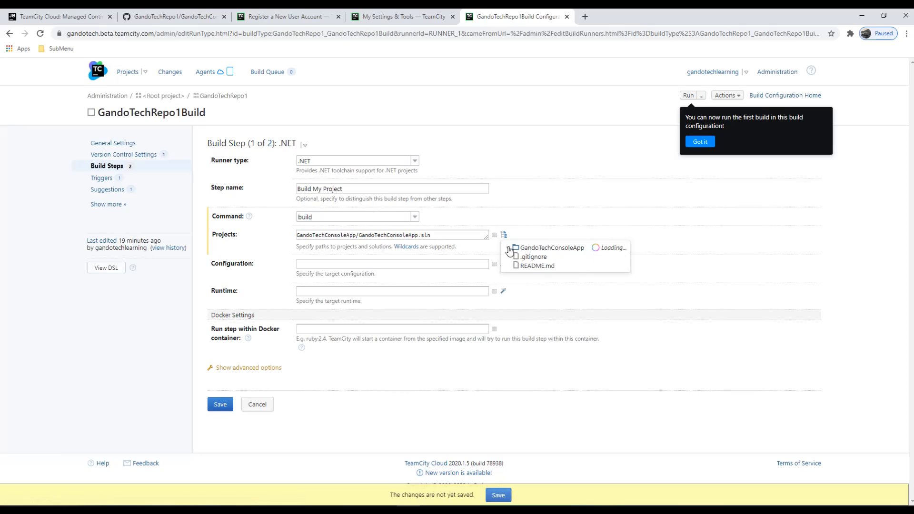
left_click(516, 257)
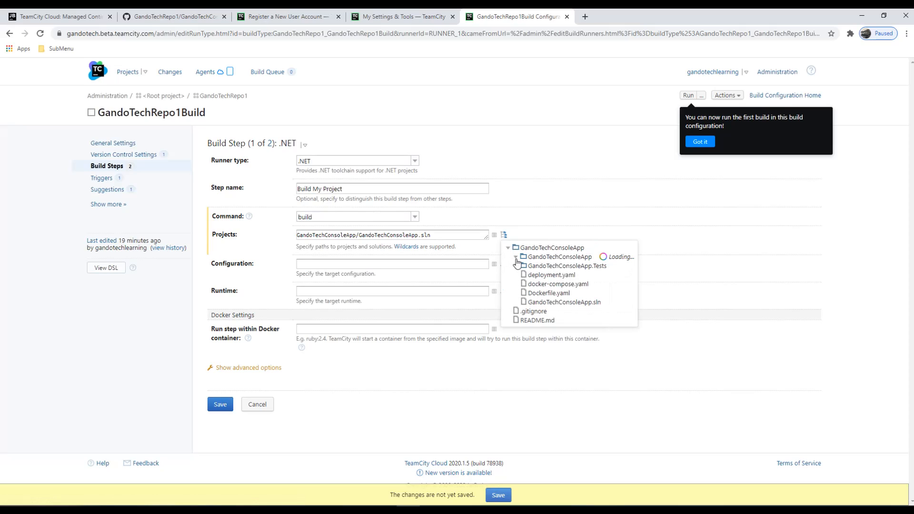
left_click(551, 275)
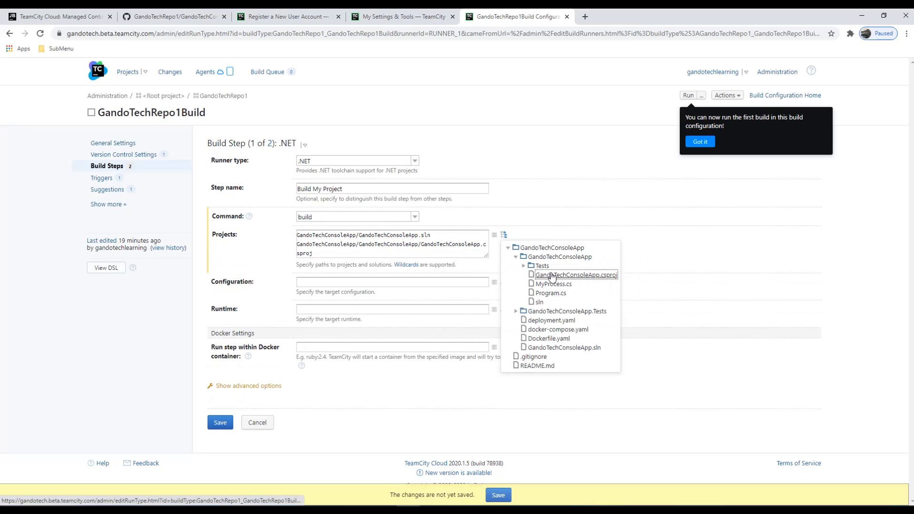
Step: Remove the GandoTechConsoleApp/GandoTechConsoleApp.sln line from the first build step's project paths
left_click(439, 235)
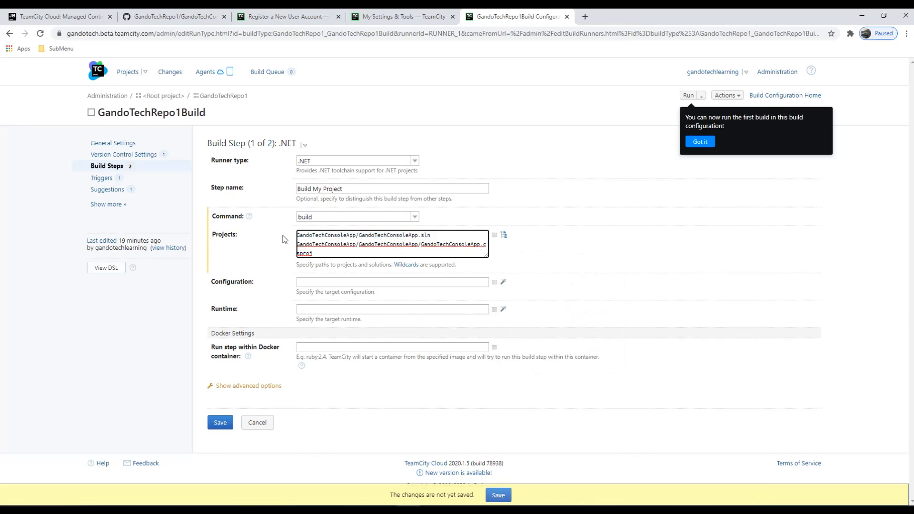
double_click(316, 233)
key("ctrl+a")
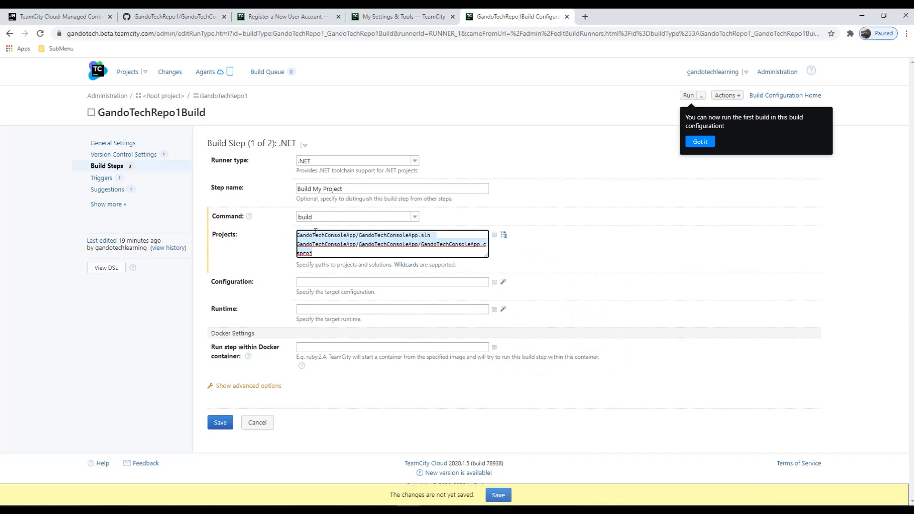
triple_click(316, 233)
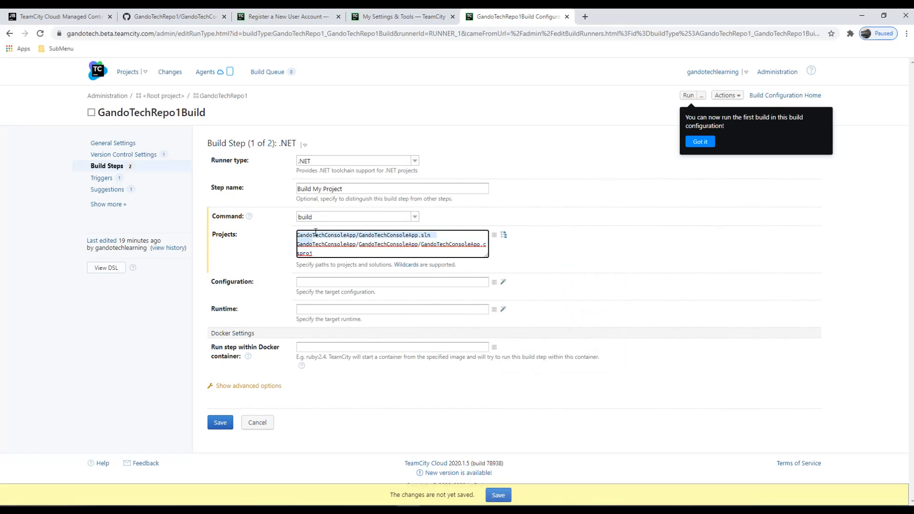
key("shift+Down")
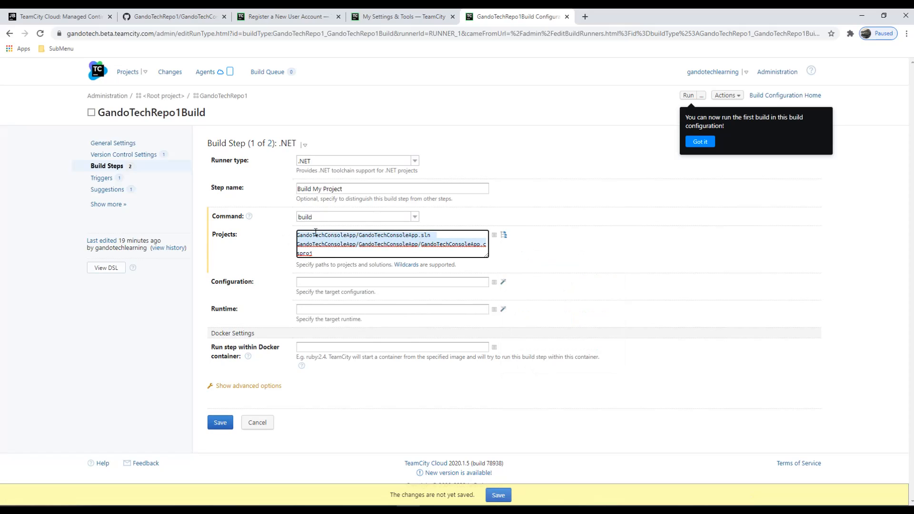
key("shift+Up")
key("Delete")
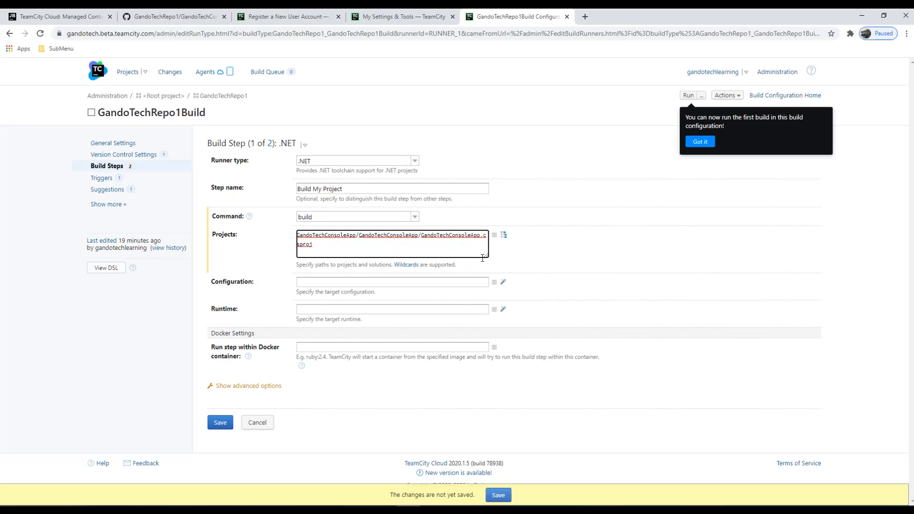
Step: Widen the Projects field so the .csproj path fits on one line, and save the first build step
left_click_drag(486, 258, 553, 242)
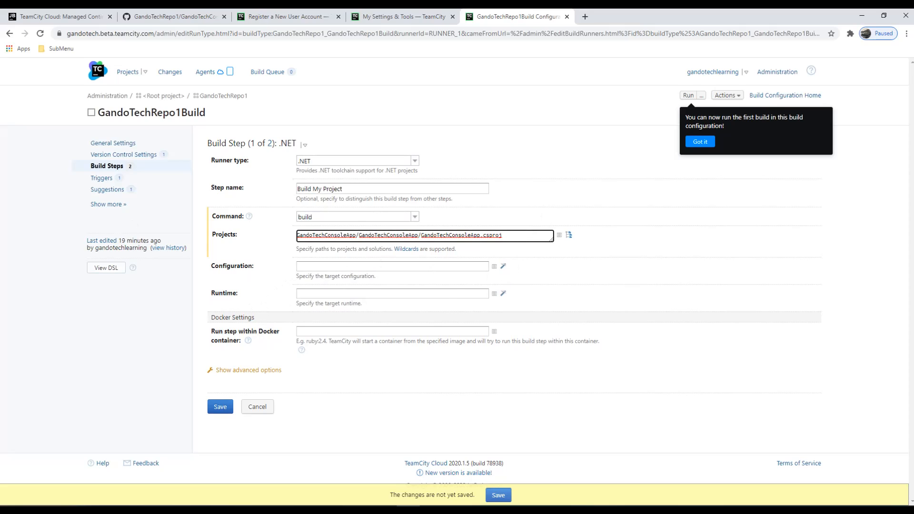
left_click(361, 509)
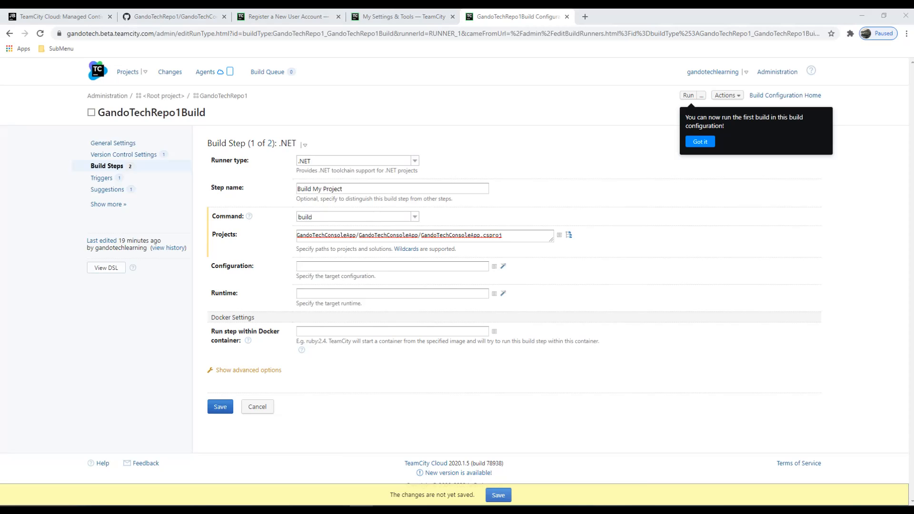
left_click(220, 407)
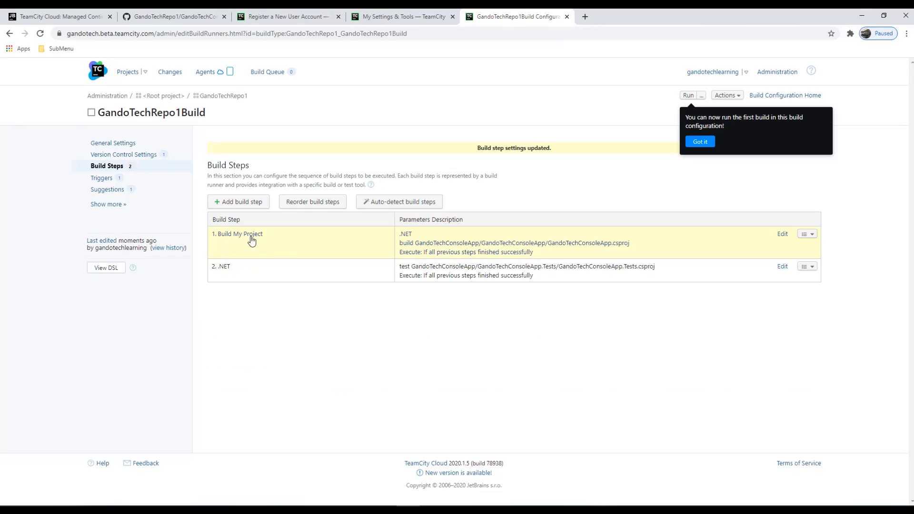
Step: Disable the Build My Project build step and enable it again
left_click(808, 235)
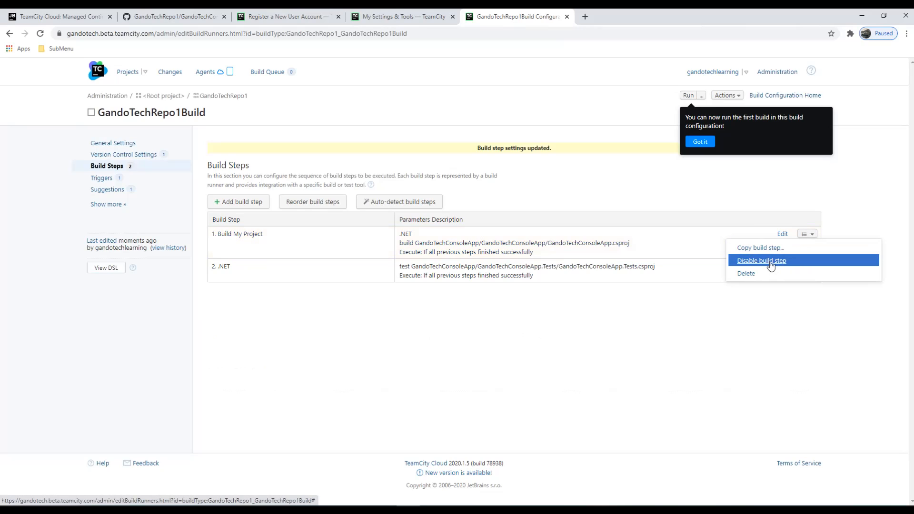
left_click(772, 261)
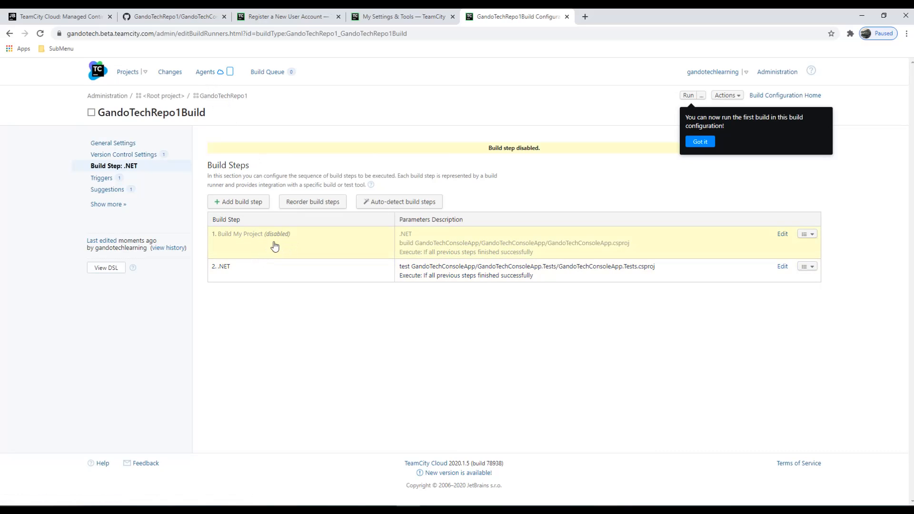
left_click(810, 233)
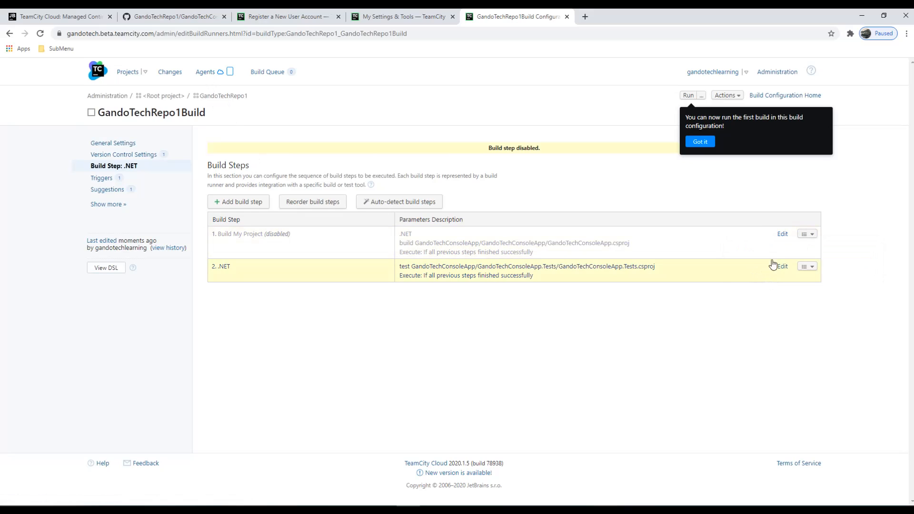
left_click(809, 234)
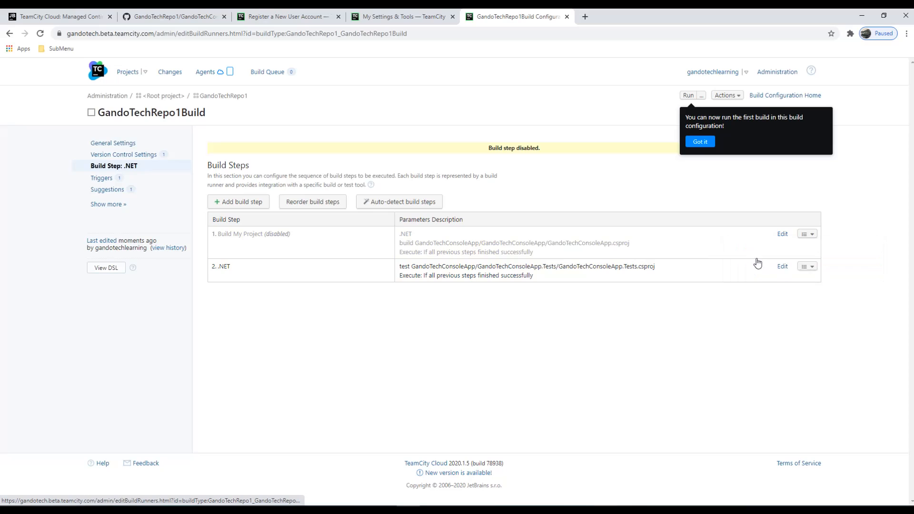
Step: Open the second .NET build step, review its test project path, keep test as its command and save it
left_click(781, 268)
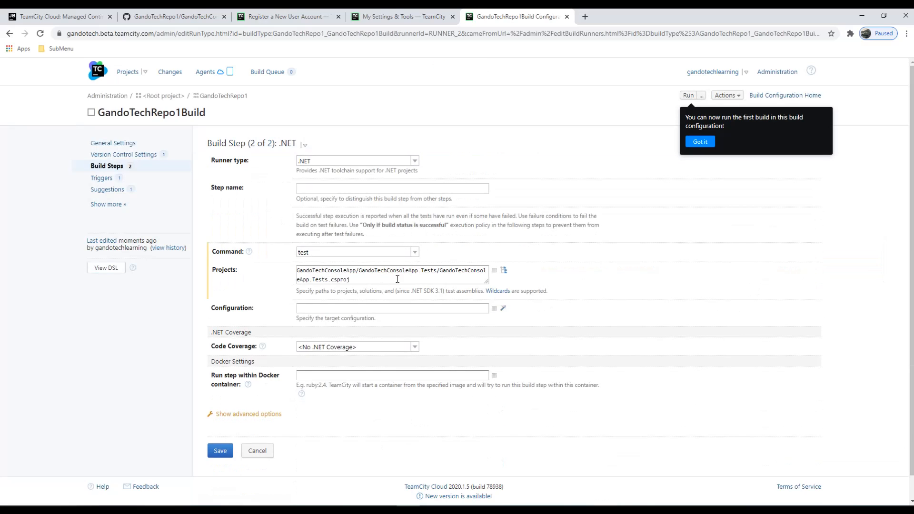
left_click_drag(487, 283, 294, 272)
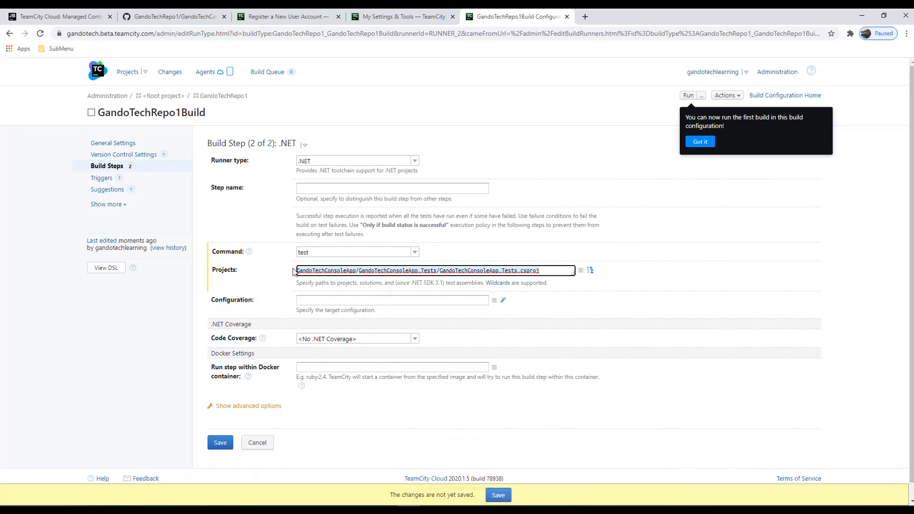
left_click(284, 283)
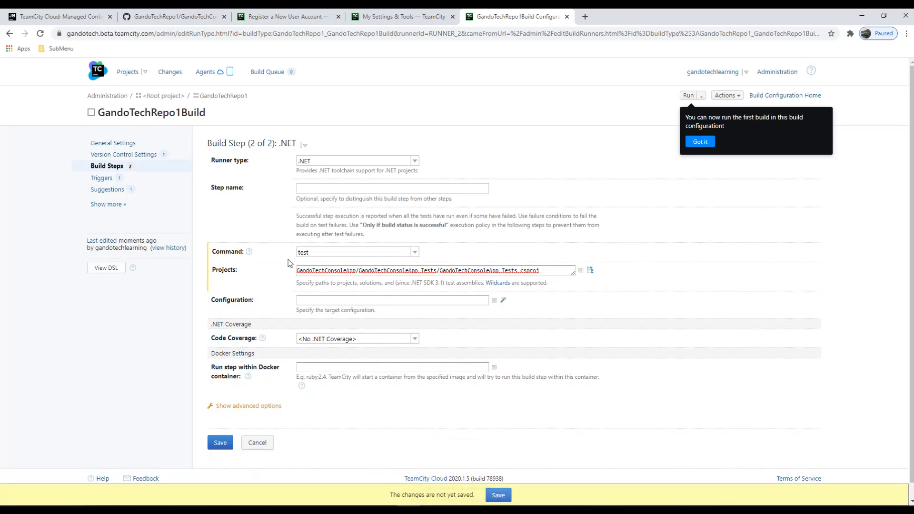
left_click(416, 253)
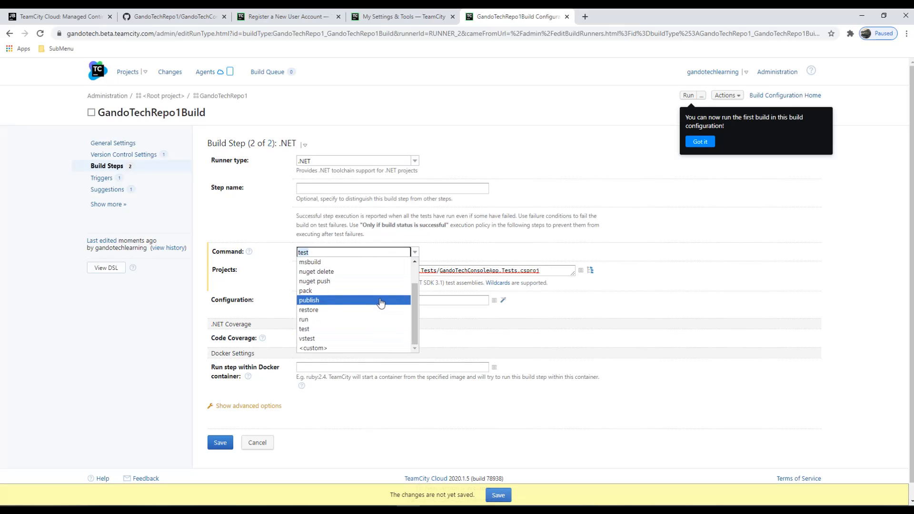
scroll(329, 319, "down", 1)
left_click(312, 329)
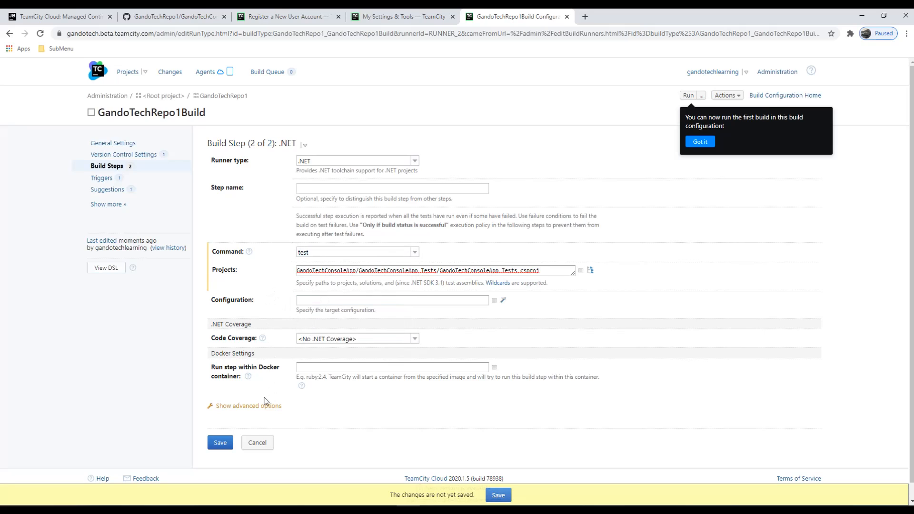
left_click(214, 445)
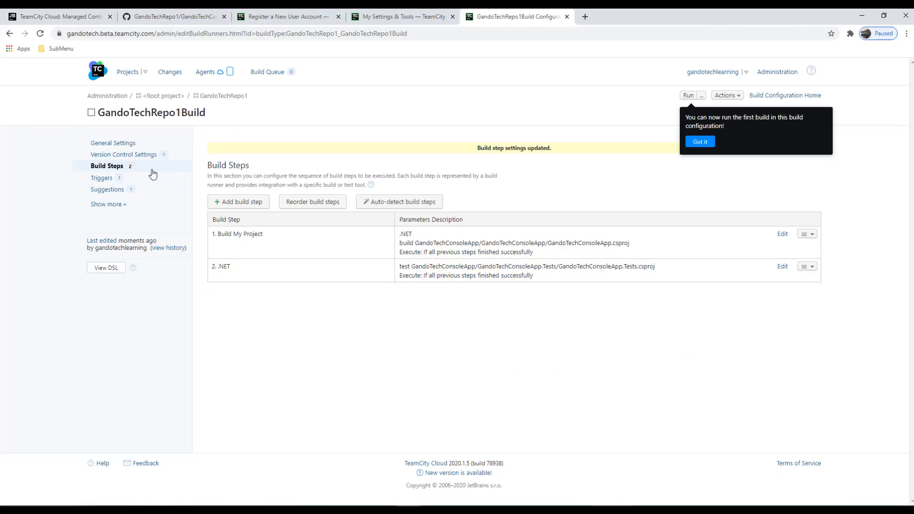
Step: Reveal the unconfigured settings and review the configuration parameters, system properties and environment variables sections of the build's parameters
left_click(103, 205)
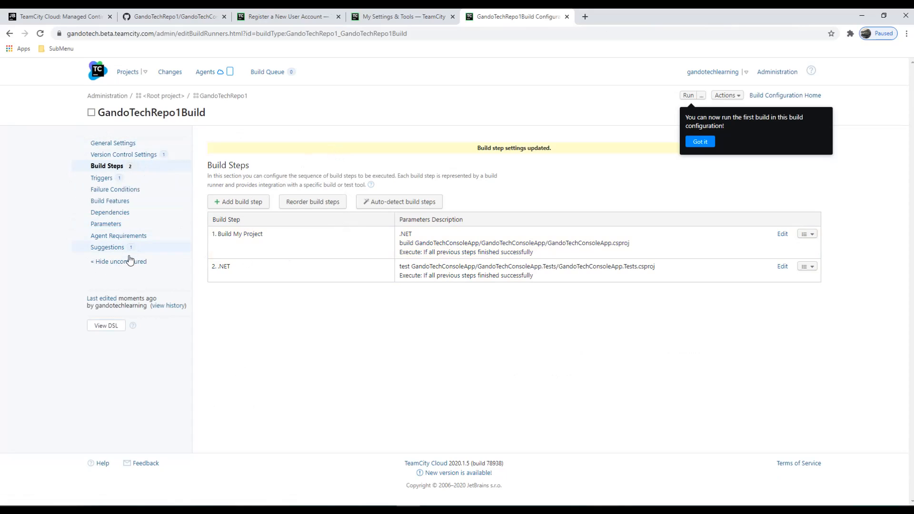
left_click(99, 226)
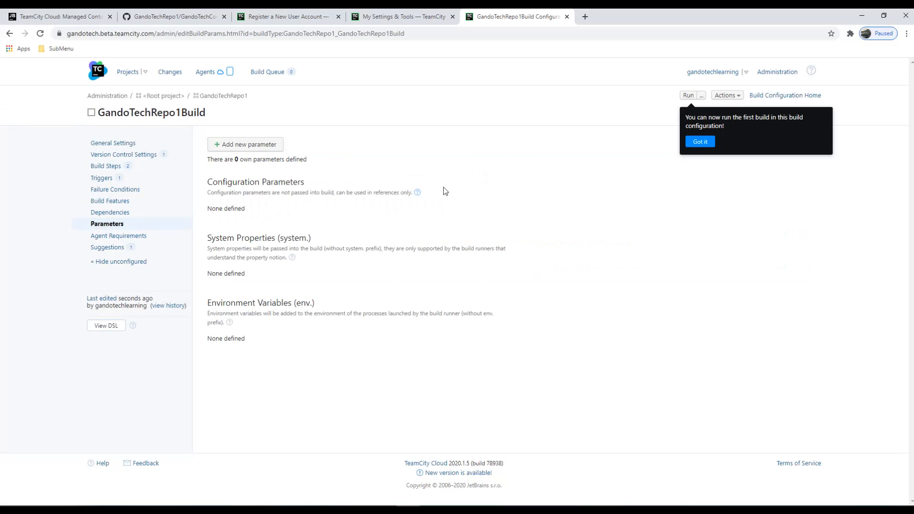
left_click(700, 142)
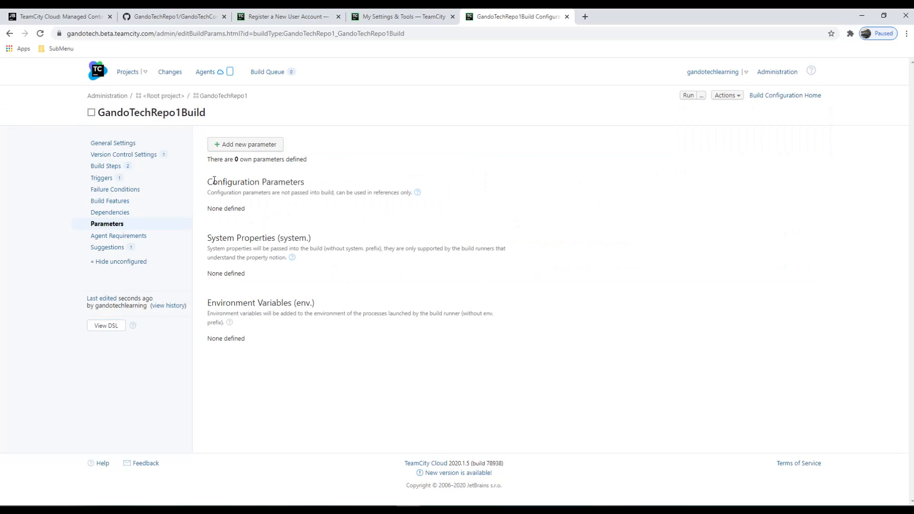
left_click_drag(209, 182, 337, 183)
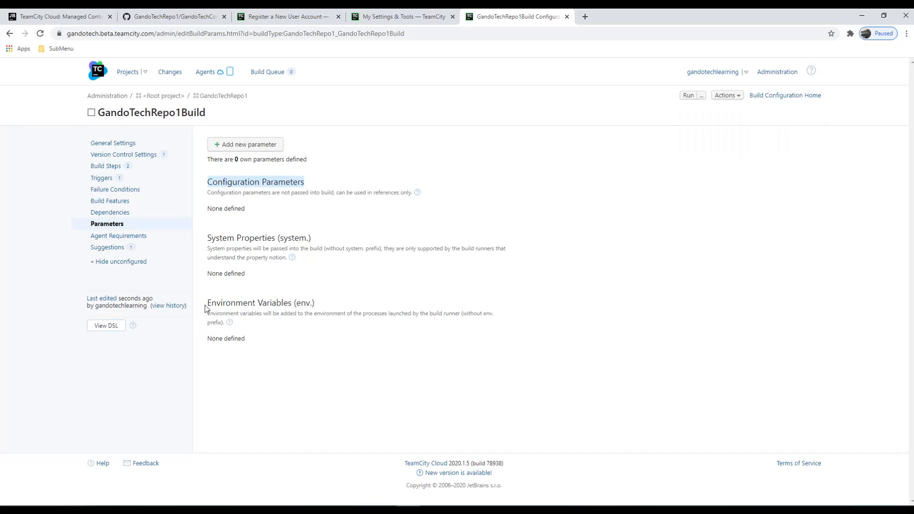
left_click_drag(209, 185, 325, 185)
left_click_drag(207, 237, 338, 236)
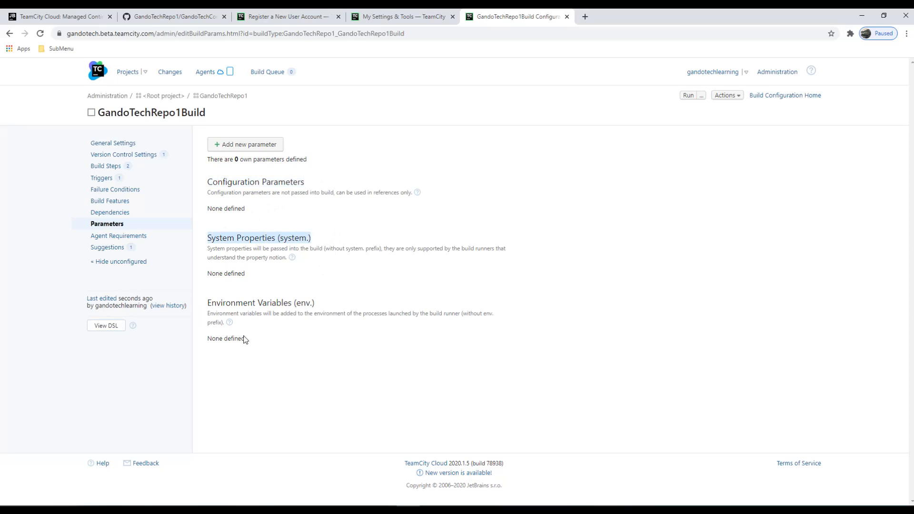
left_click_drag(208, 303, 340, 307)
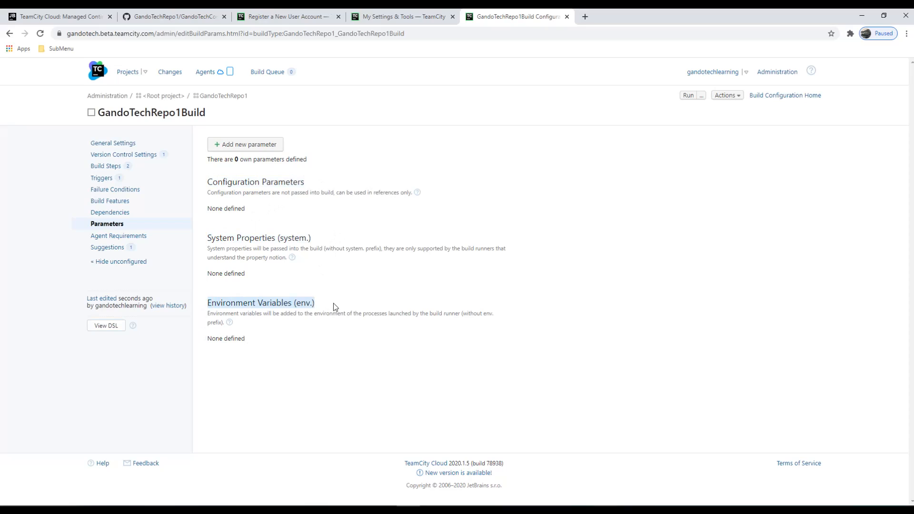
left_click(208, 304)
left_click_drag(208, 304, 327, 300)
Step: Examine the new parameter form's name, kind, value and raw spec fields, enlarge the raw spec area, and cancel without adding a parameter
left_click(244, 148)
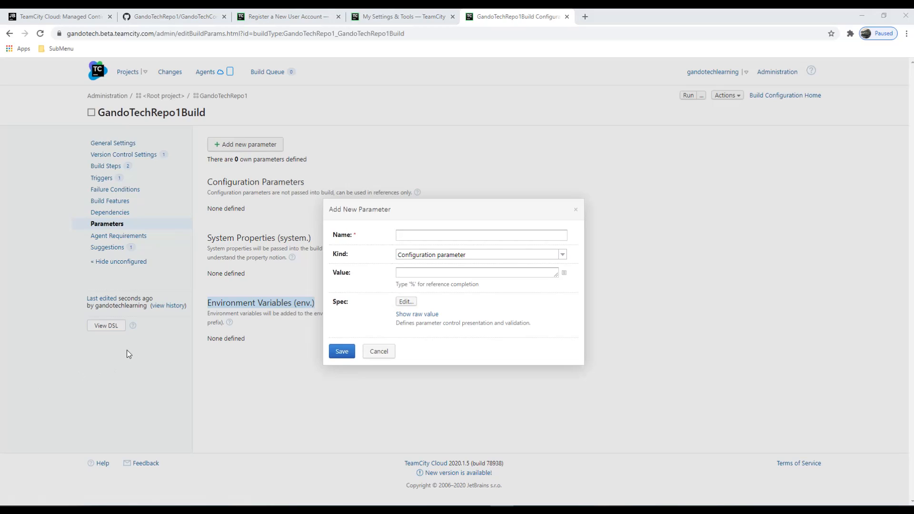
left_click(450, 236)
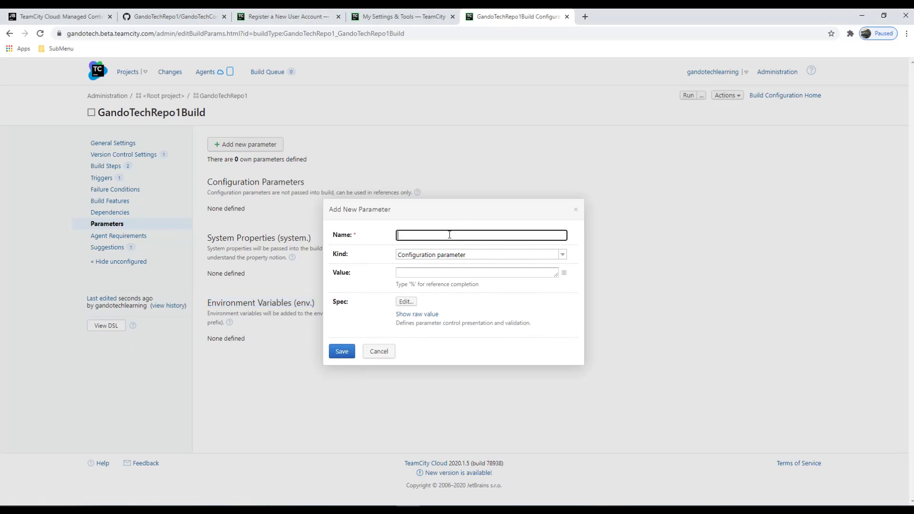
left_click(561, 255)
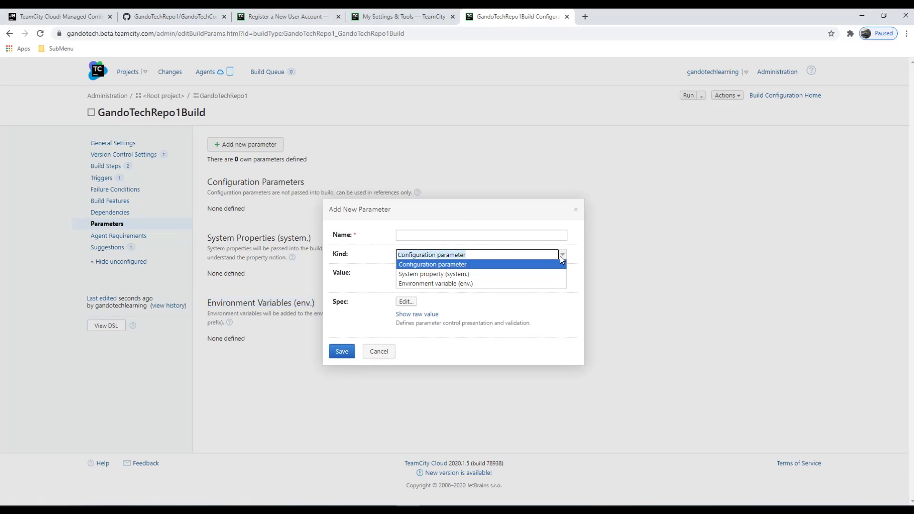
left_click(460, 266)
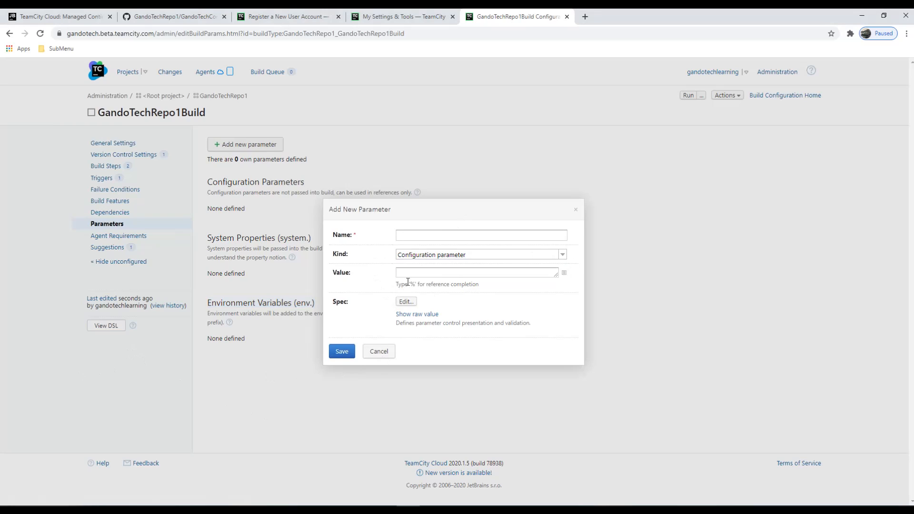
left_click(415, 274)
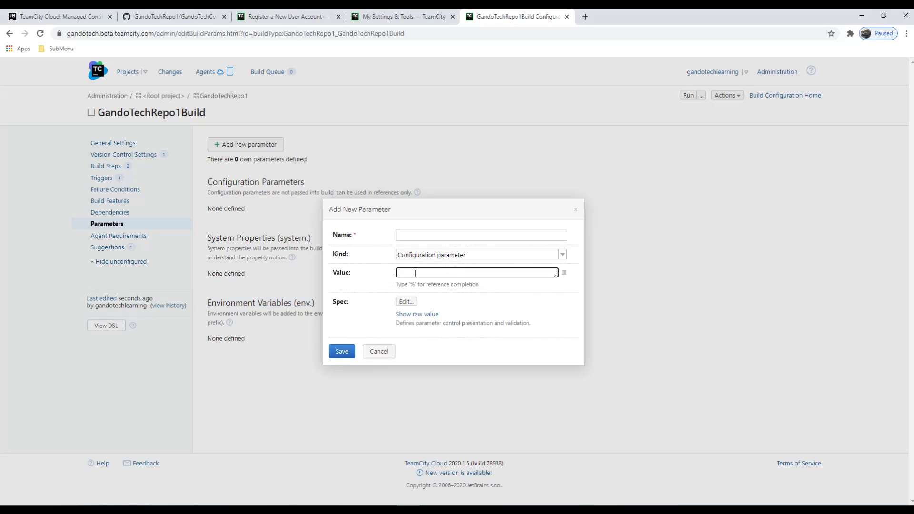
left_click(413, 317)
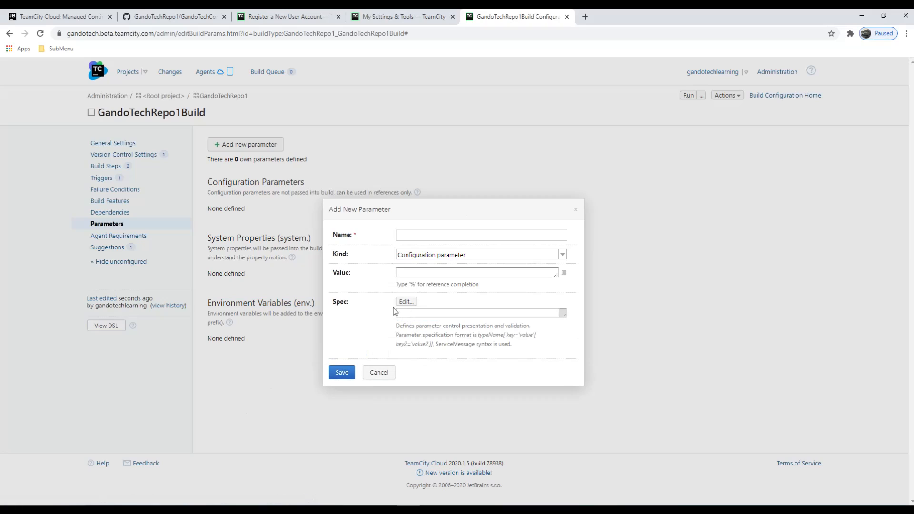
left_click_drag(564, 314, 574, 374)
left_click(440, 330)
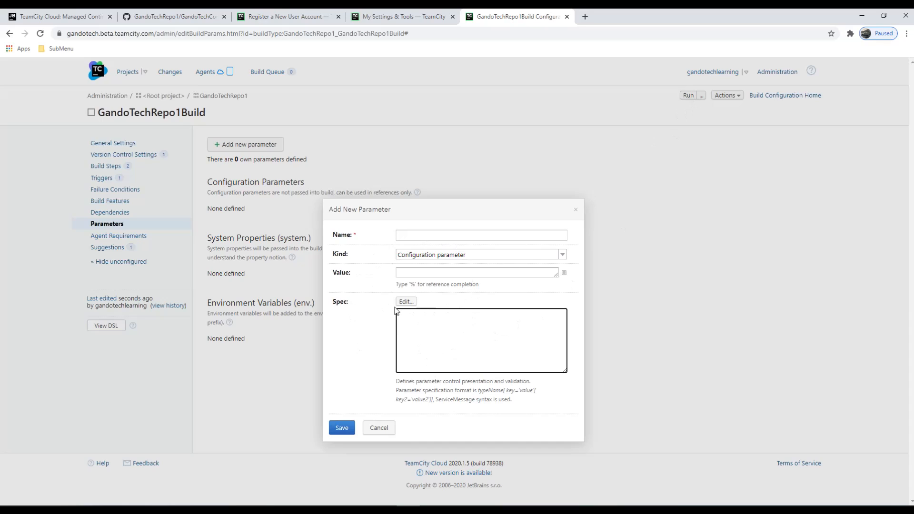
left_click(378, 428)
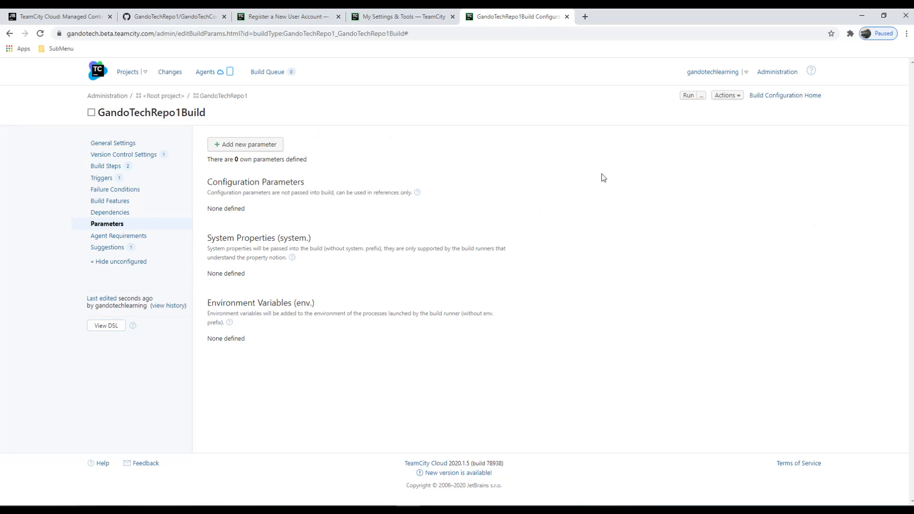
Step: Return to the build steps and look at the Extract Template form for the build configuration, closing it without extracting anything
left_click(740, 97)
left_click(108, 166)
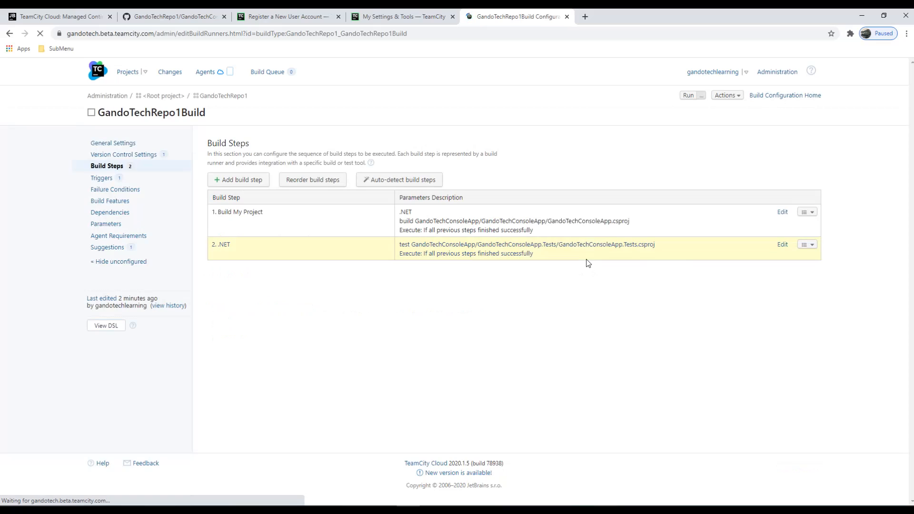
left_click(808, 212)
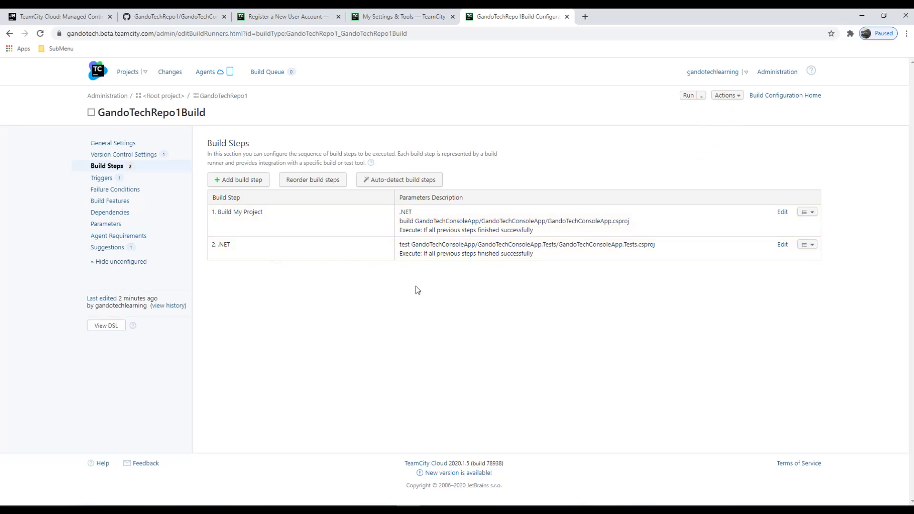
left_click(728, 97)
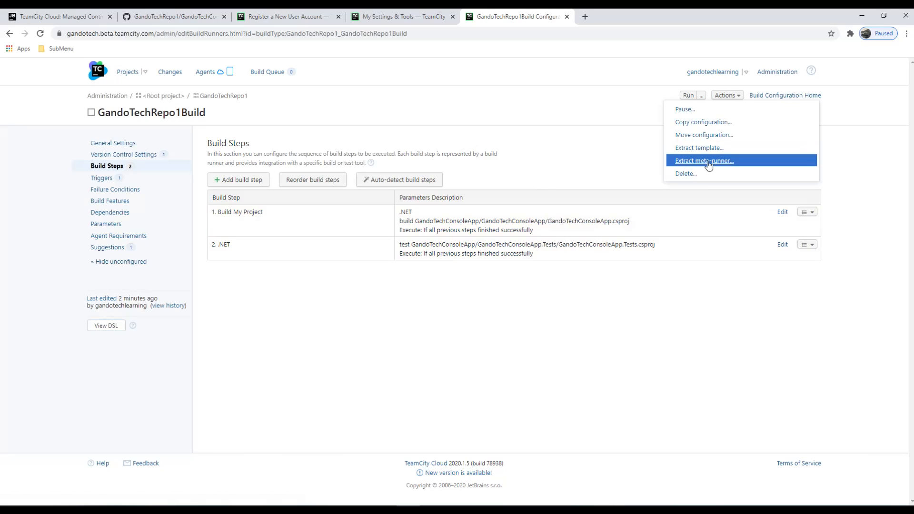
left_click(690, 148)
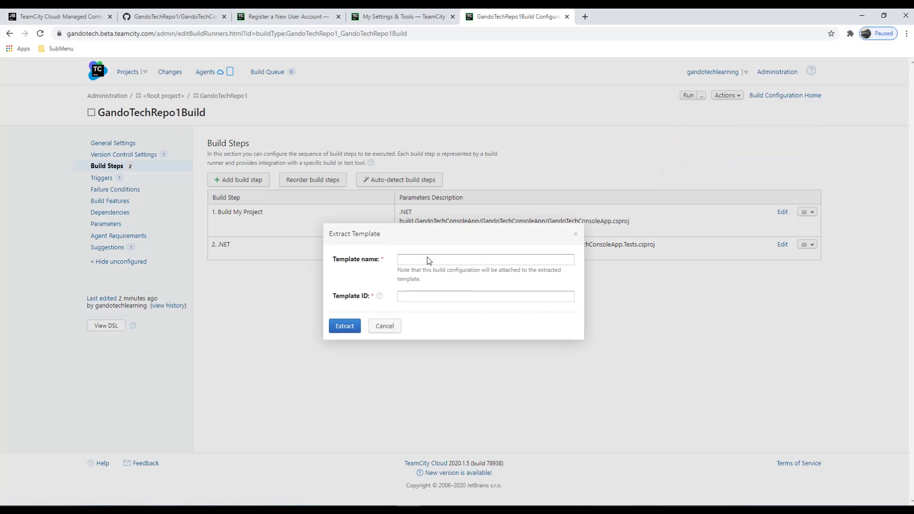
left_click(384, 329)
left_click(736, 96)
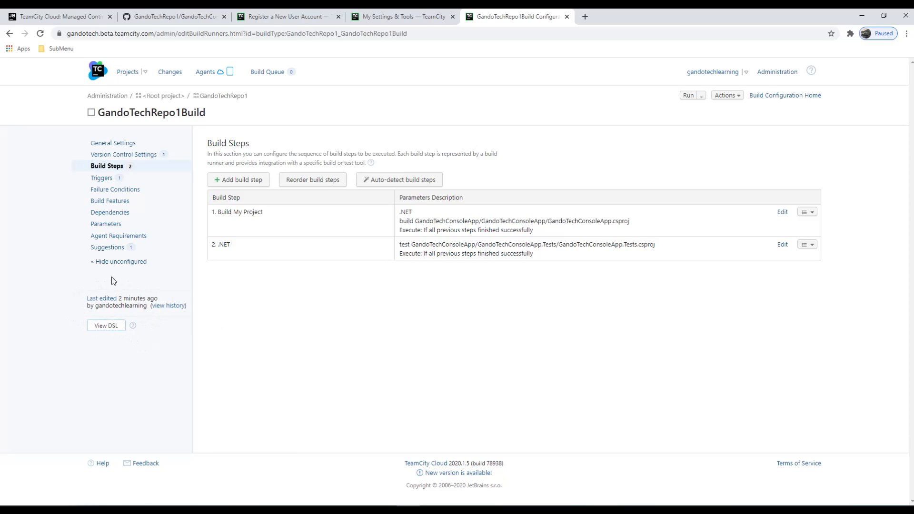
Step: Review the build configuration's edit history in a separate tab, inspect the settings difference of the latest change, and close both extra tabs
middle_click(162, 310)
left_click(600, 18)
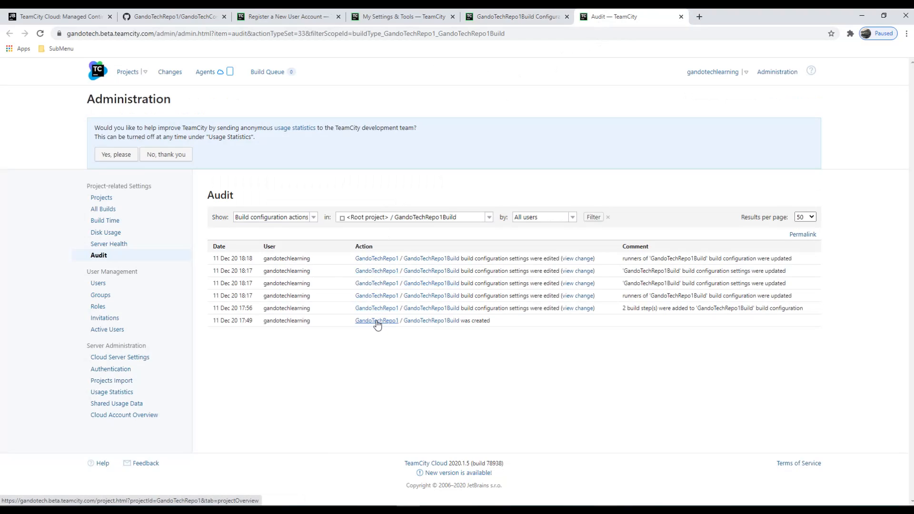
left_click_drag(222, 260, 271, 331)
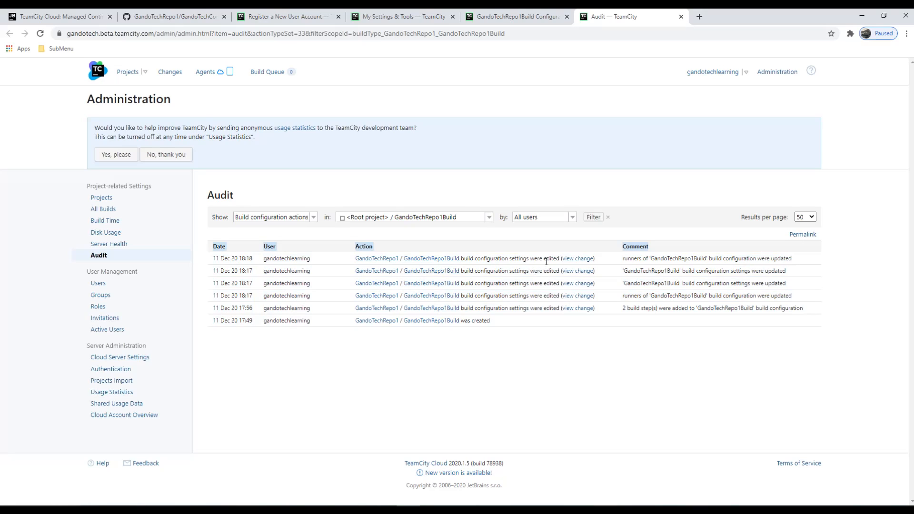
left_click(582, 260)
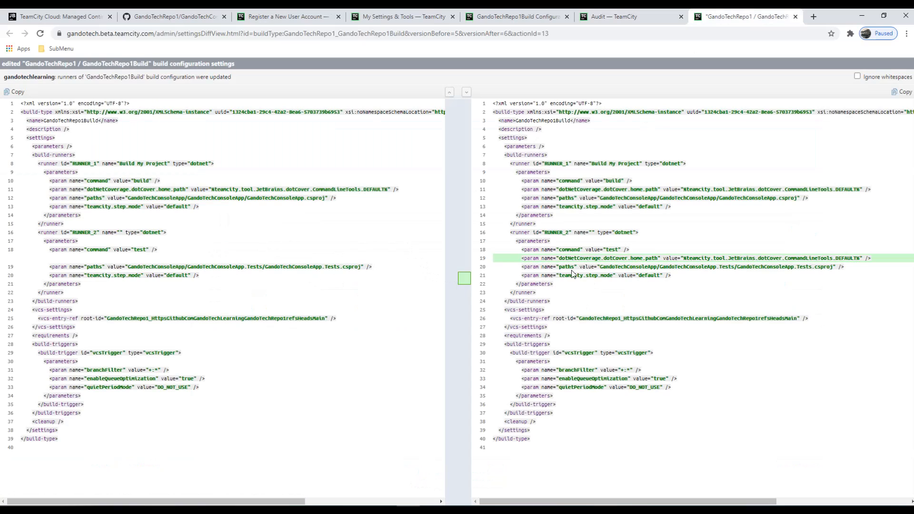
left_click_drag(553, 260, 814, 259)
middle_click(770, 16)
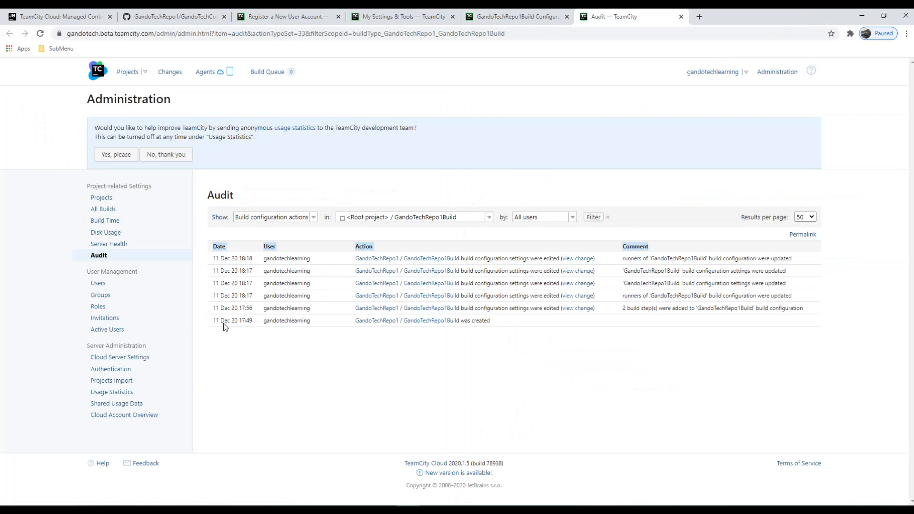
middle_click(625, 23)
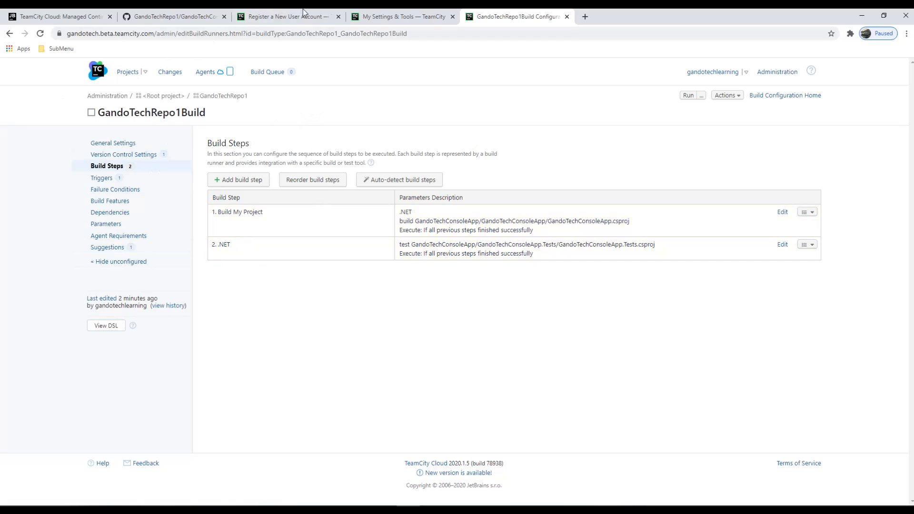
Step: Go to the projects overview, expand GandoTechRepo1 and open its GandoTechRepo1Build configuration
left_click(125, 75)
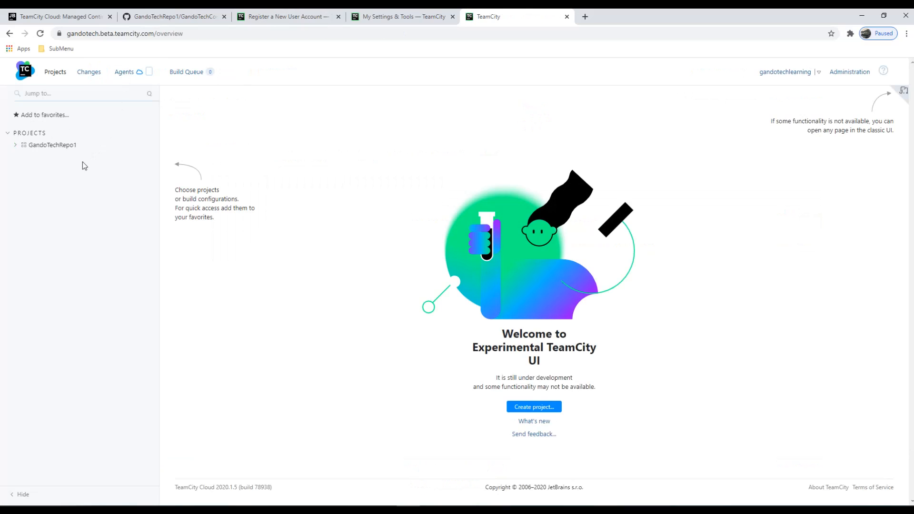
left_click(16, 145)
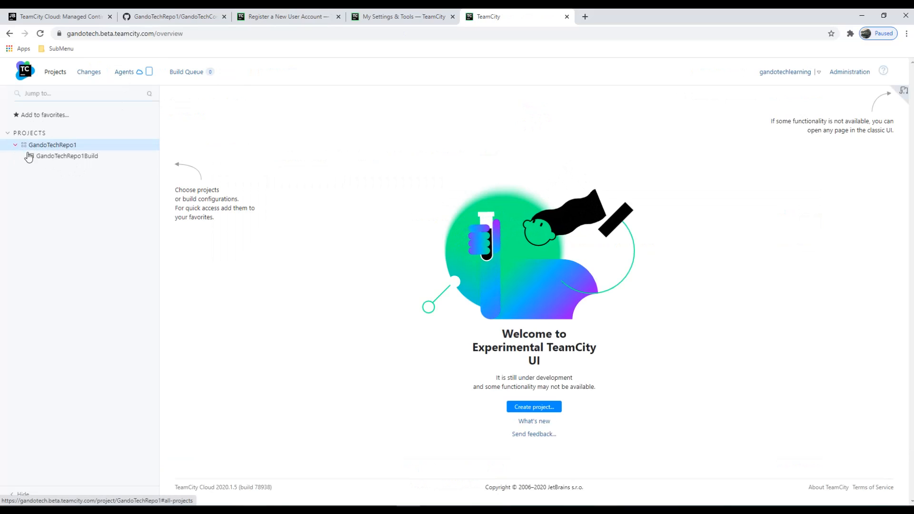
left_click(75, 157)
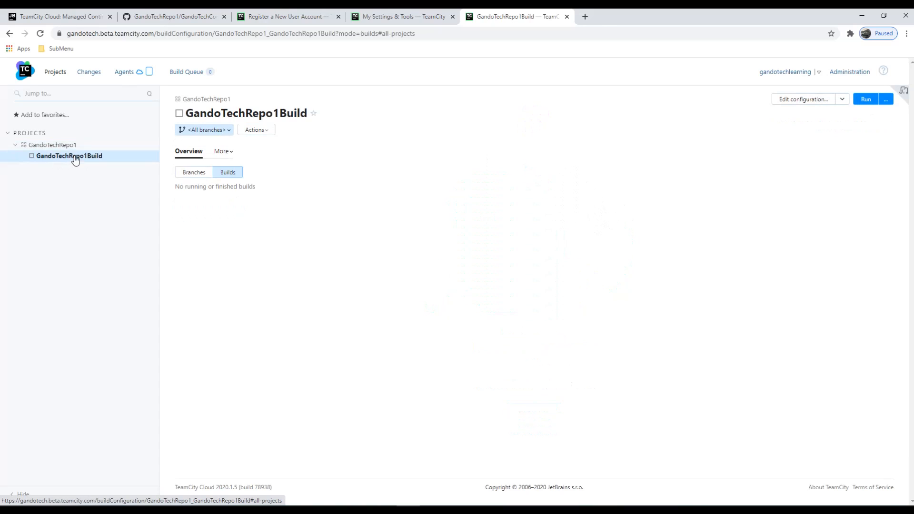
Step: Compare the branches offered for GandoTechRepo1Build with the branches of the GandoTechRepo1 repository on GitHub, and return to TeamCity
left_click(231, 130)
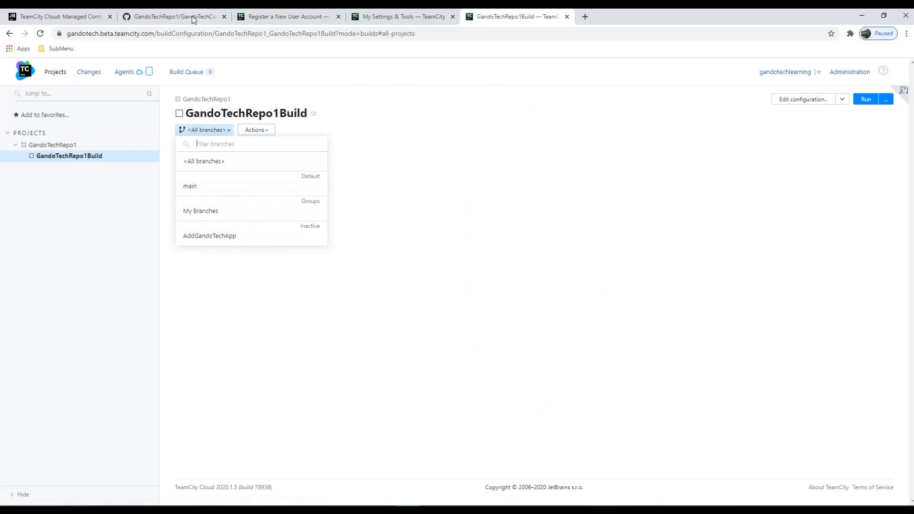
left_click(174, 17)
left_click(206, 261)
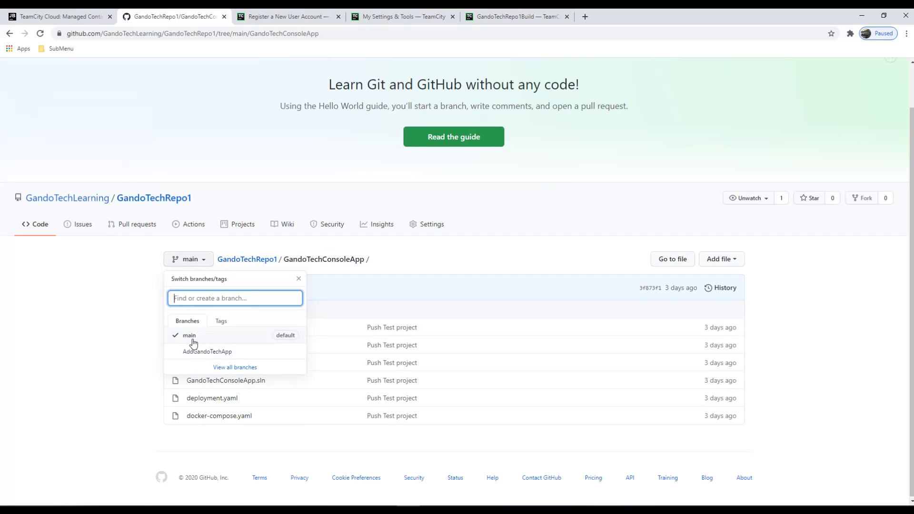
left_click(514, 17)
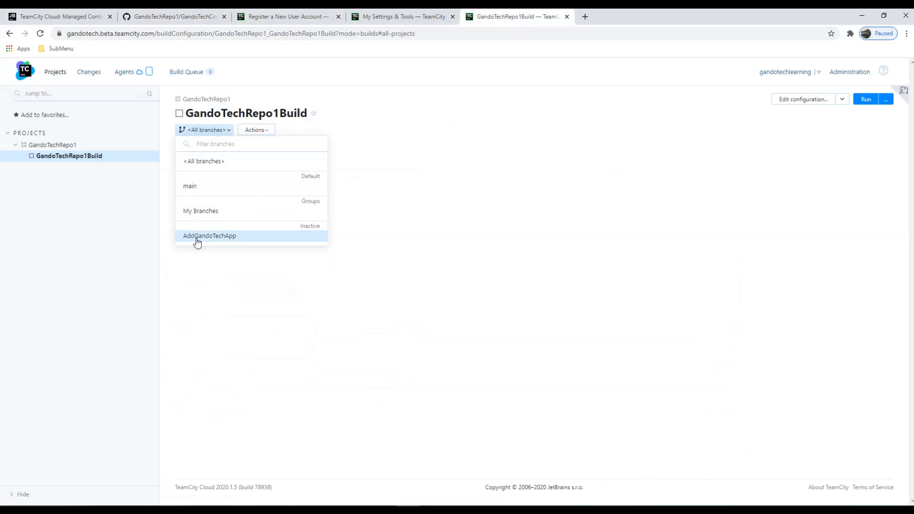
Step: View the builds of the main branch and of the AddGandoTechApp branch, and switch back to all branches
left_click(196, 190)
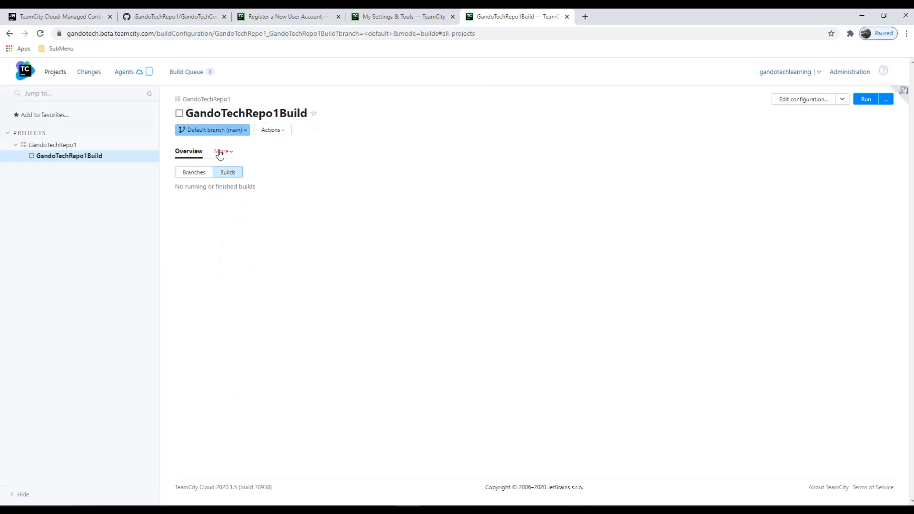
left_click(218, 131)
left_click(207, 238)
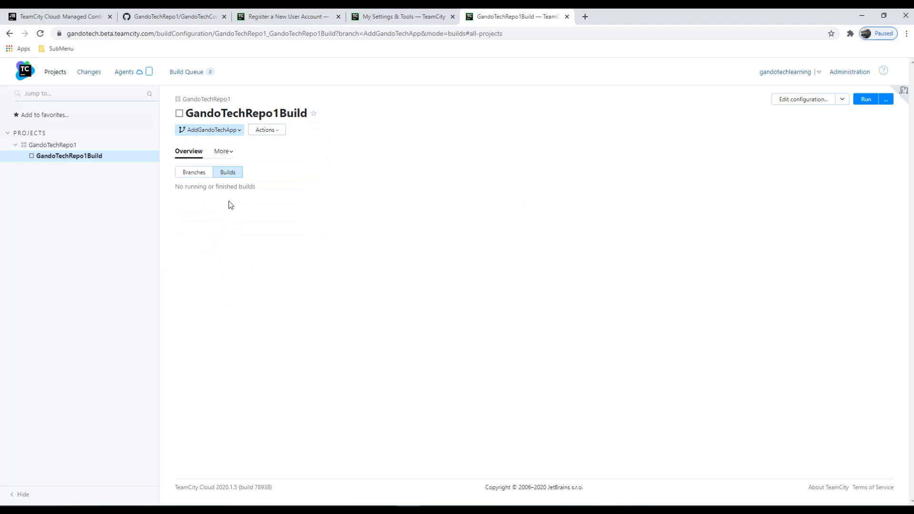
left_click(236, 130)
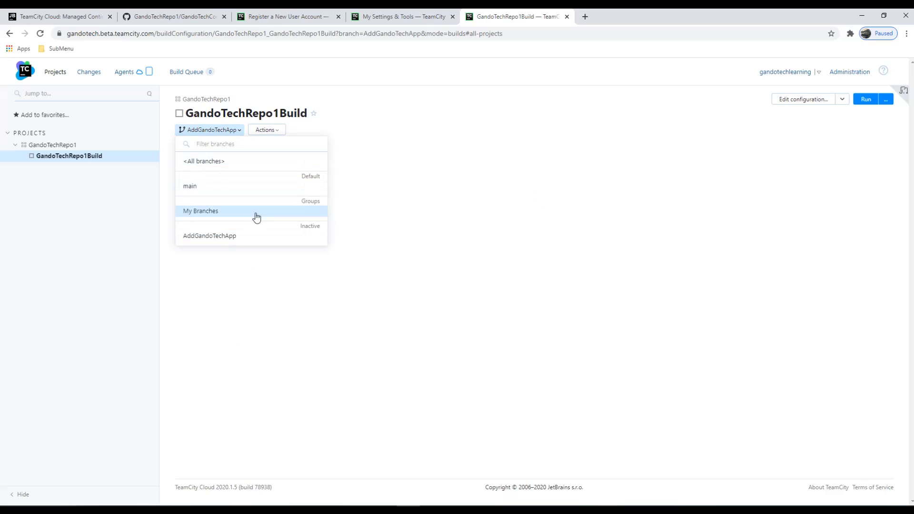
left_click(234, 161)
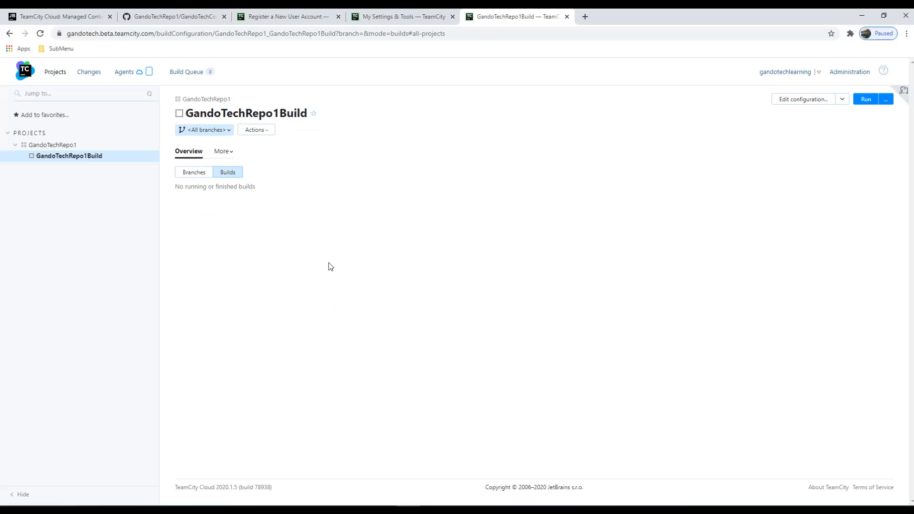
Step: Open the GandoTechRepo1Build configuration settings in a separate tab, look over the general settings and return to the build overview
right_click(806, 103)
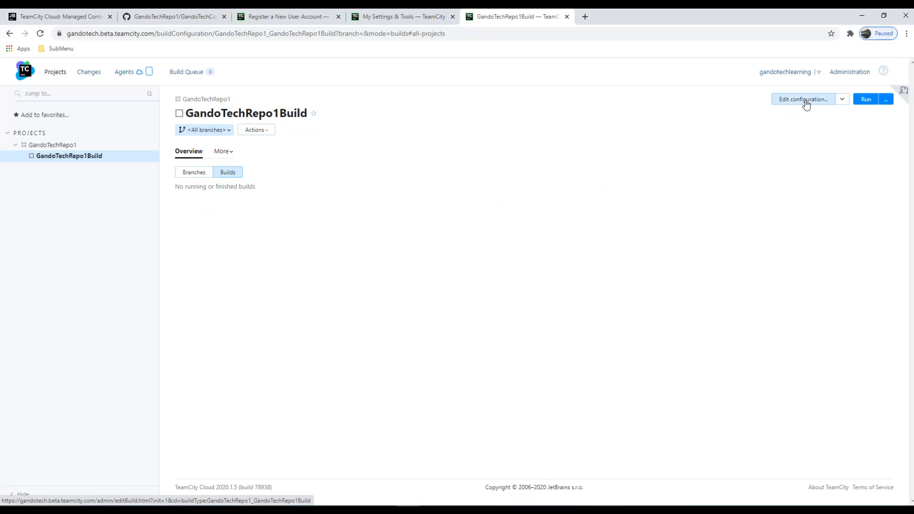
left_click(804, 110)
left_click(633, 17)
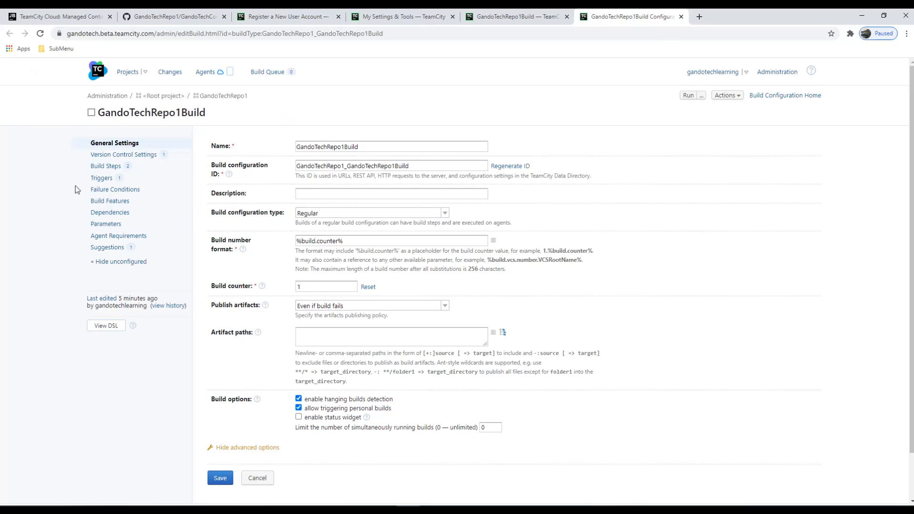
left_click(519, 17)
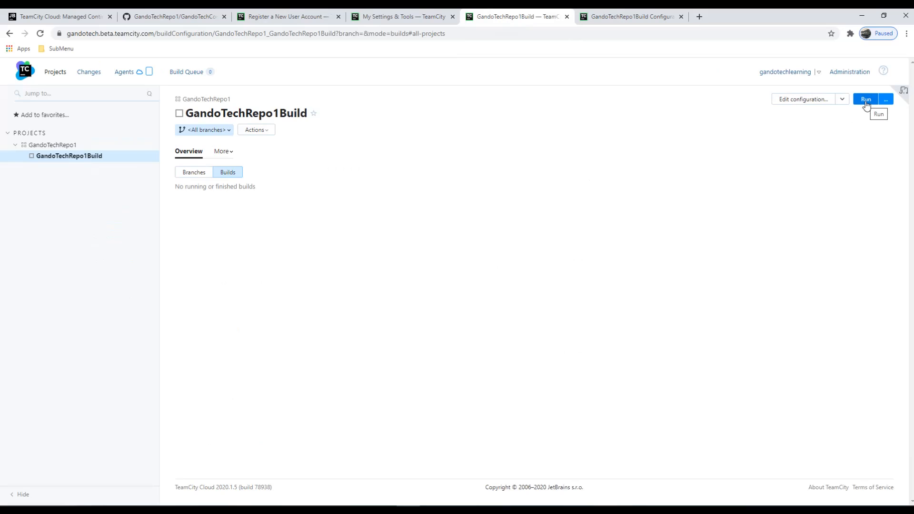
Step: Run GandoTechRepo1Build on the default main branch and view the build queue in a separate tab
left_click(225, 130)
left_click(208, 189)
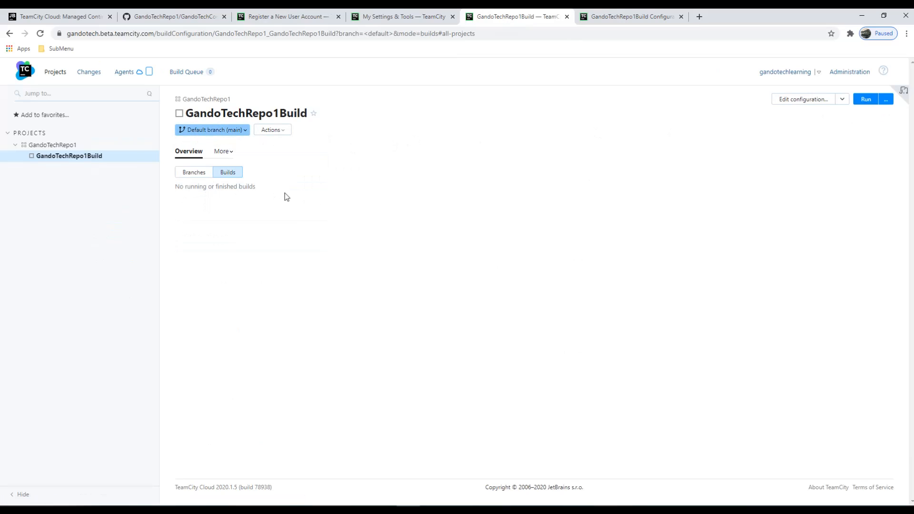
left_click(864, 101)
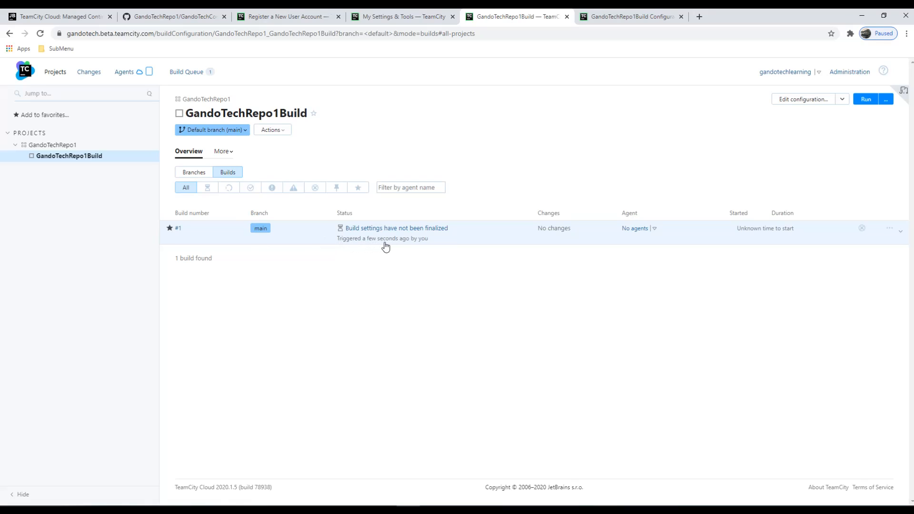
middle_click(186, 72)
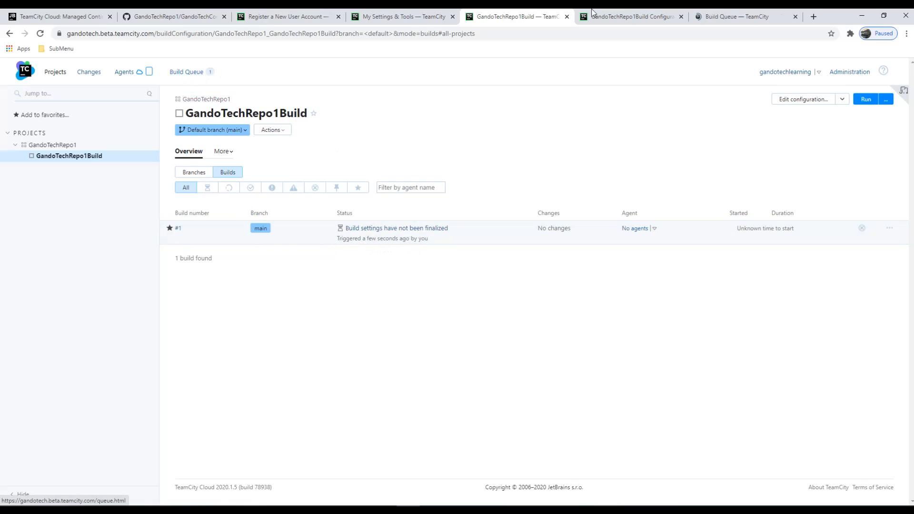
left_click(709, 17)
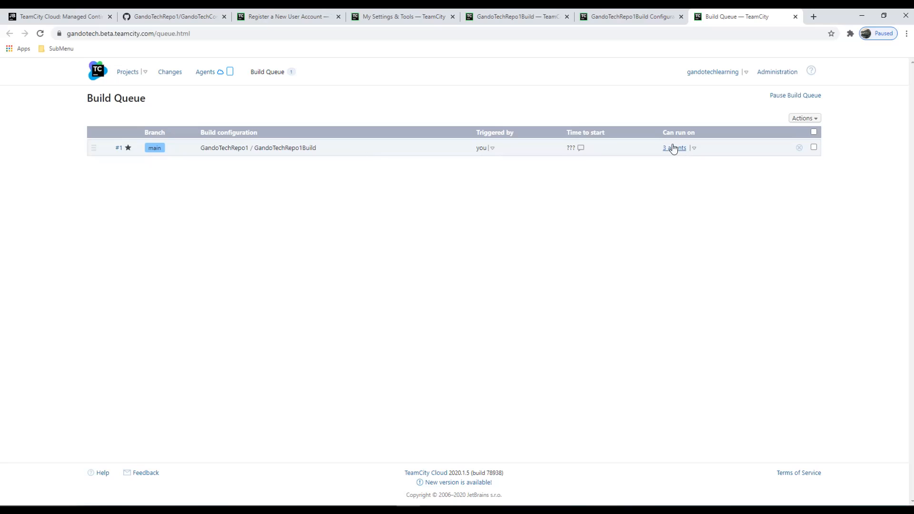
Step: Check the compatible agents and progress of the queued build, and open the running build #1 from the GandoTechRepo1Build overview
left_click(695, 149)
left_click(626, 11)
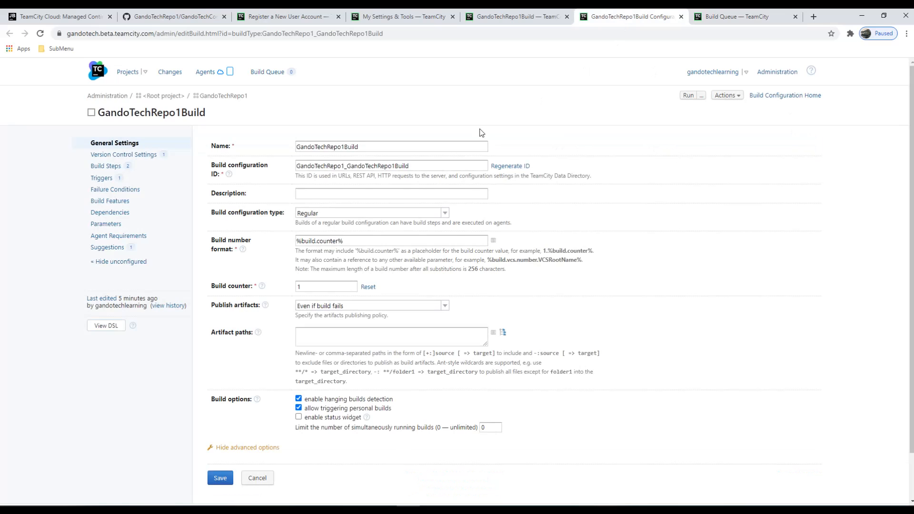
left_click(700, 11)
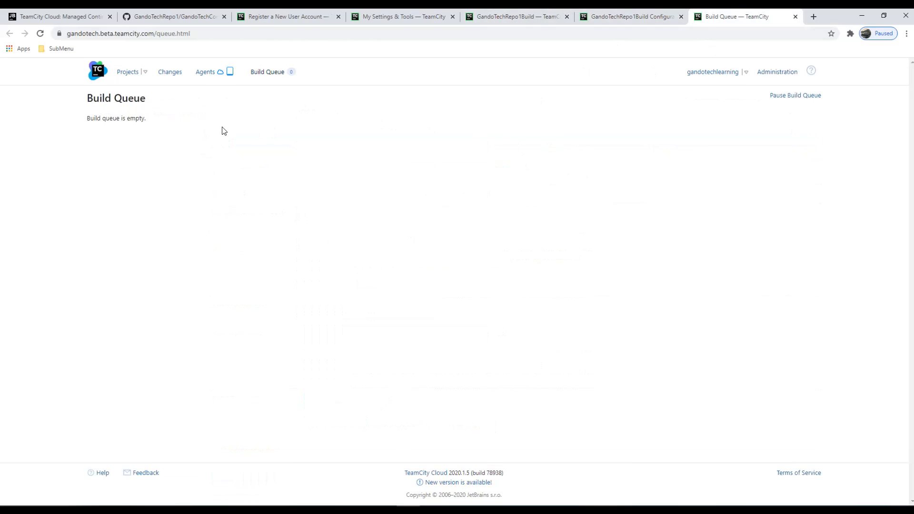
left_click(514, 17)
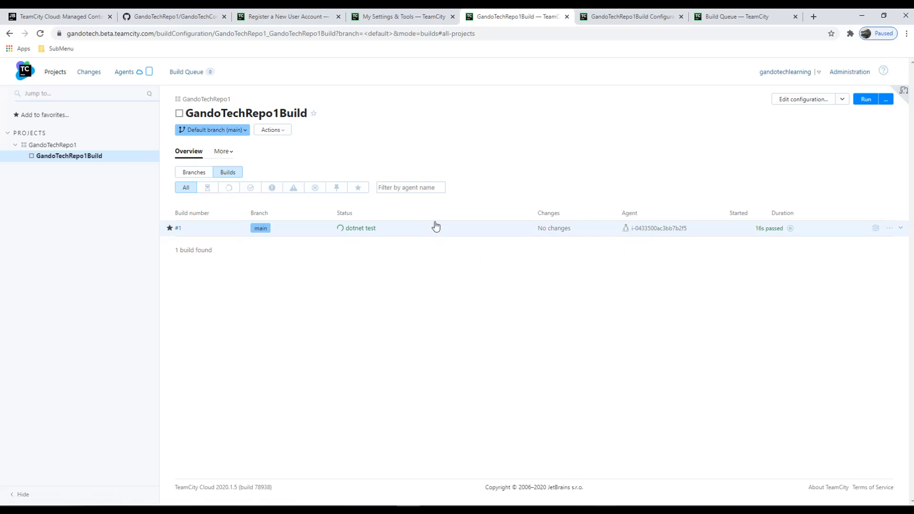
mouse_move(759, 235)
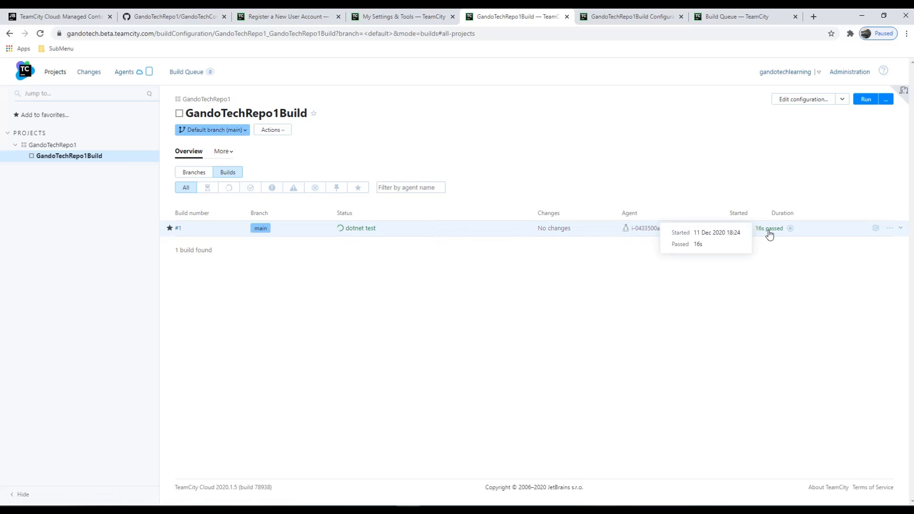
left_click(360, 230)
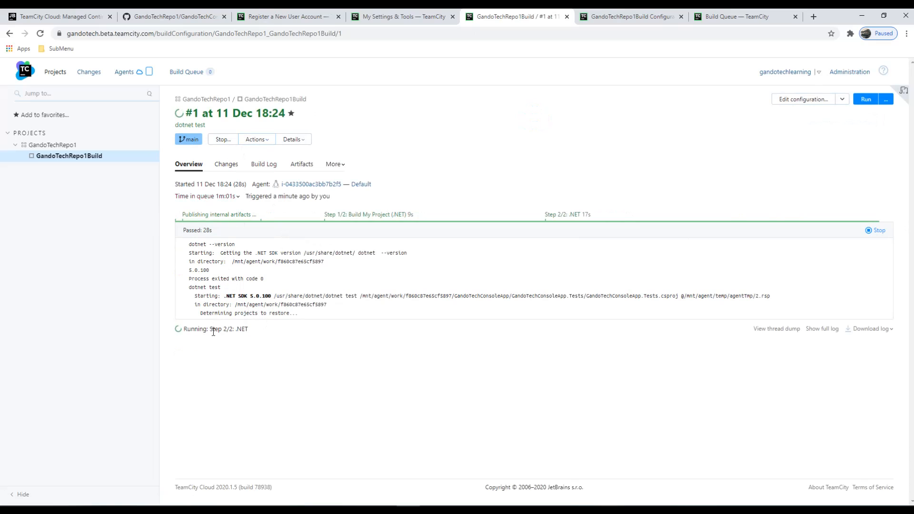
Step: Examine build #1's log from collecting changes and source checkout through the result of step 1/2, Build My Project (.NET)
left_click(260, 166)
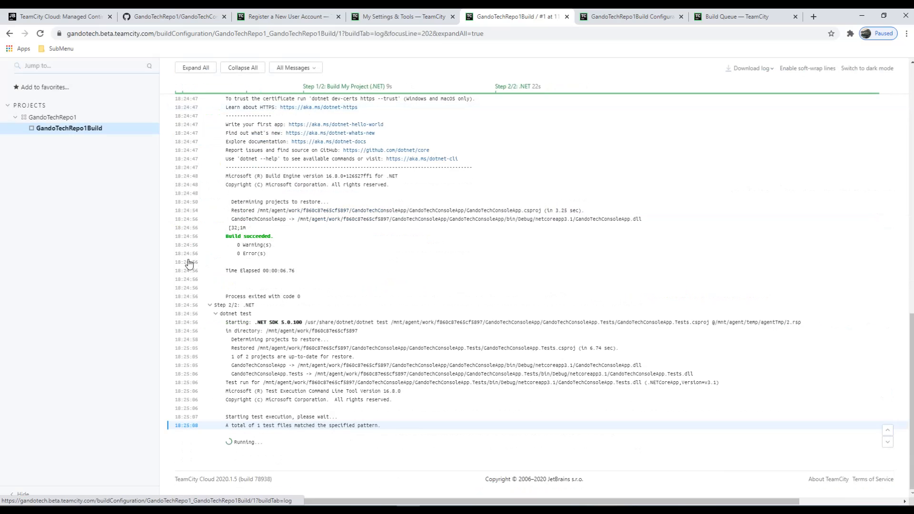
scroll(277, 285, "up", 13)
scroll(271, 297, "down", 2)
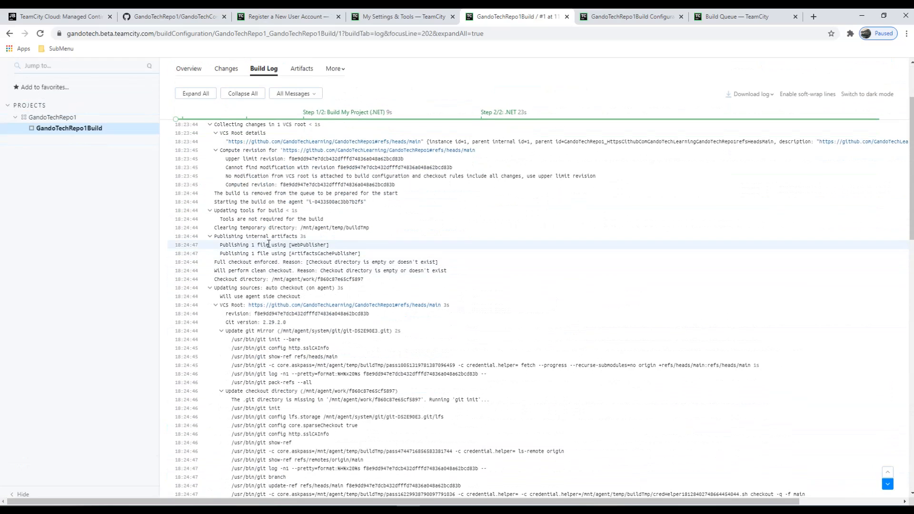
scroll(252, 234, "down", 1)
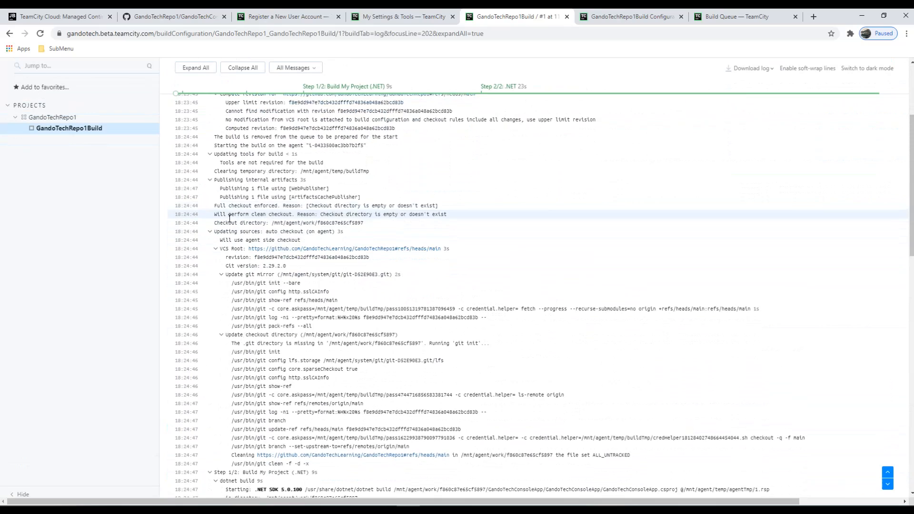
scroll(245, 257, "up", 6)
scroll(240, 260, "up", 3)
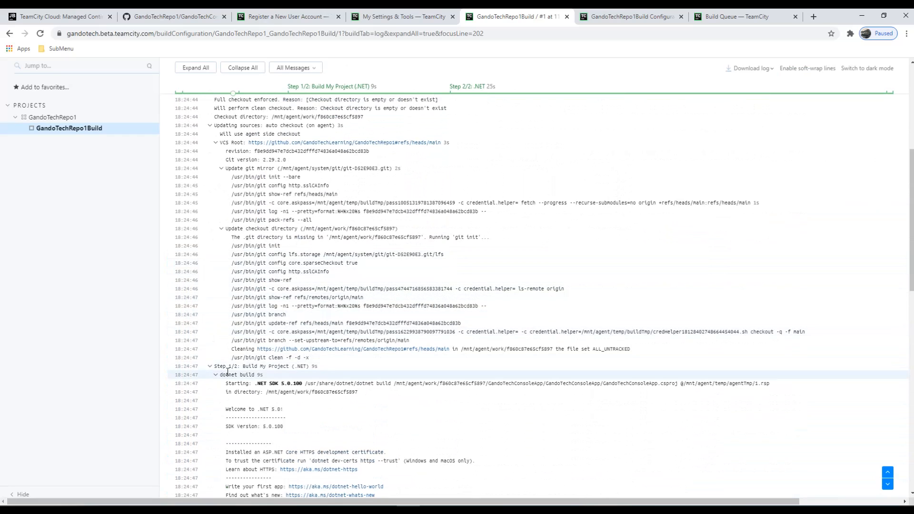
scroll(226, 374, "down", 1)
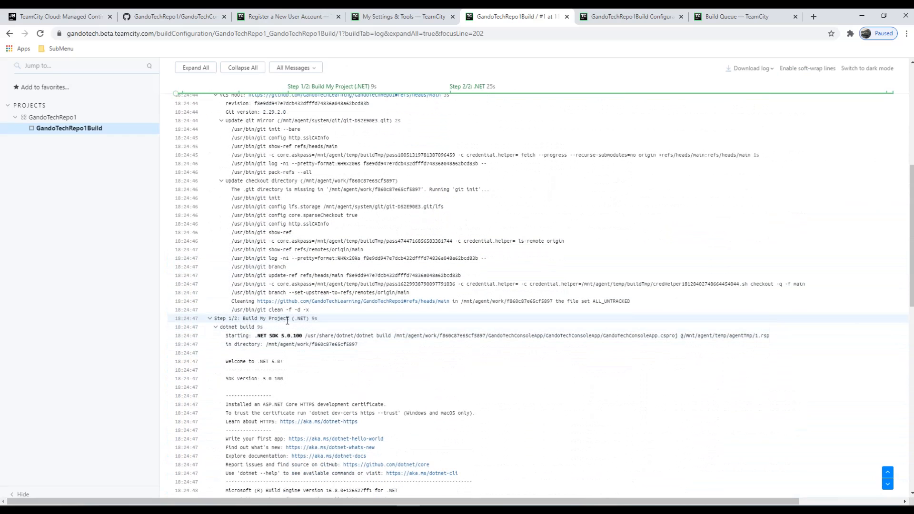
scroll(272, 318, "down", 2)
scroll(257, 316, "down", 1)
left_click_drag(228, 407, 277, 408)
scroll(278, 408, "down", 1)
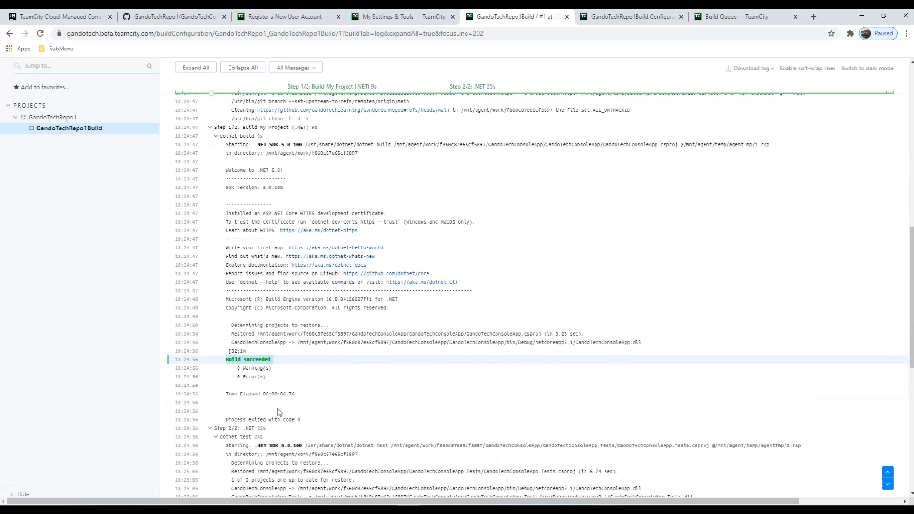
Step: Examine the output of step 2/2 (.NET) in the build log, including its build result and the individual ProcessTests results
scroll(279, 410, "down", 2)
scroll(279, 412, "down", 1)
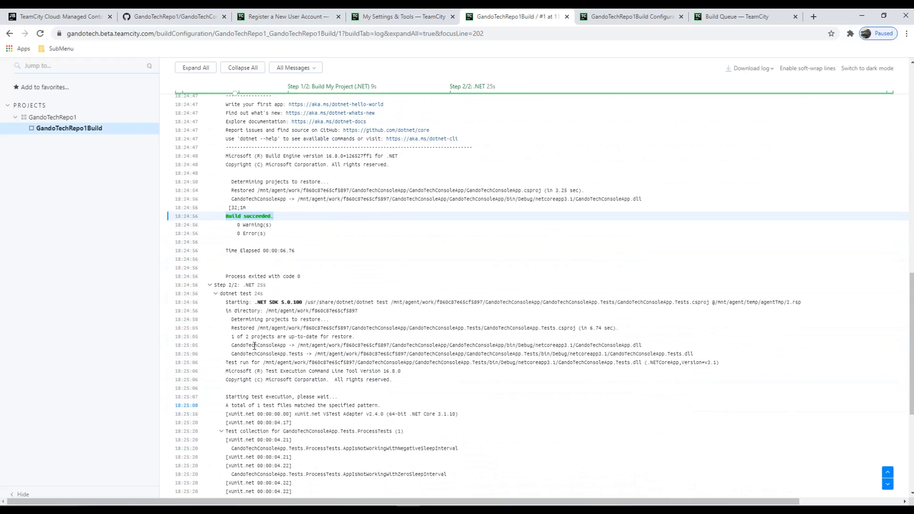
left_click_drag(216, 285, 252, 285)
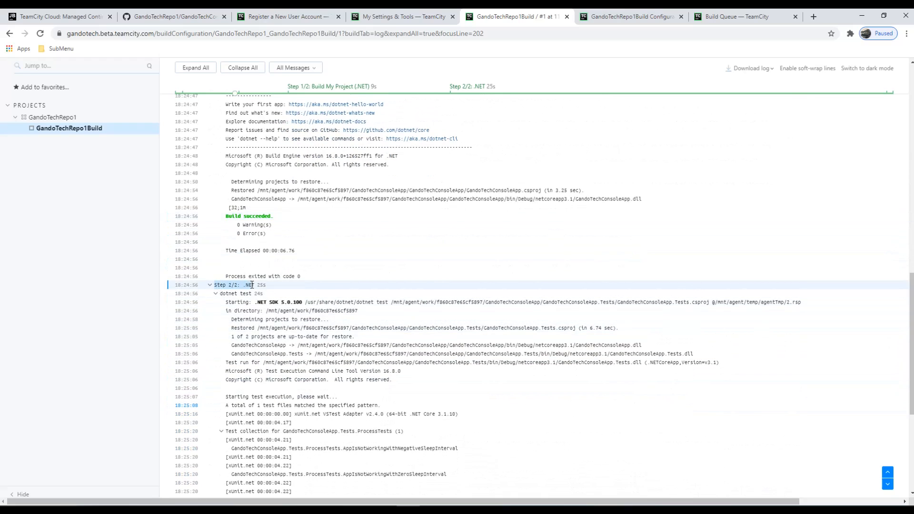
left_click(250, 289)
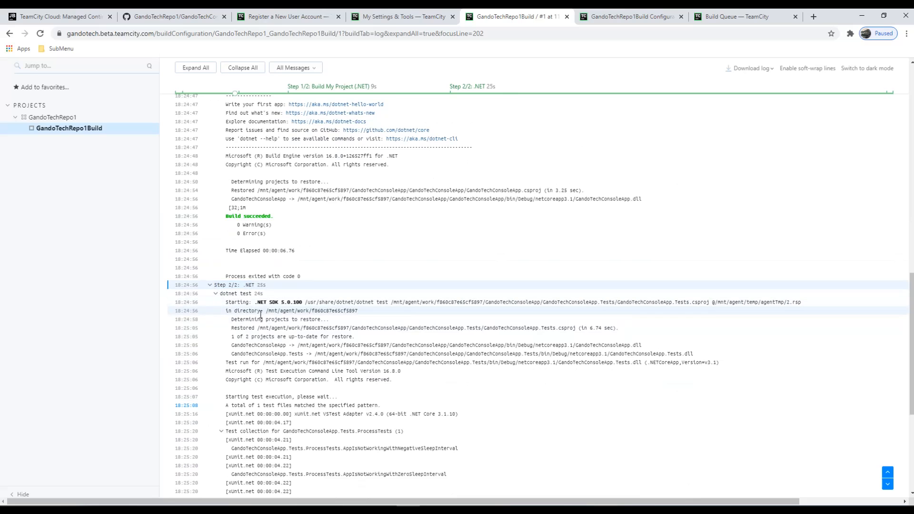
scroll(253, 331, "down", 2)
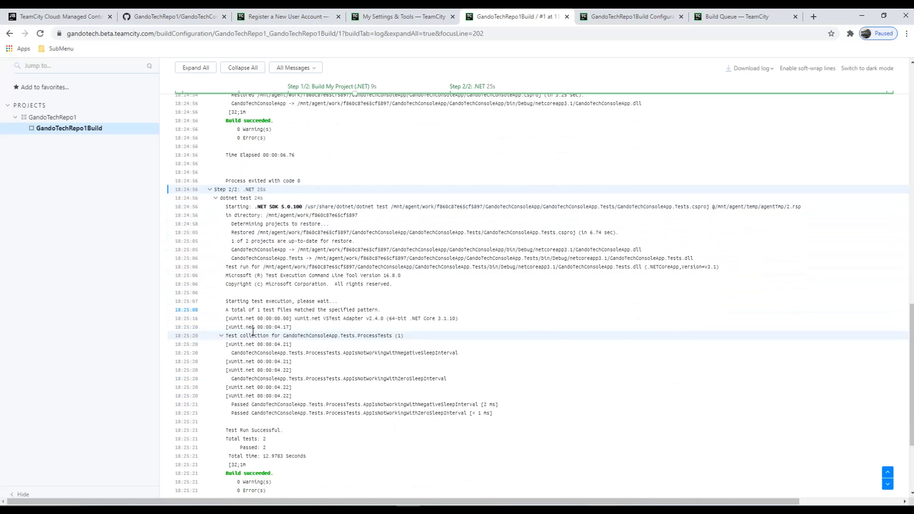
scroll(253, 332, "down", 1)
left_click(247, 424)
scroll(326, 346, "down", 1)
scroll(326, 345, "down", 1)
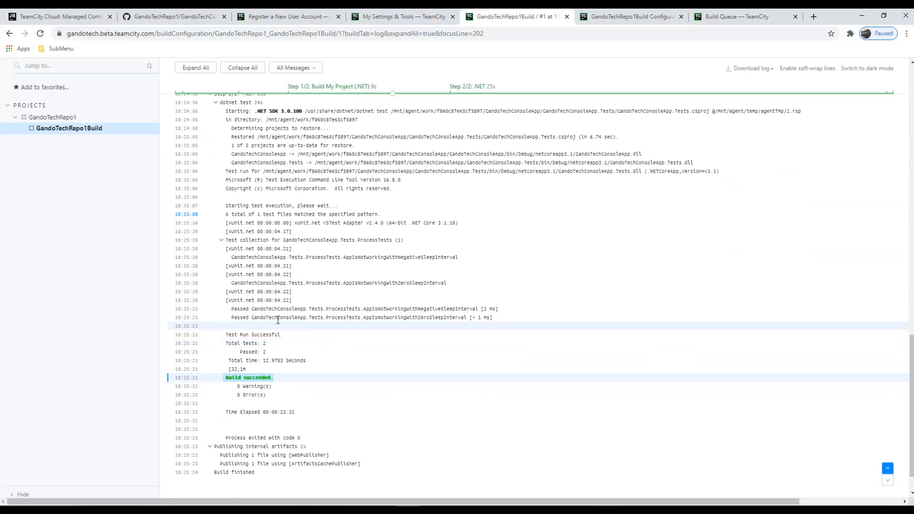
left_click(239, 307)
left_click_drag(232, 309, 500, 309)
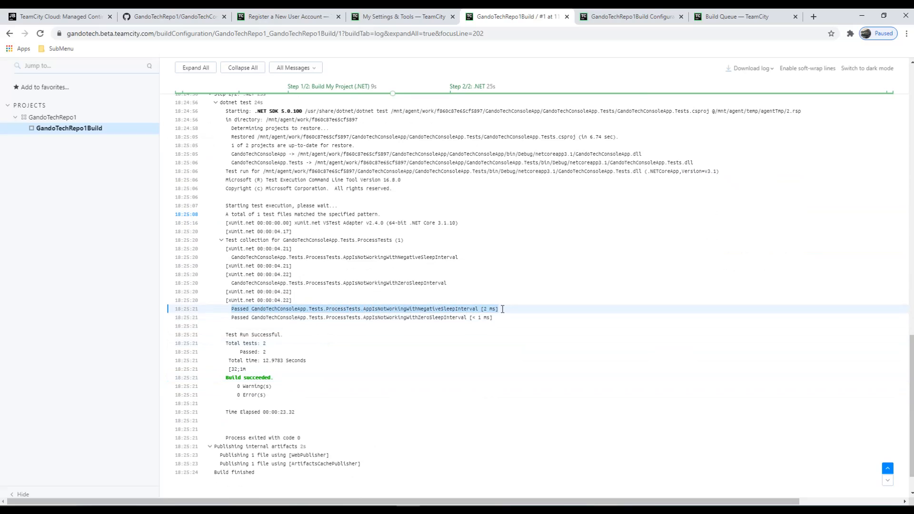
left_click_drag(231, 318, 357, 316)
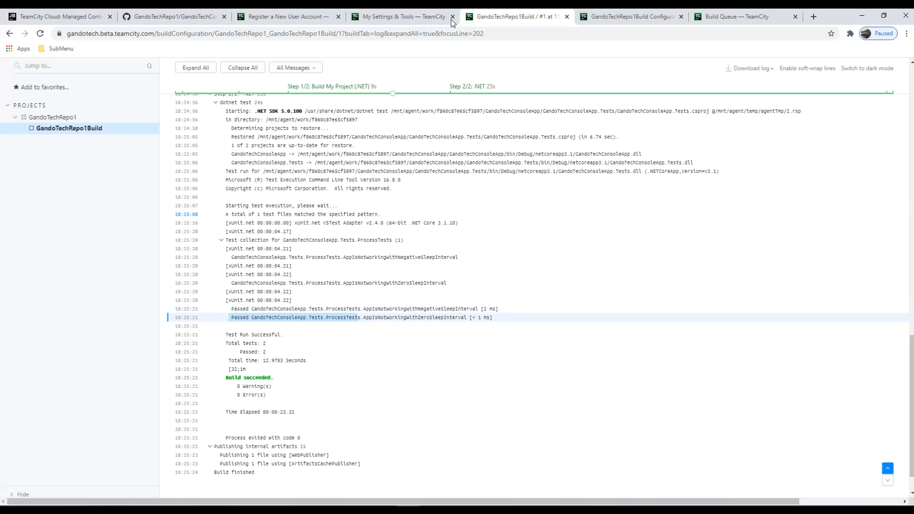
Step: Open ProcessTests.cs from the GandoTechConsoleApp.Tests folder on GitHub and review its test methods
left_click(162, 16)
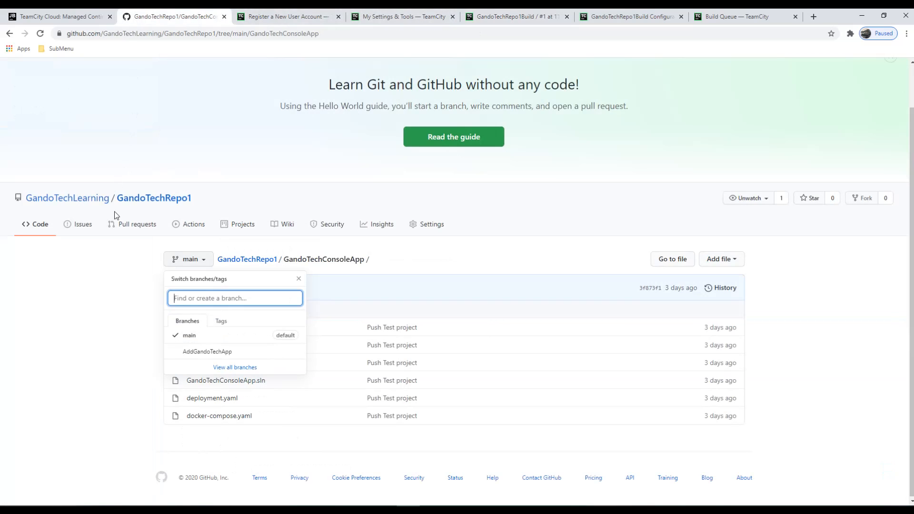
left_click(138, 201)
left_click(223, 328)
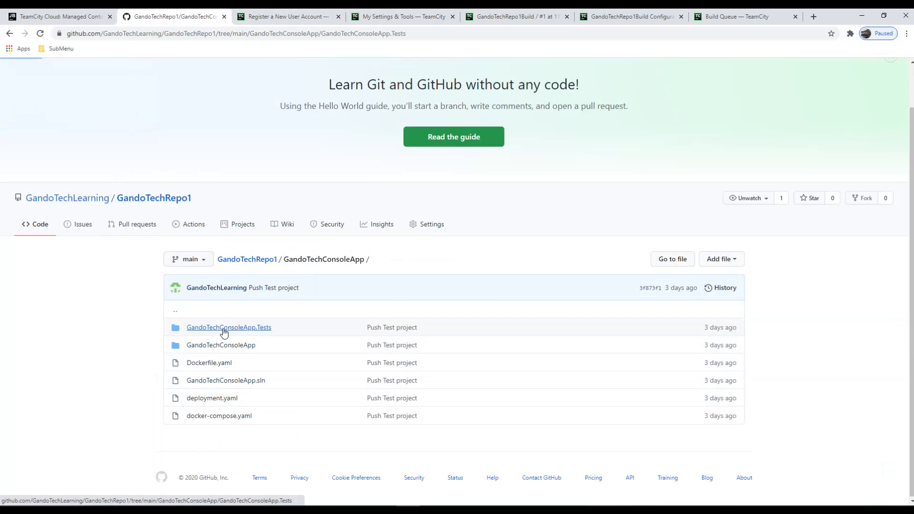
left_click(204, 395)
scroll(160, 386, "down", 4)
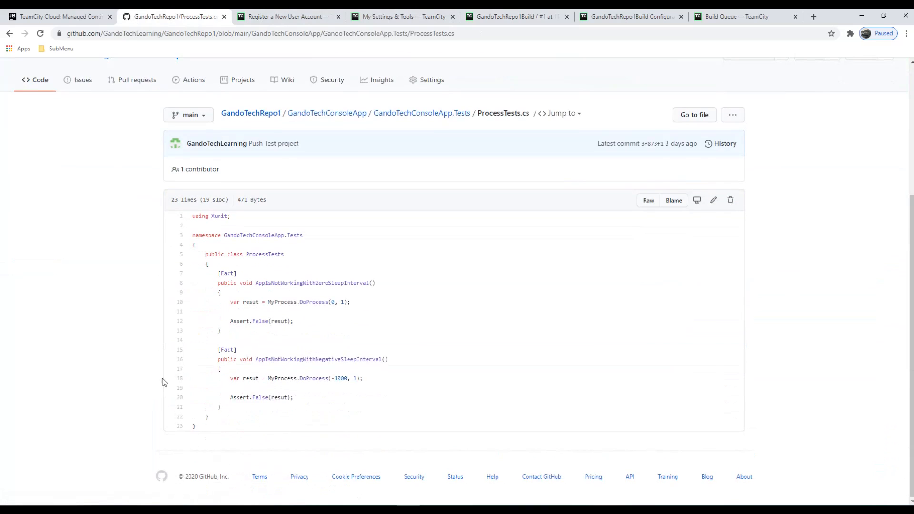
left_click_drag(218, 282, 402, 400)
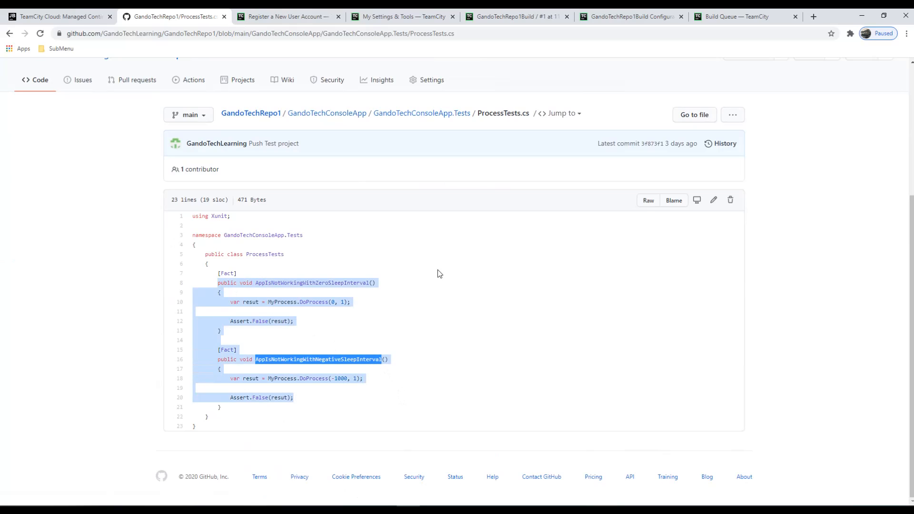
Step: Return to the TeamCity build log and compare its zero and negative sleep interval test results with the methods in ProcessTests.cs
left_click(519, 16)
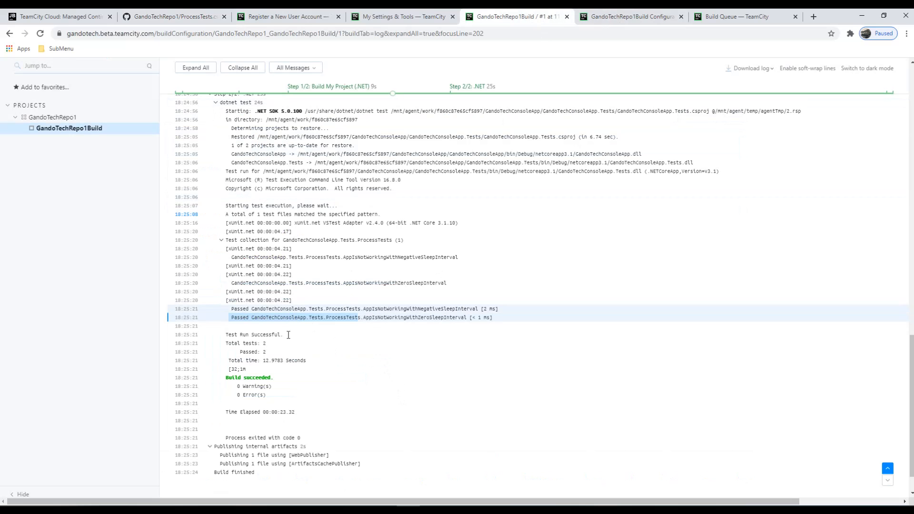
left_click_drag(232, 309, 250, 319)
double_click(241, 309)
double_click(241, 317)
left_click_drag(225, 378, 287, 379)
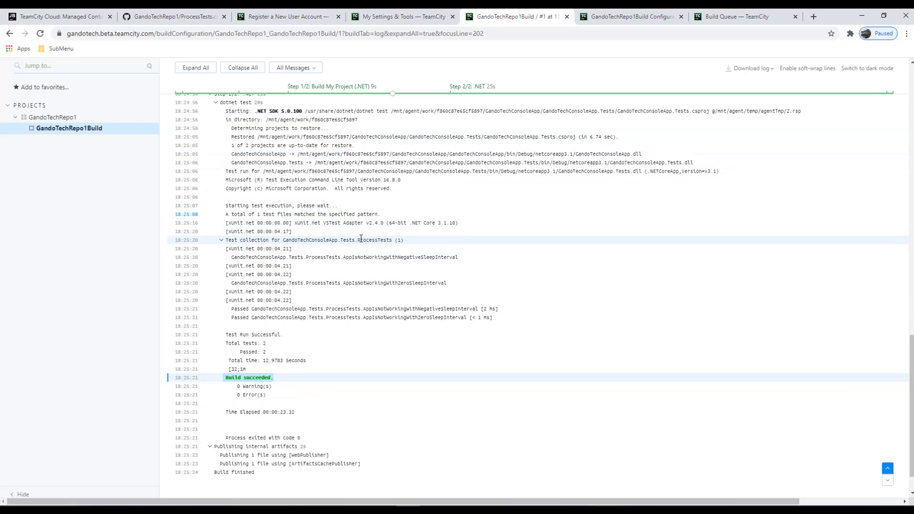
left_click_drag(325, 318, 419, 320)
left_click(347, 318)
left_click_drag(364, 319, 471, 322)
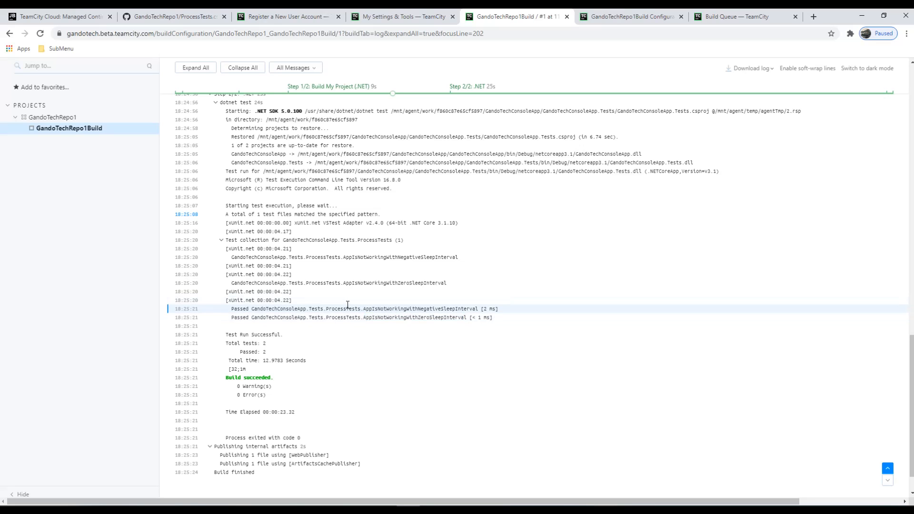
Step: Show the hidden artifacts of build #1 and expand the logs, properties and settings folders
scroll(362, 305, "up", 20)
scroll(349, 305, "up", 1)
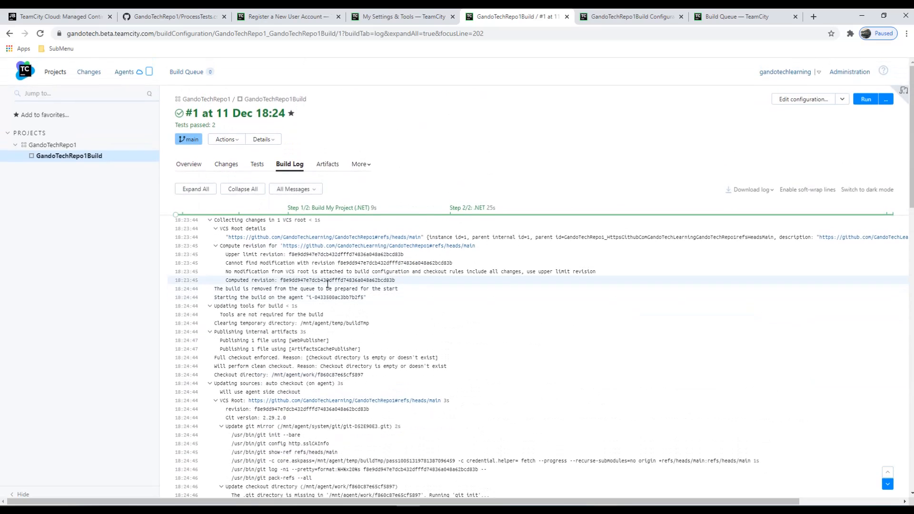
left_click(327, 164)
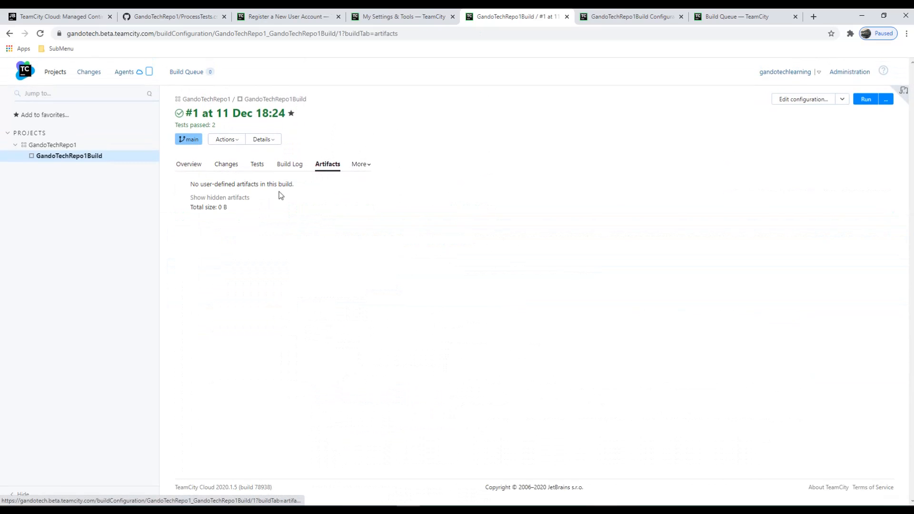
left_click(242, 200)
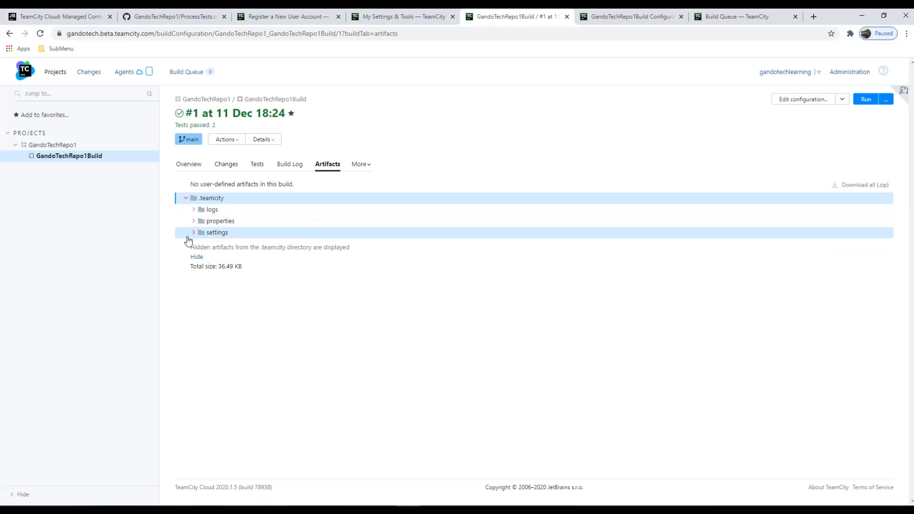
left_click(193, 211)
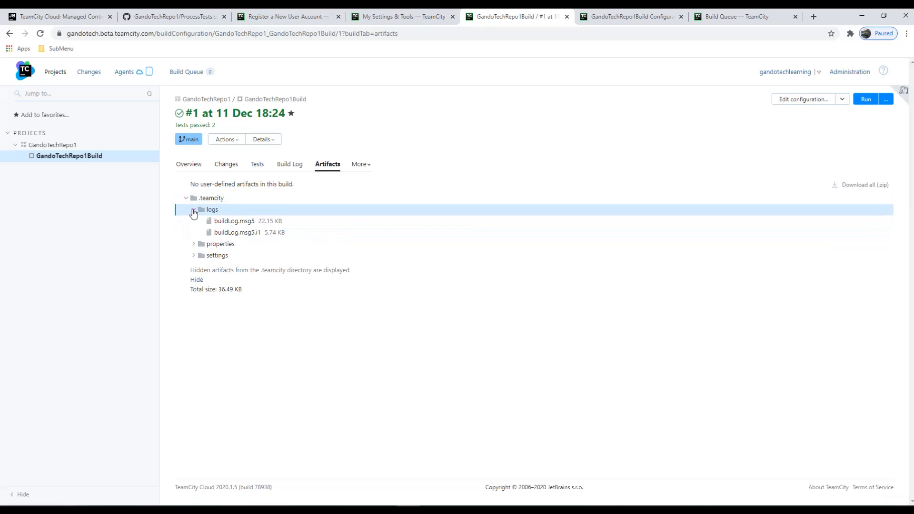
left_click(194, 243)
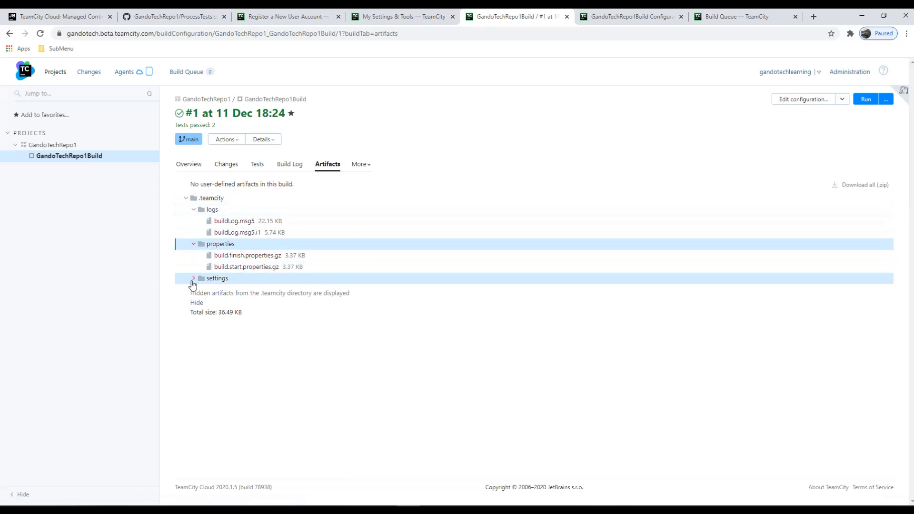
left_click(193, 280)
Step: Open the parameters of build #1 and examine the configuration parameters used on the agent, including the build and VCS numbers
left_click(361, 166)
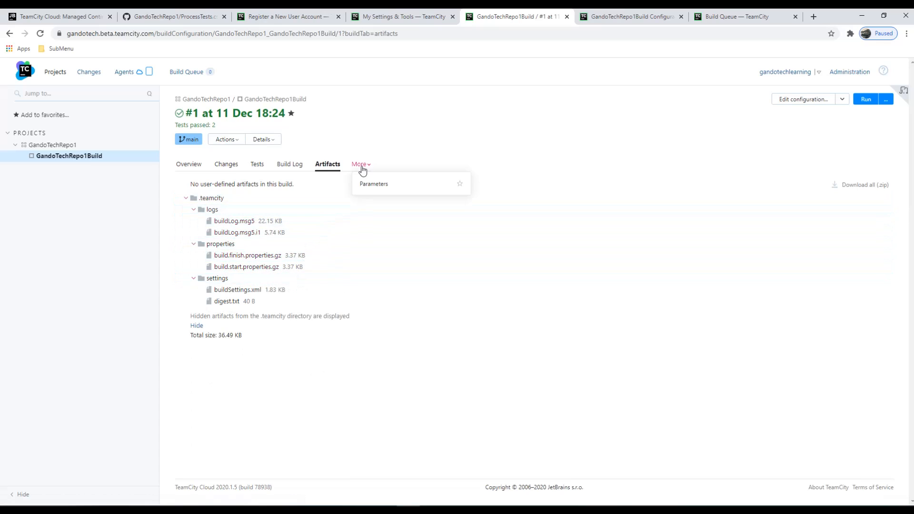
left_click(365, 183)
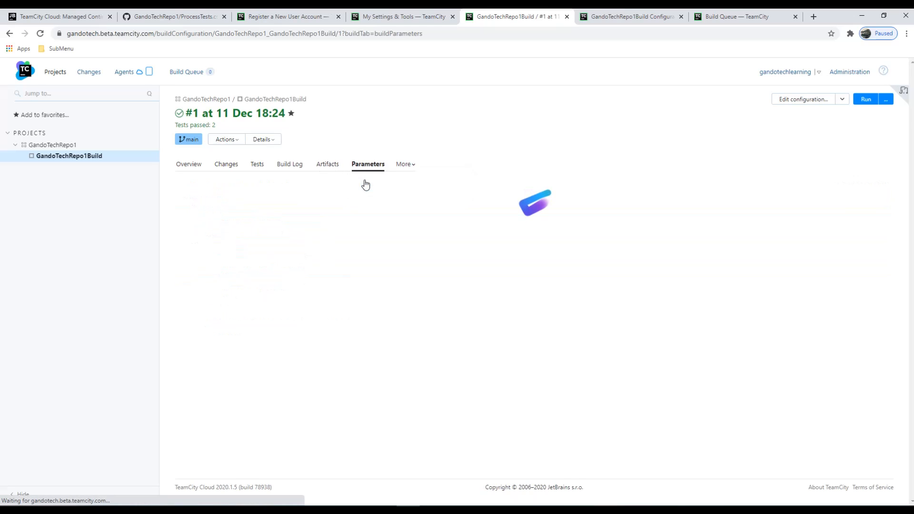
scroll(260, 291, "down", 1)
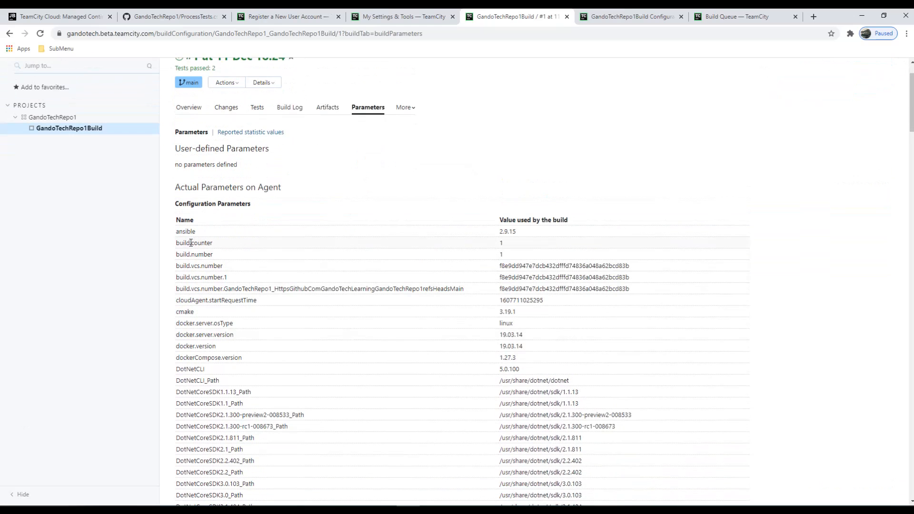
scroll(189, 312, "down", 2)
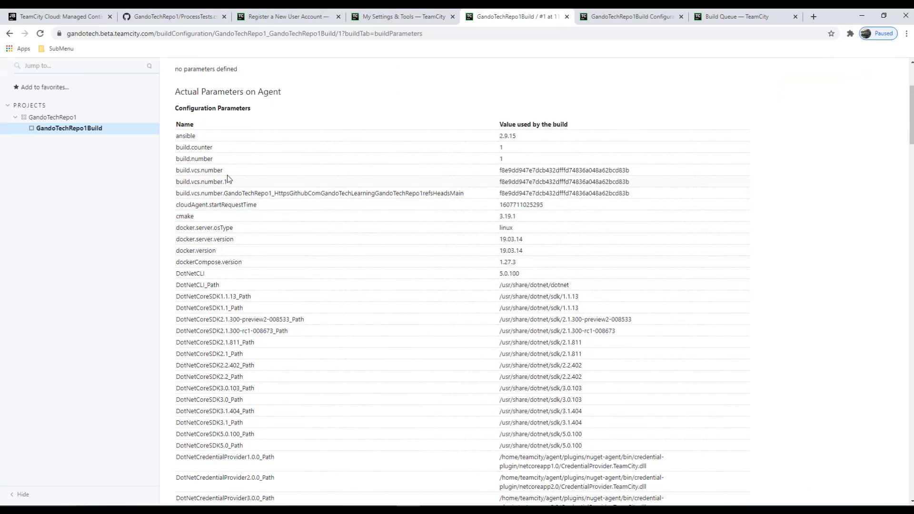
mouse_move(215, 151)
left_mouse_down()
mouse_move(174, 150)
mouse_move(233, 149)
left_mouse_up()
left_click_drag(177, 157, 245, 175)
left_click(181, 173)
scroll(249, 191, "down", 2)
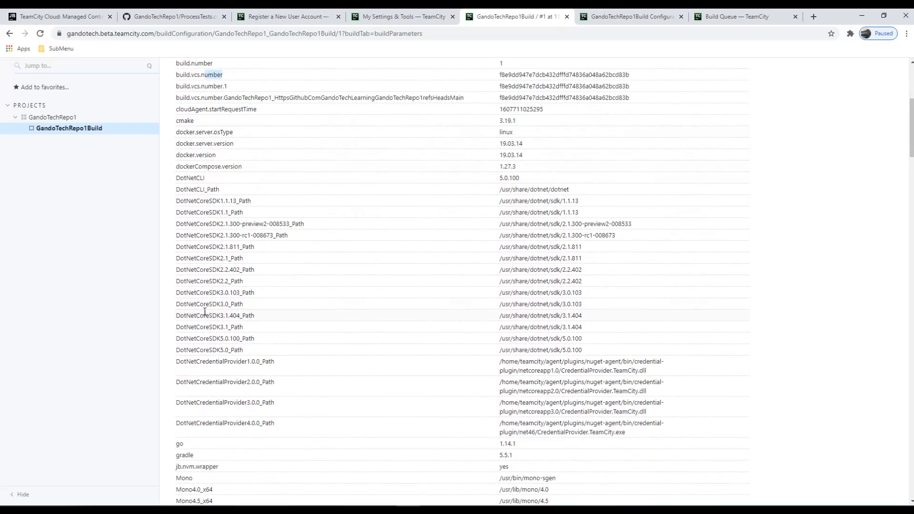
Step: Examine the remaining configuration parameters of build #1, including the agent JVM version and the VCS root settings
scroll(205, 311, "down", 14)
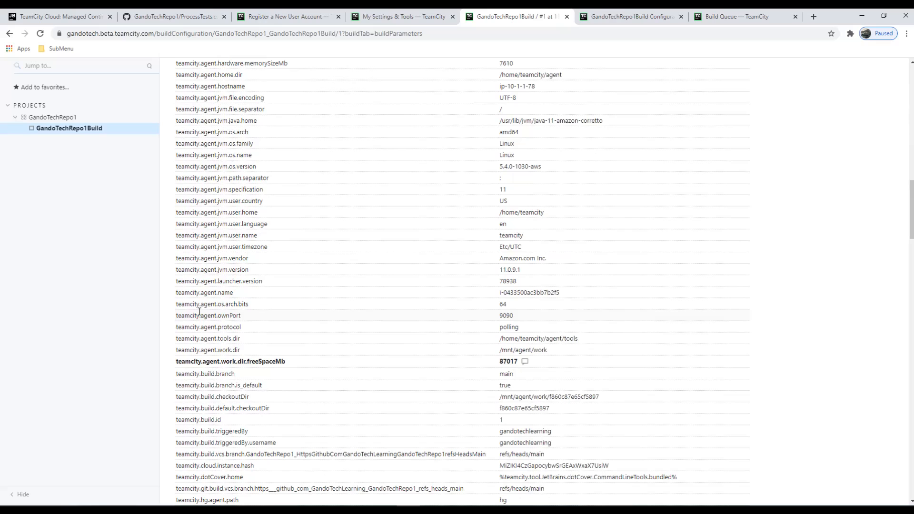
left_click_drag(182, 271, 266, 277)
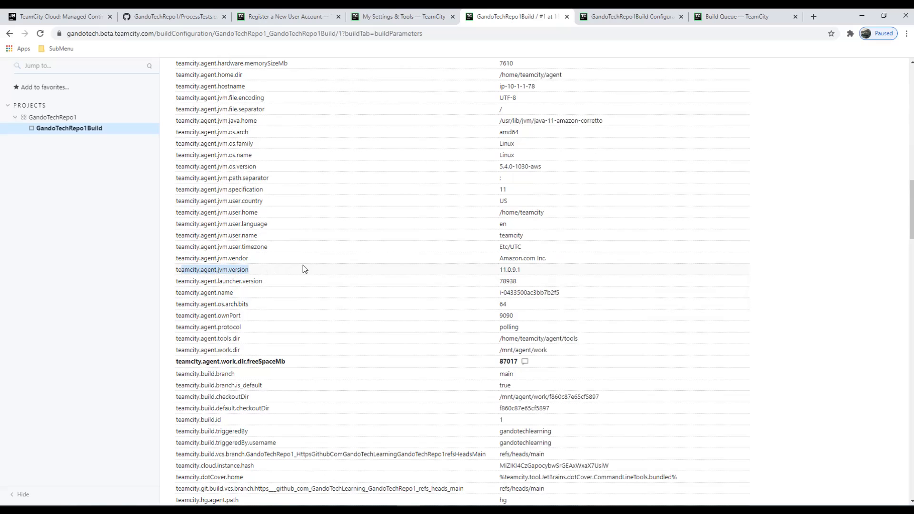
scroll(295, 271, "up", 1)
scroll(283, 276, "down", 4)
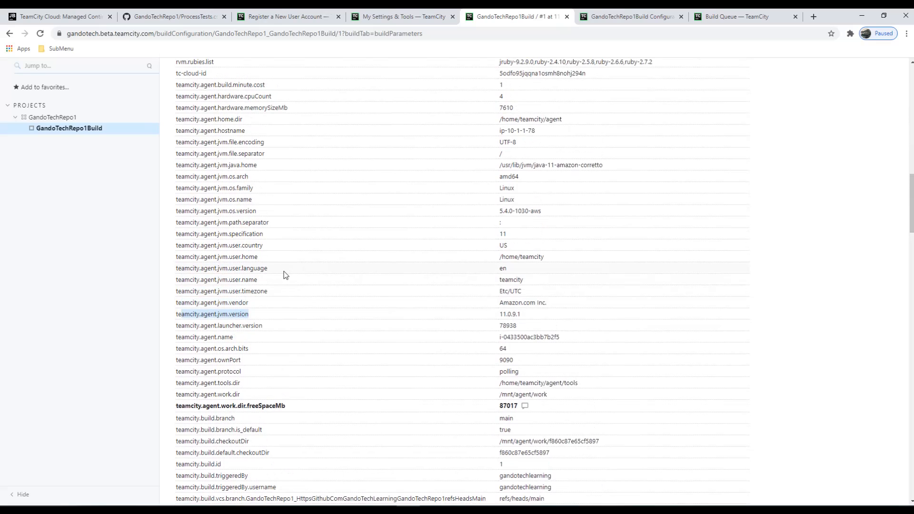
scroll(257, 297, "down", 2)
scroll(257, 298, "down", 16)
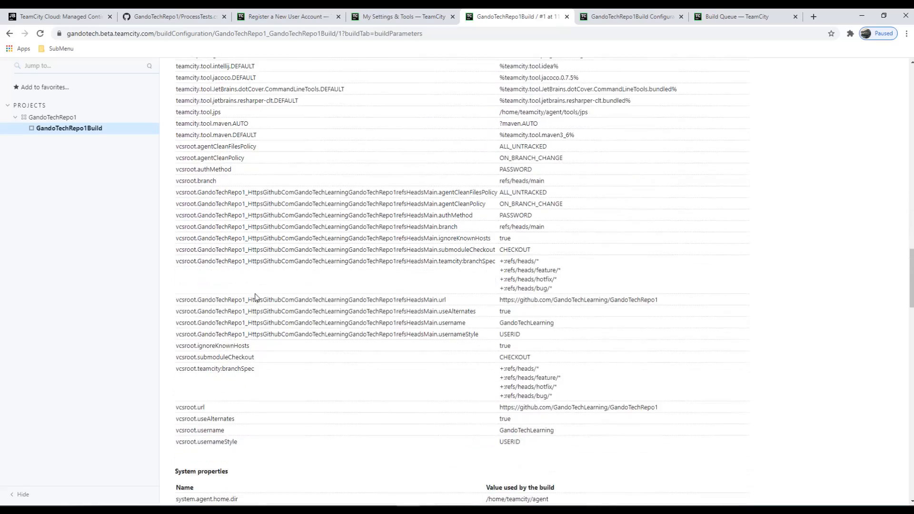
scroll(257, 297, "up", 20)
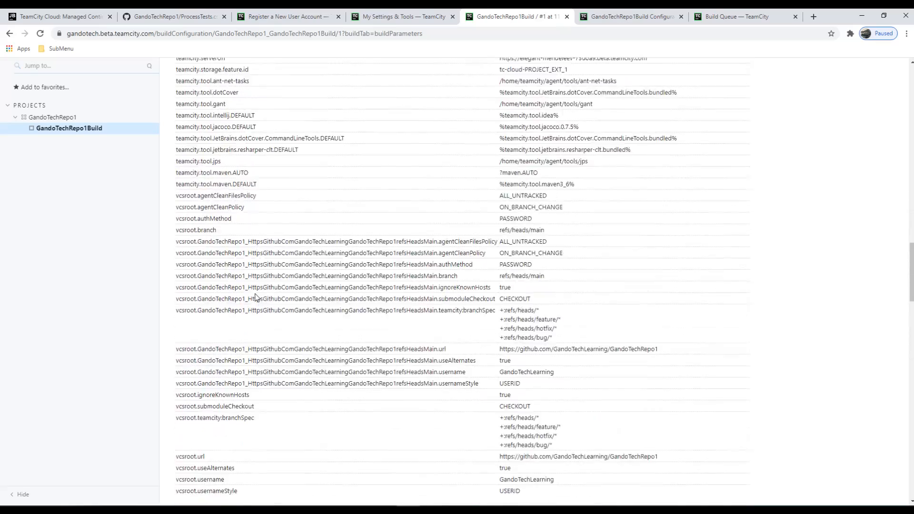
scroll(257, 298, "up", 9)
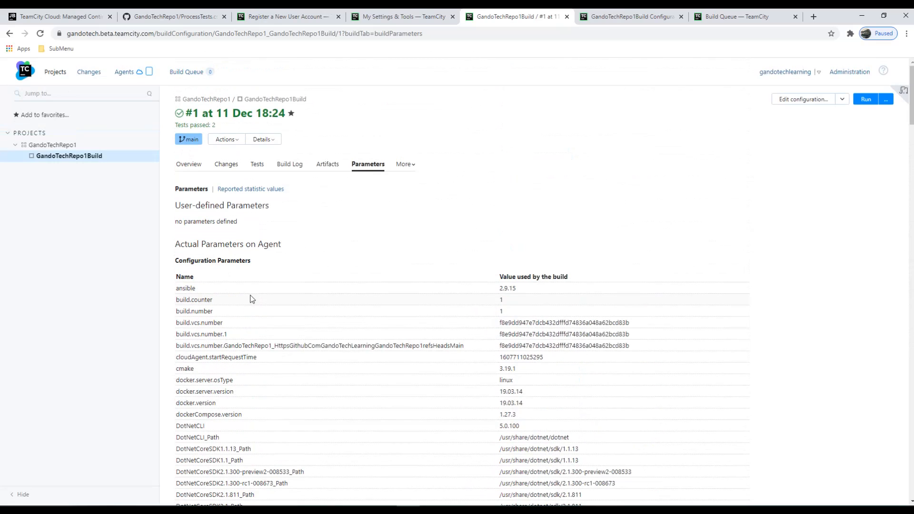
Step: Review the test results and the VCS revision in the changes of build #1, ending on the build's overview
left_click(257, 165)
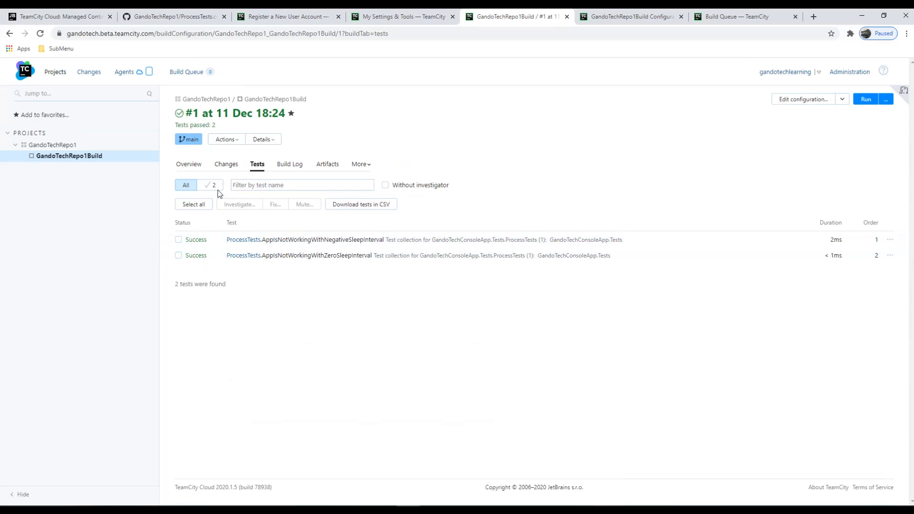
left_click(225, 164)
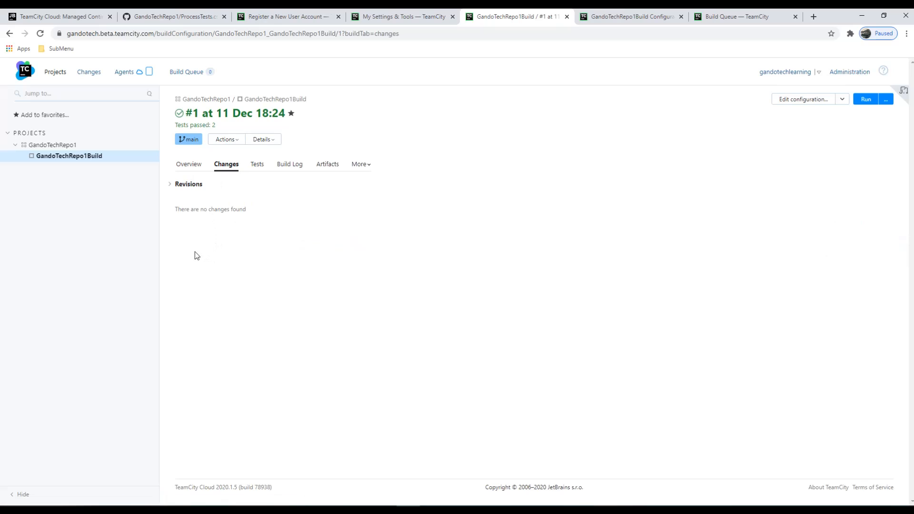
left_click(170, 185)
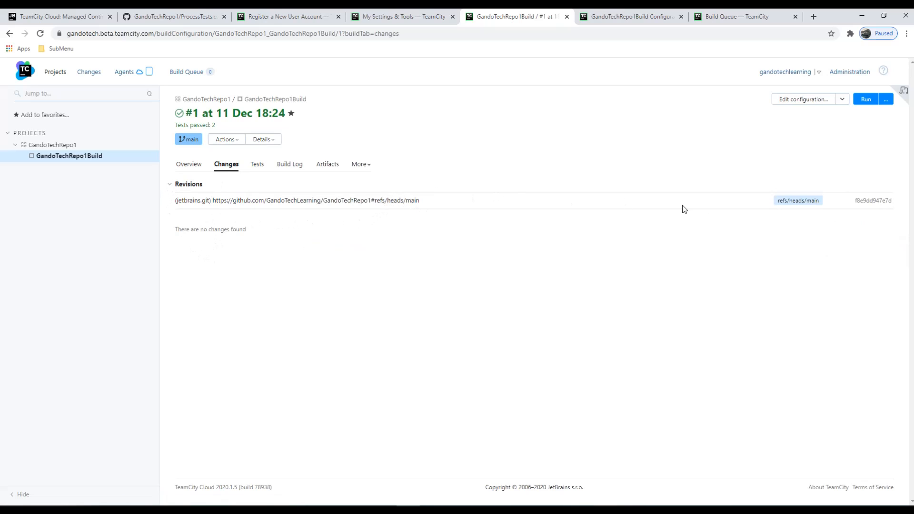
left_click_drag(823, 205, 776, 204)
left_click(187, 164)
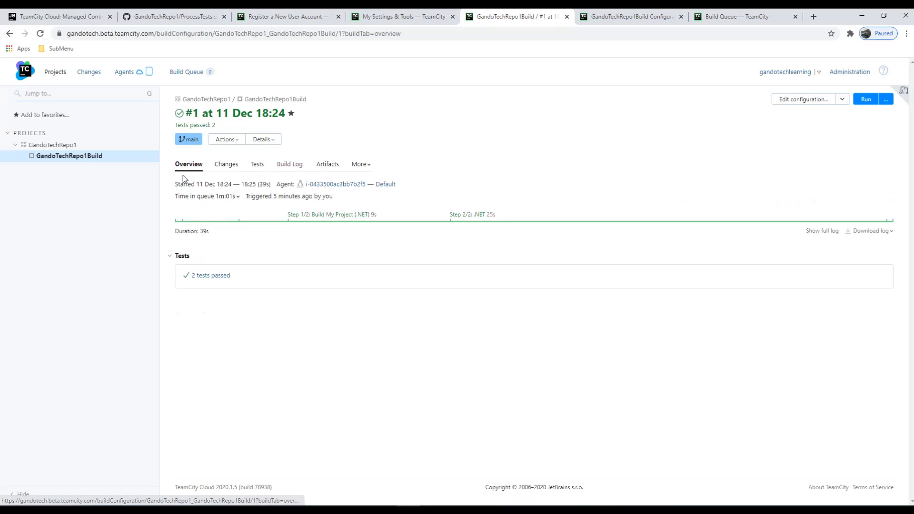
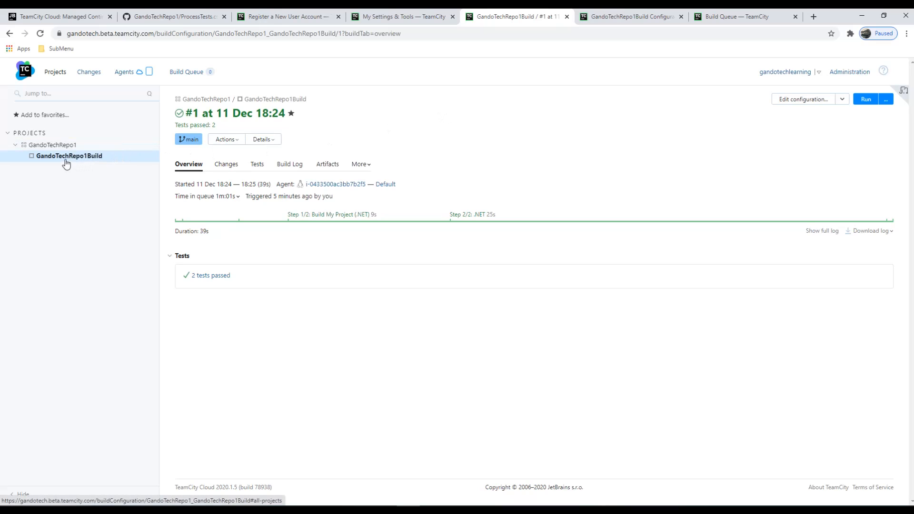
Step: Switch to ProcessTests.cs on GitHub and go up to the root of the GandoTechRepo1 repository
left_click(153, 17)
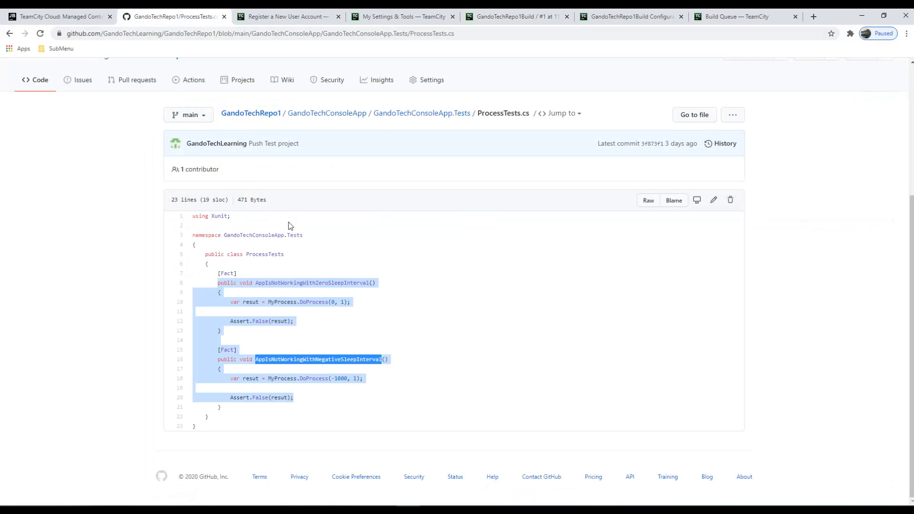
left_click(173, 159)
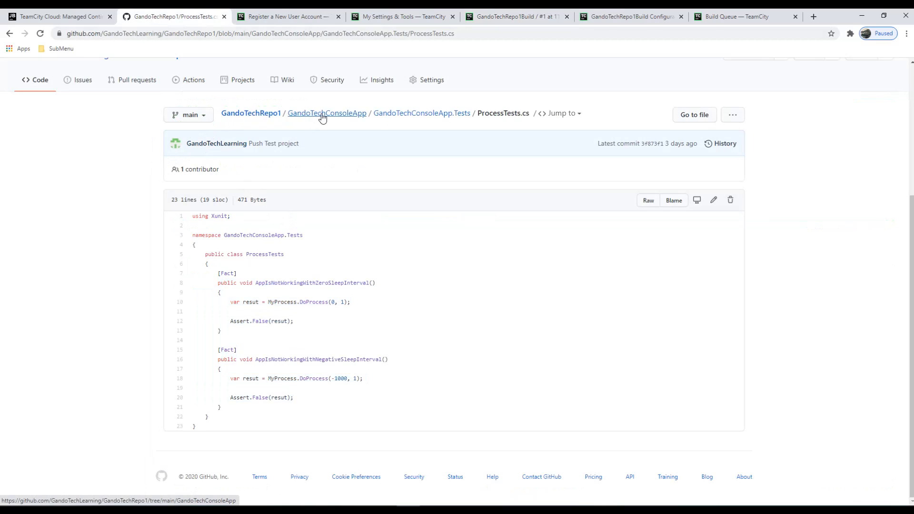
left_click(244, 116)
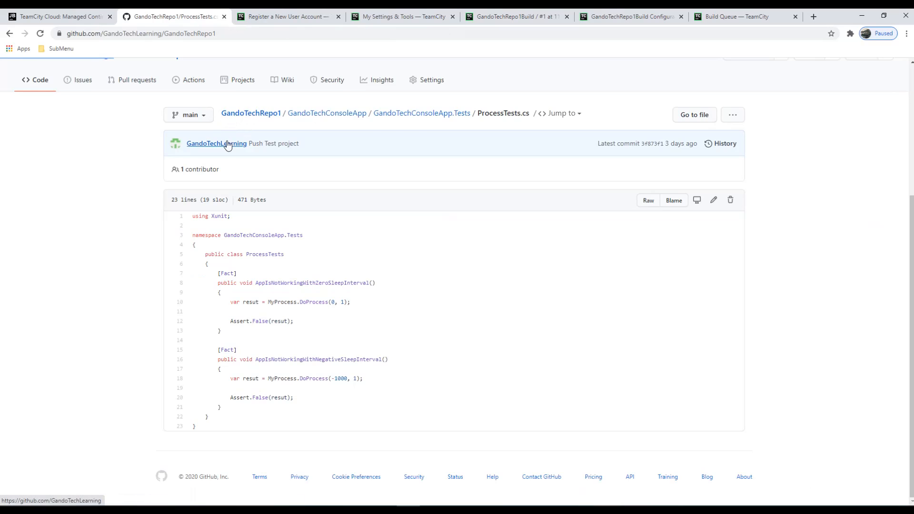
scroll(118, 284, "down", 3)
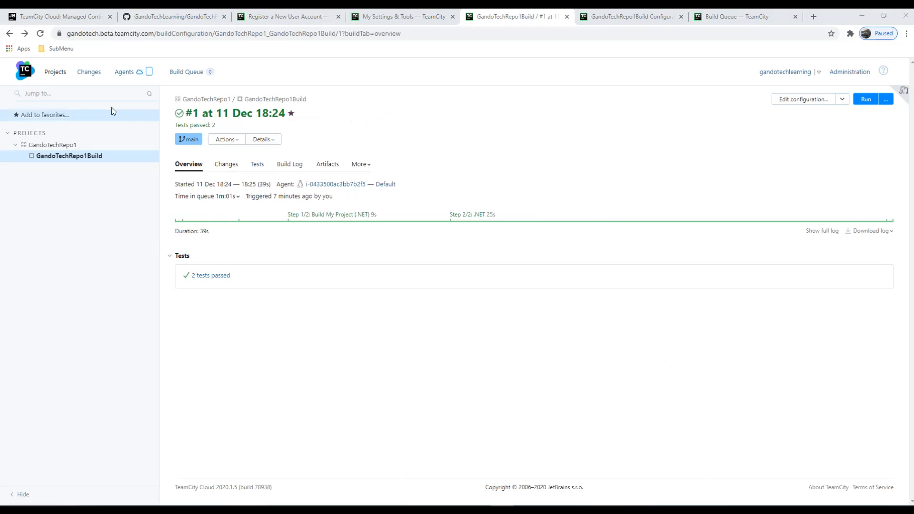
Step: In TeamCity, filter the GandoTechRepo1Build builds by main and by AddGandoTechApp, ending with all branches shown
left_click(52, 164)
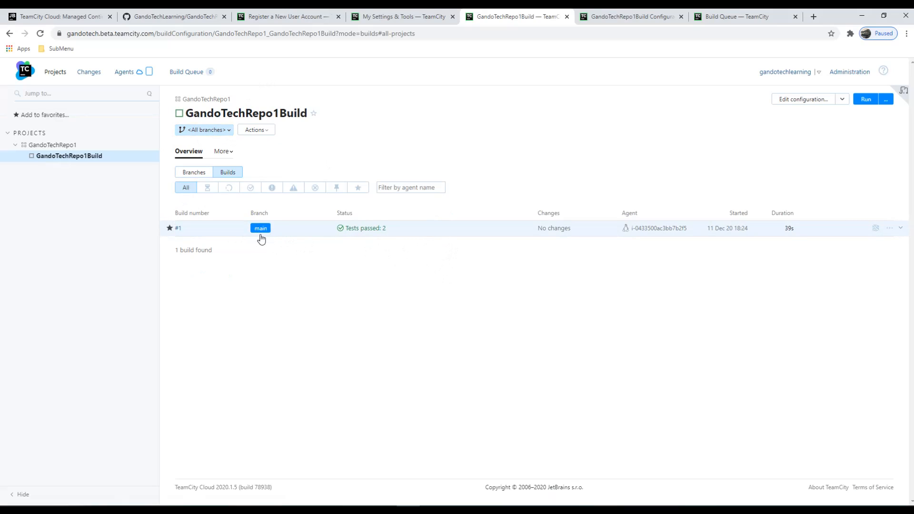
left_click(229, 135)
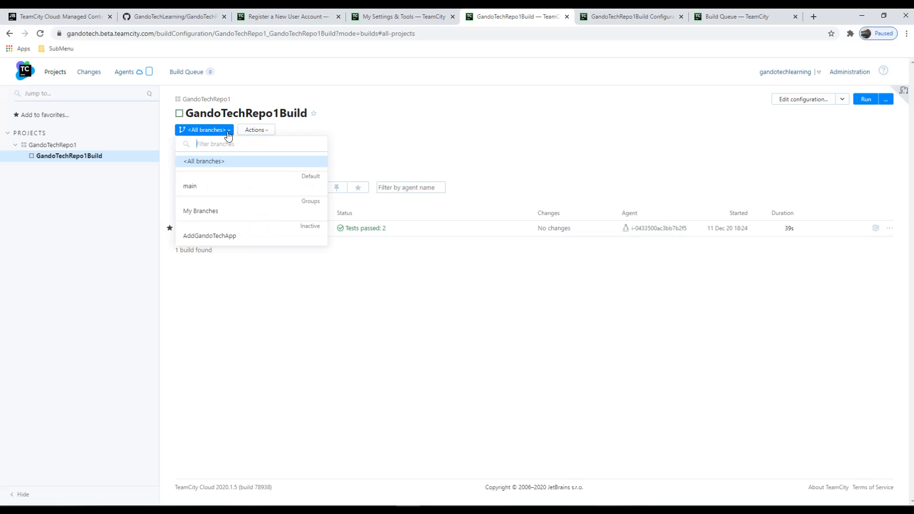
left_click(211, 184)
left_click(245, 131)
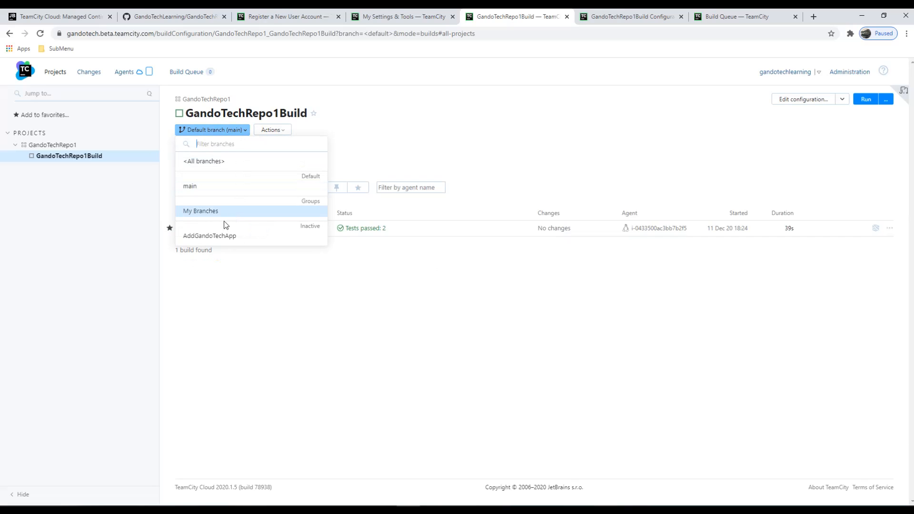
left_click(216, 237)
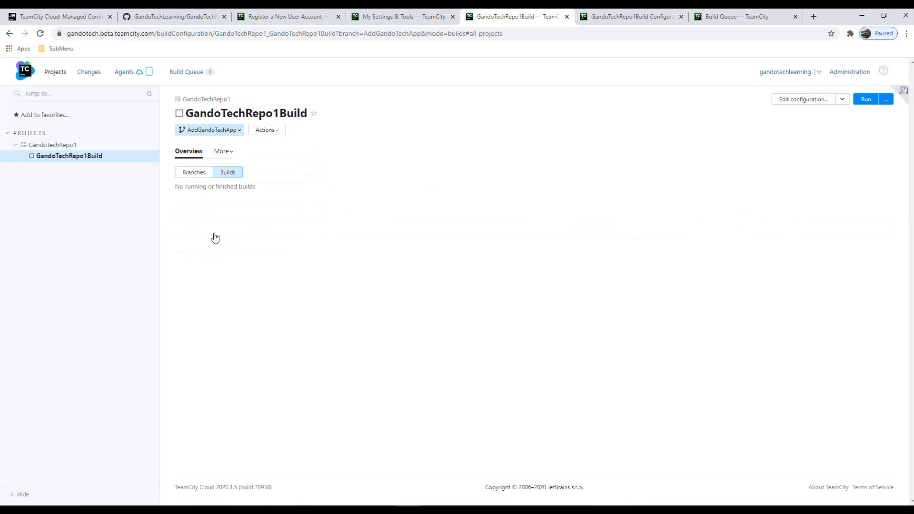
left_click(237, 136)
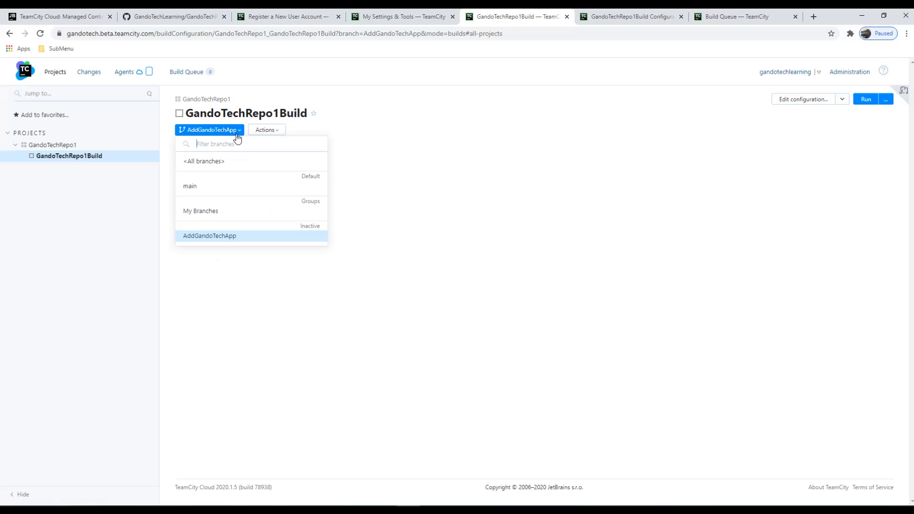
left_click(215, 162)
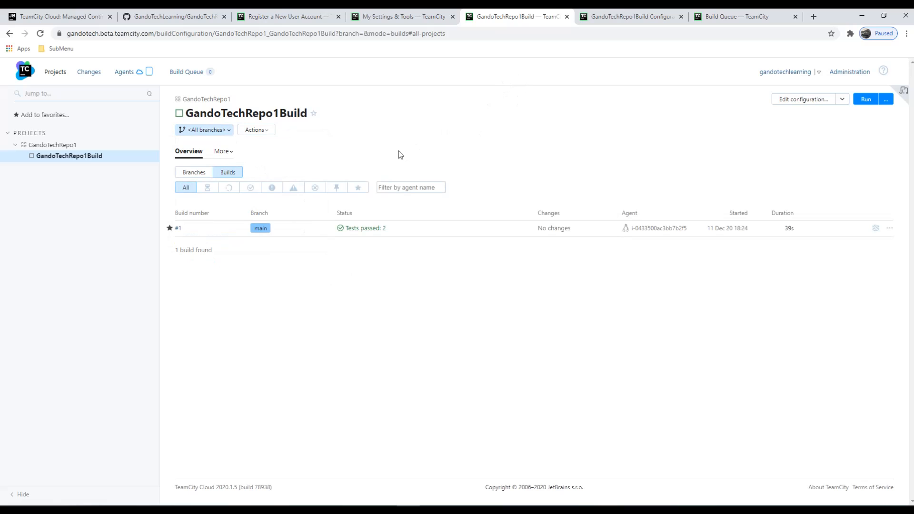
Step: In Git Extensions, check out the remote branch origin/main as a new local branch named ChangeTests
left_click(502, 509)
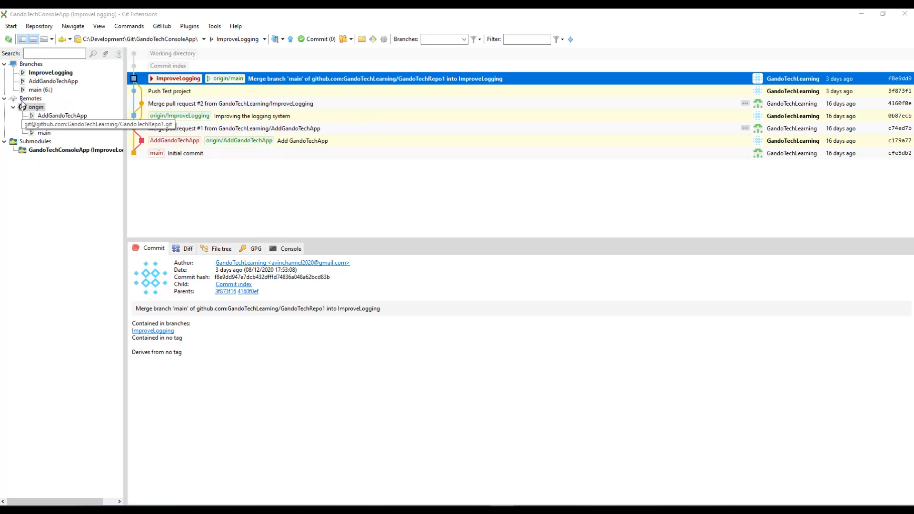
left_click(44, 133)
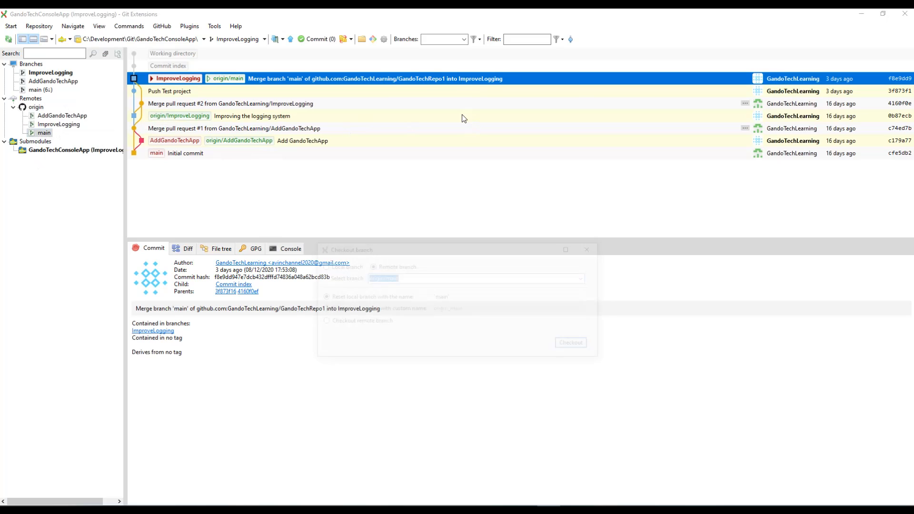
left_click(358, 312)
left_click_drag(474, 311, 404, 314)
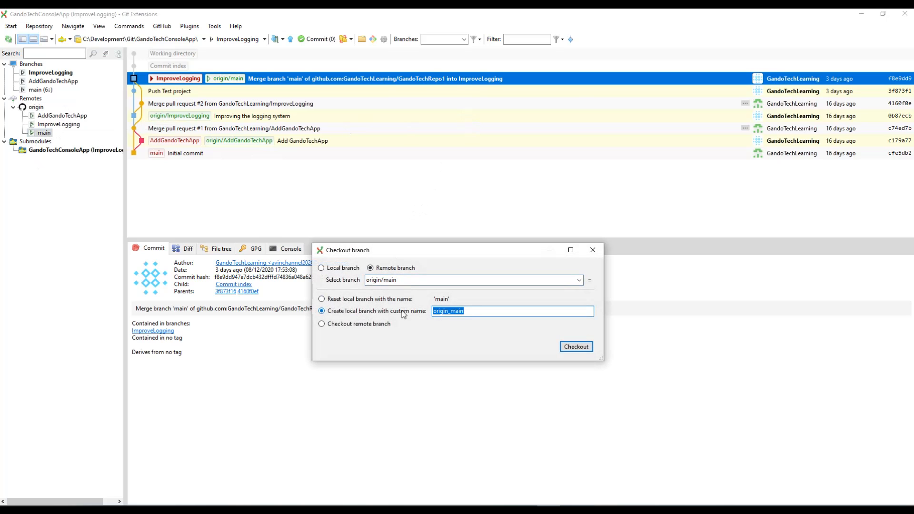
type("ChangeTes")
left_click(572, 347)
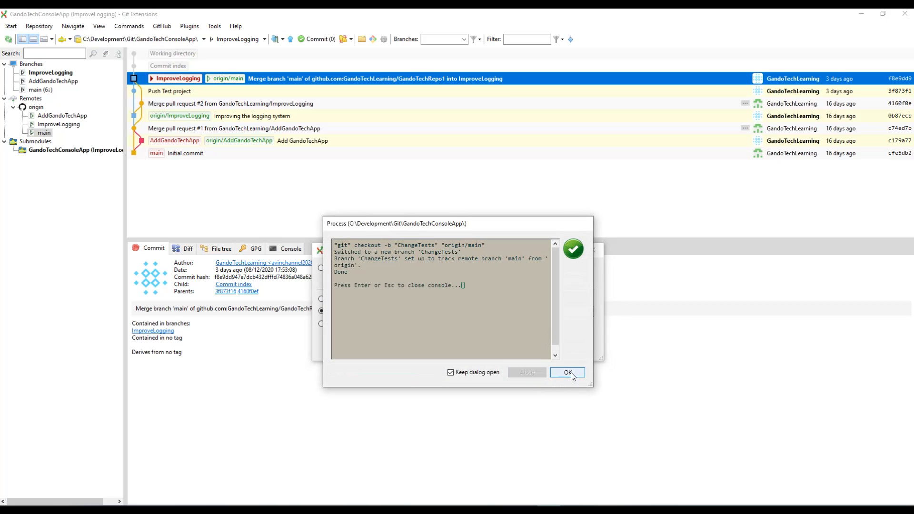
left_click(572, 373)
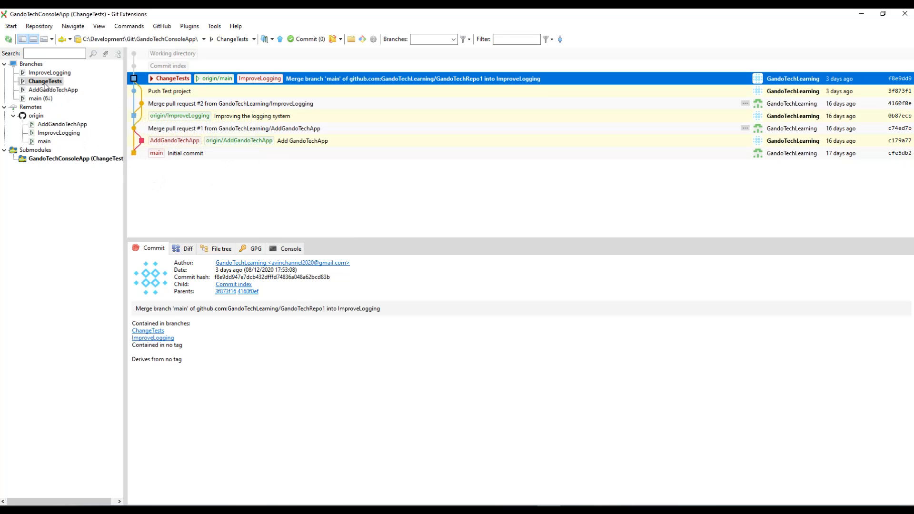
Step: Switch to the GandoTechConsoleApp solution in Visual Studio and expand the GandoTechConsoleApp project's files
mouse_move(210, 507)
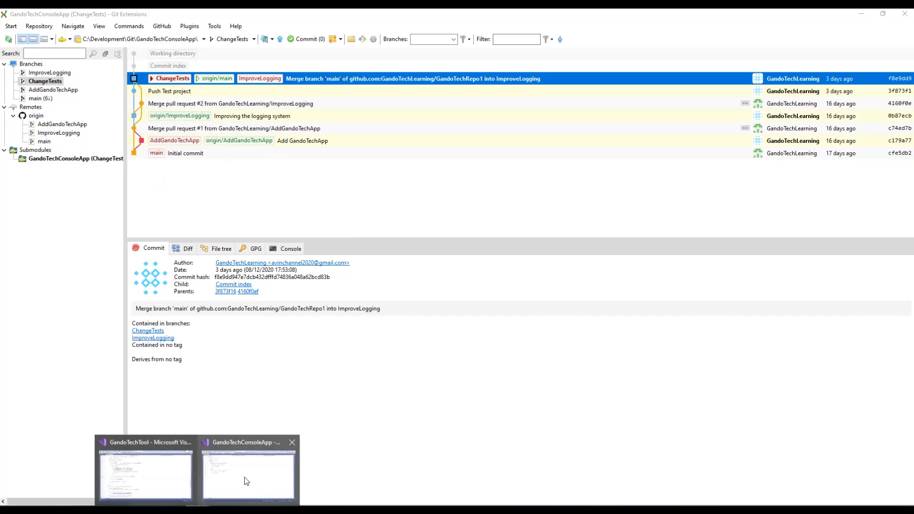
left_click(244, 481)
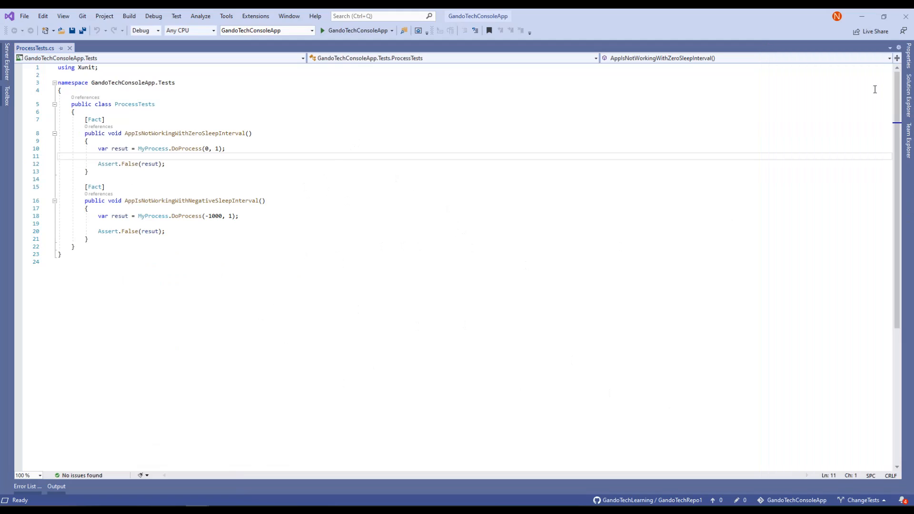
left_click(909, 94)
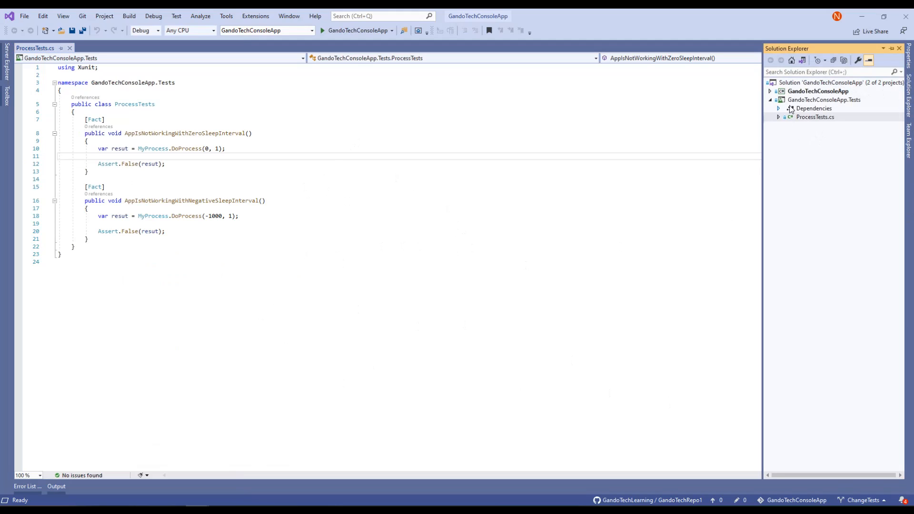
left_click(770, 92)
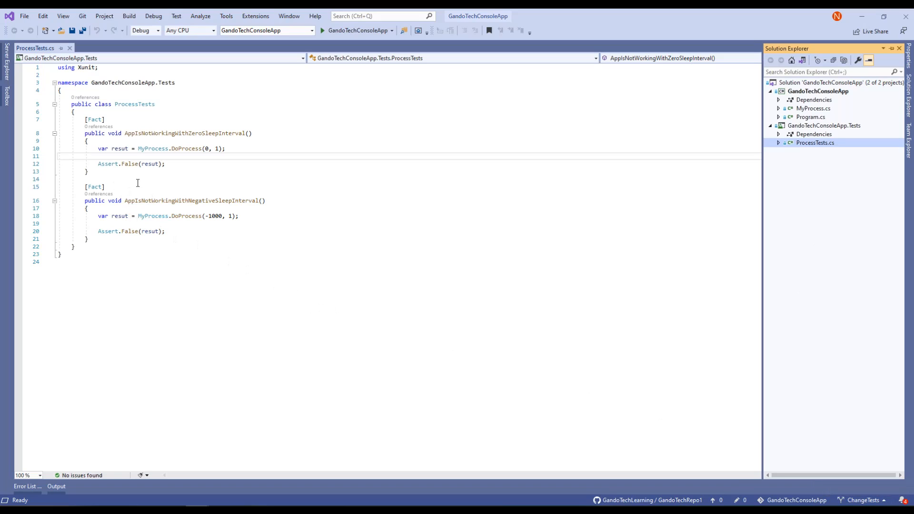
Step: In AppIsNotWorkingWithZeroSleepInterval, negate the MyProcess.DoProcess(0, 1) call with "!" and save ProcessTests.cs
left_click(138, 148)
type("!")
key("ctrl+s")
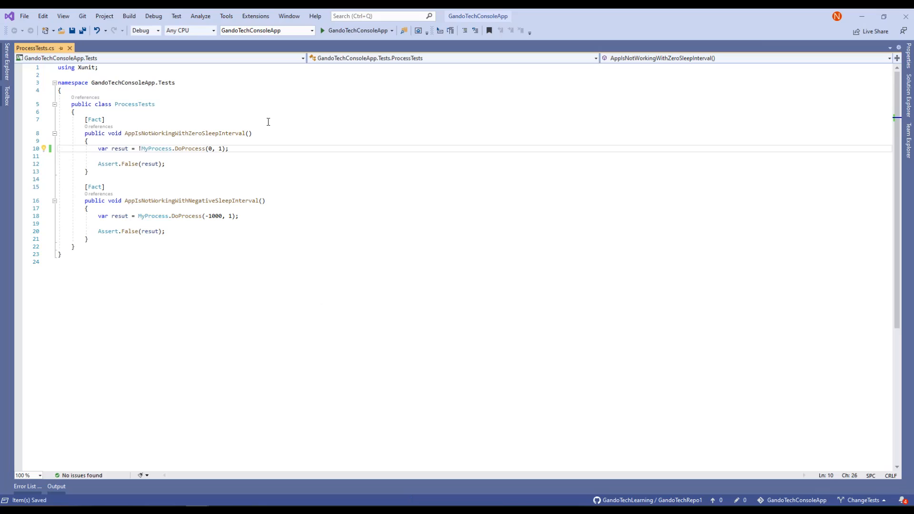
Step: Run the unit tests in ProcessTests.cs and expand the GandoTechConsoleApp.Tests results down to the individual ProcessTests tests
left_click(910, 85)
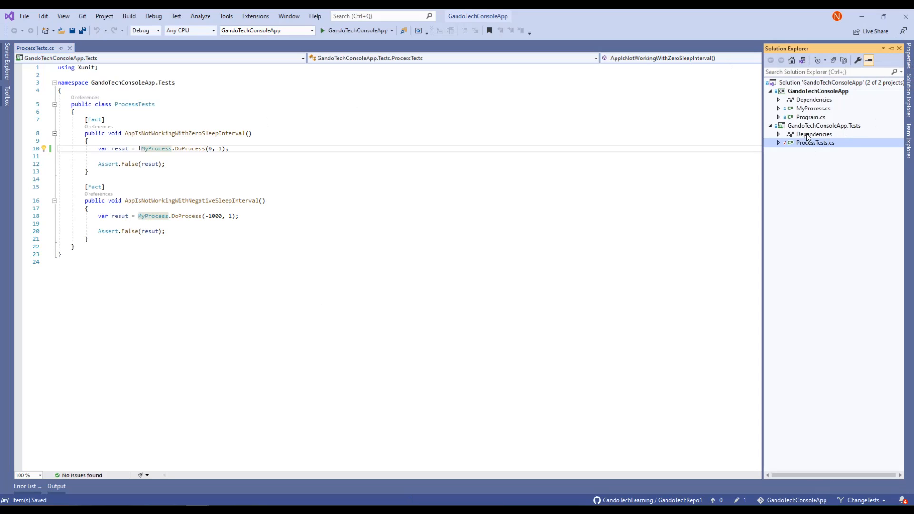
right_click(800, 147)
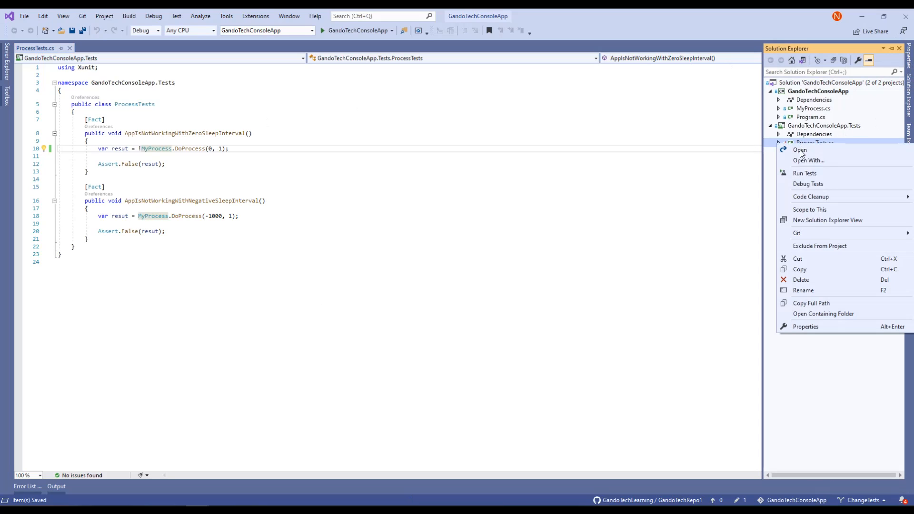
left_click(804, 177)
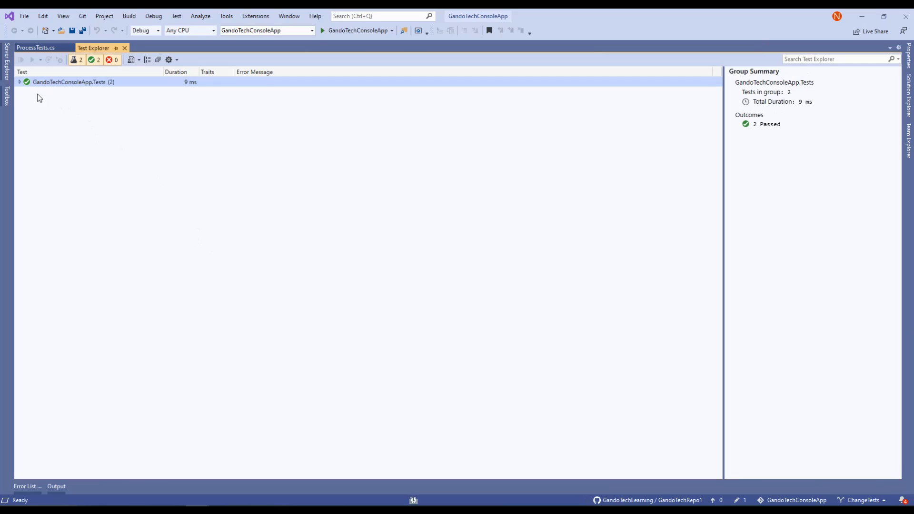
left_click(20, 82)
left_click(25, 92)
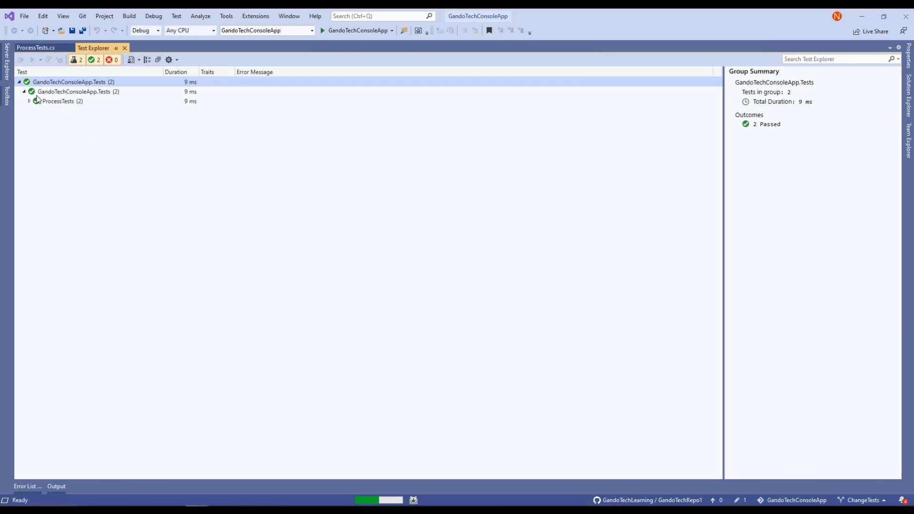
left_click(29, 101)
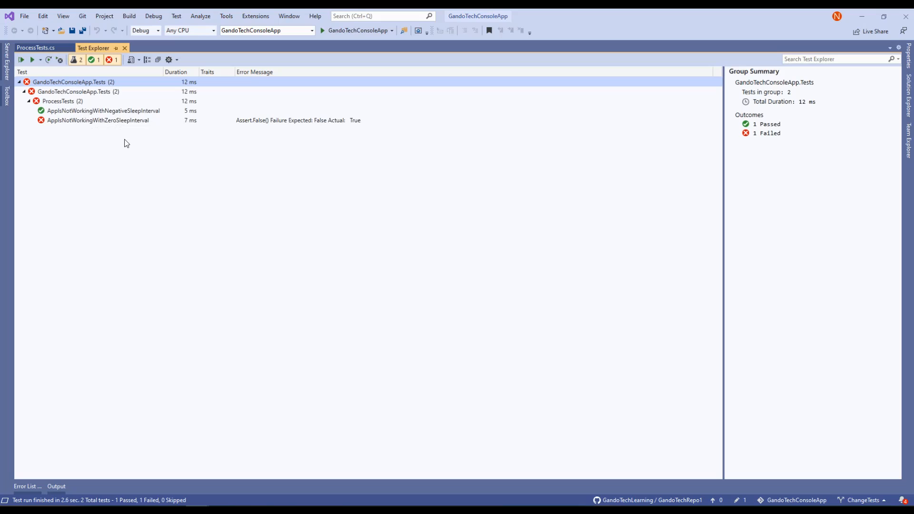
Step: In Git Extensions, start a commit on ChangeTests, stage ProcessTests.cs and enter the commit message "Change my unittest"
left_click(549, 511)
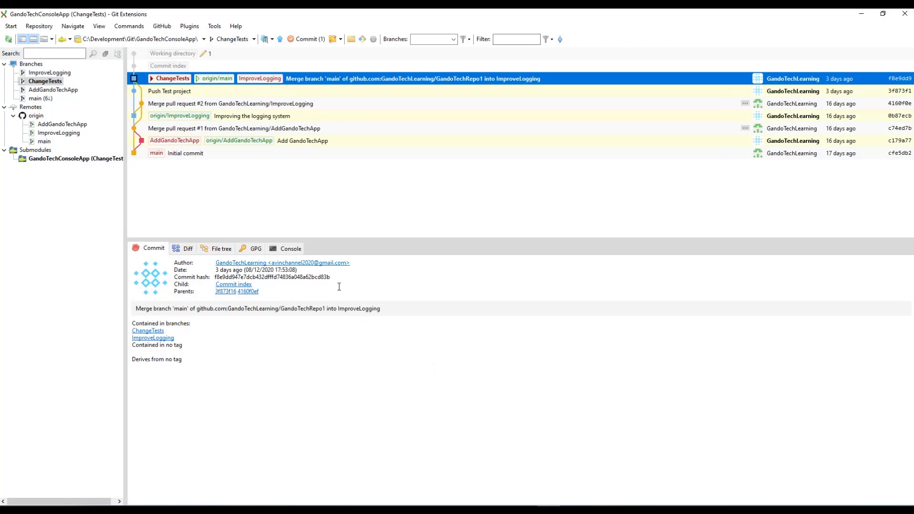
left_click(306, 43)
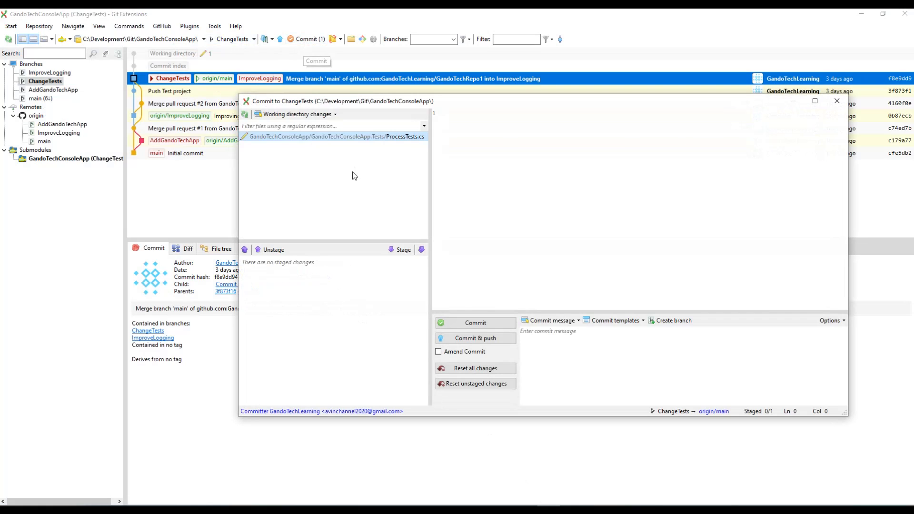
left_click(402, 250)
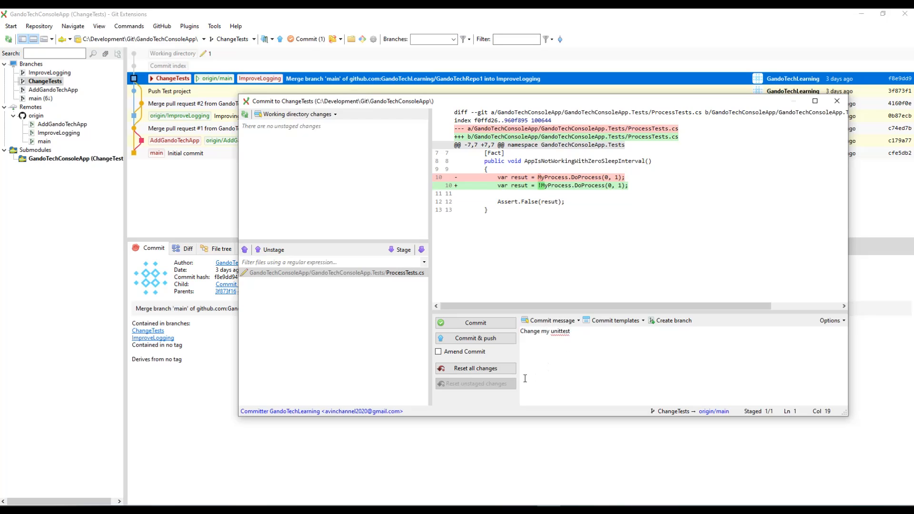
Step: Set the default merge branch of the local ChangeTests branch to ChangeTests on origin and save the remote settings
left_click(712, 411)
left_click(459, 193)
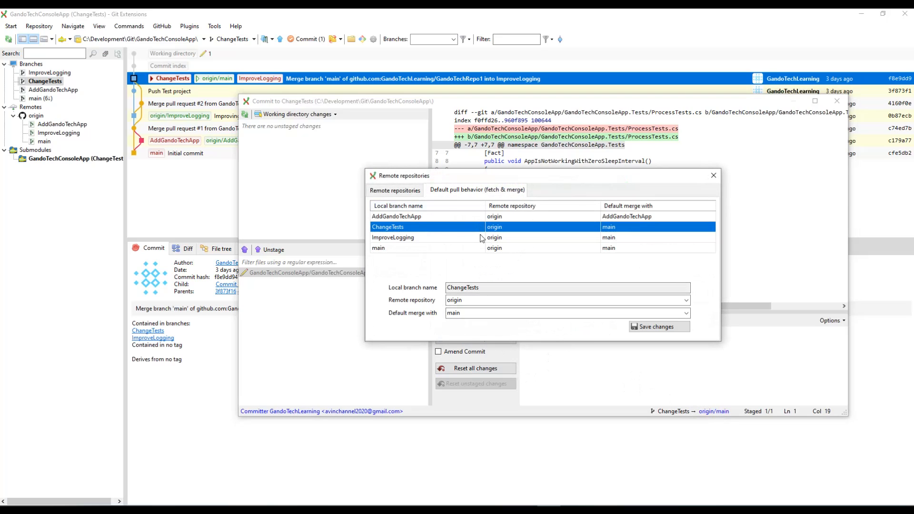
double_click(470, 287)
key("ctrl+c")
double_click(476, 313)
key("ctrl+v")
left_click(657, 327)
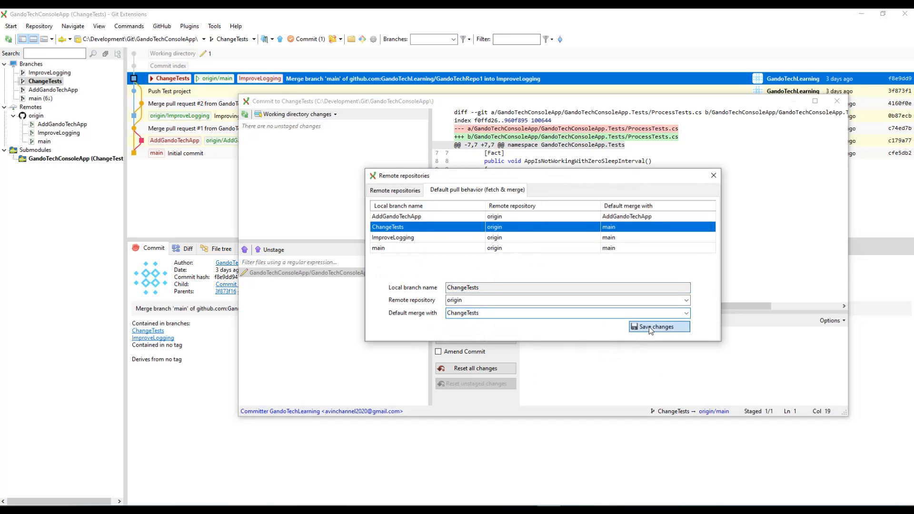
left_click(562, 227)
left_click(714, 176)
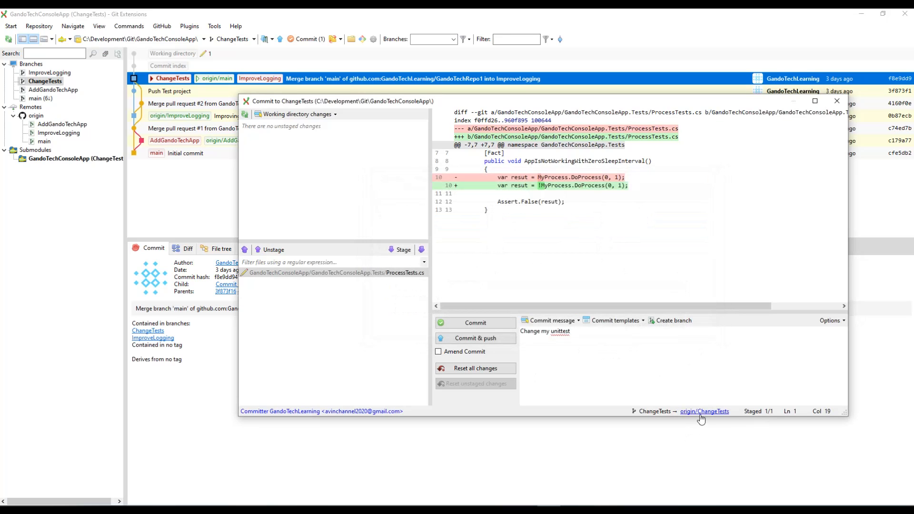
Step: Commit the staged change and push the ChangeTests branch to origin
left_click(476, 337)
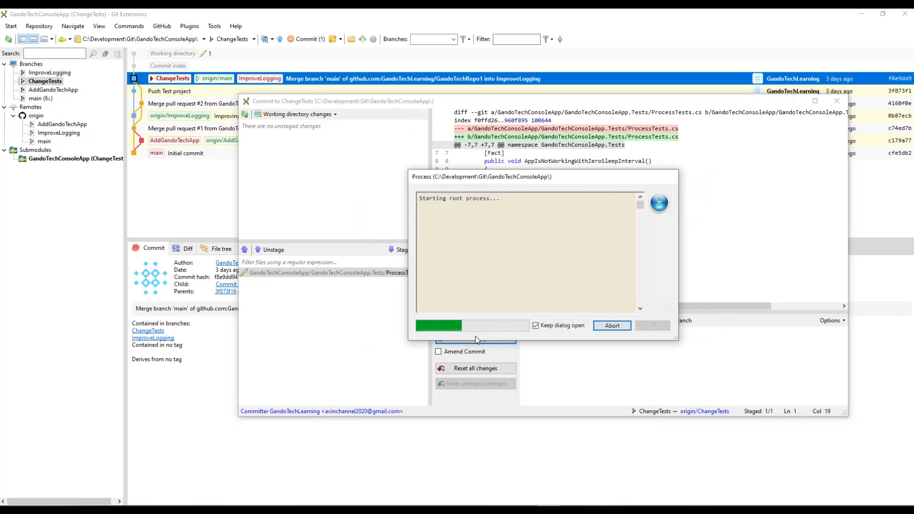
left_click(654, 329)
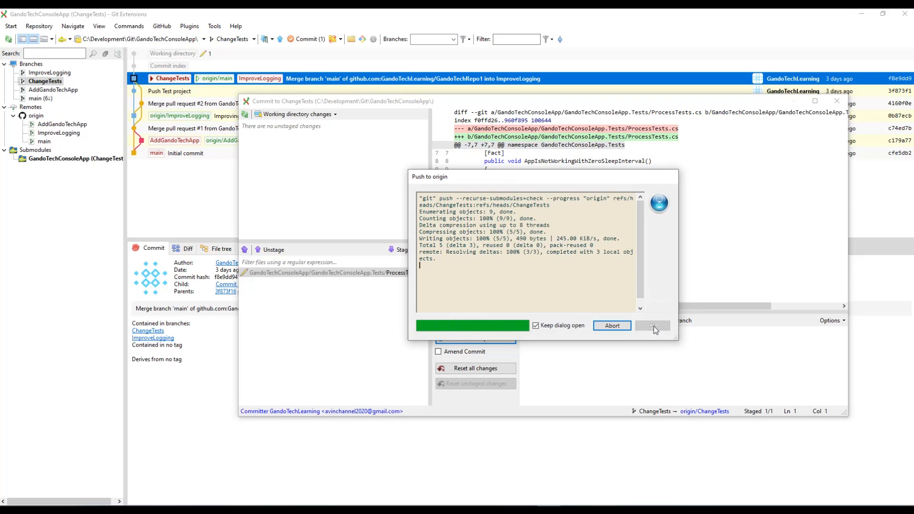
left_click(653, 328)
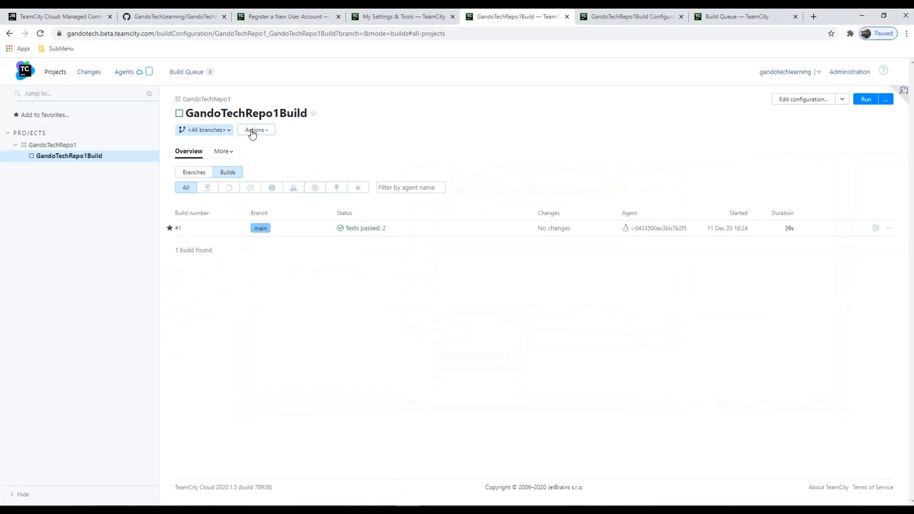
Step: In the browser, reload GandoTechRepo1 on GitHub and switch to the ChangeTests branch to review its latest commit
left_click(178, 16)
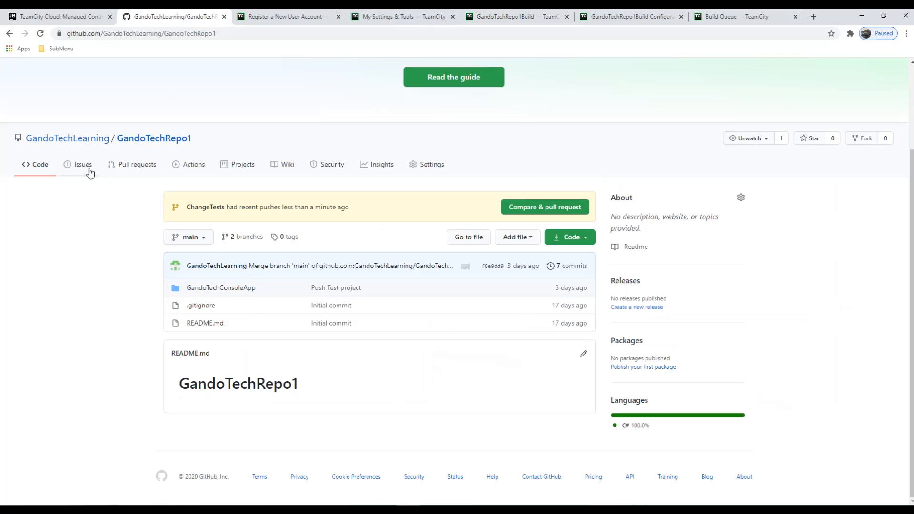
left_click(130, 142)
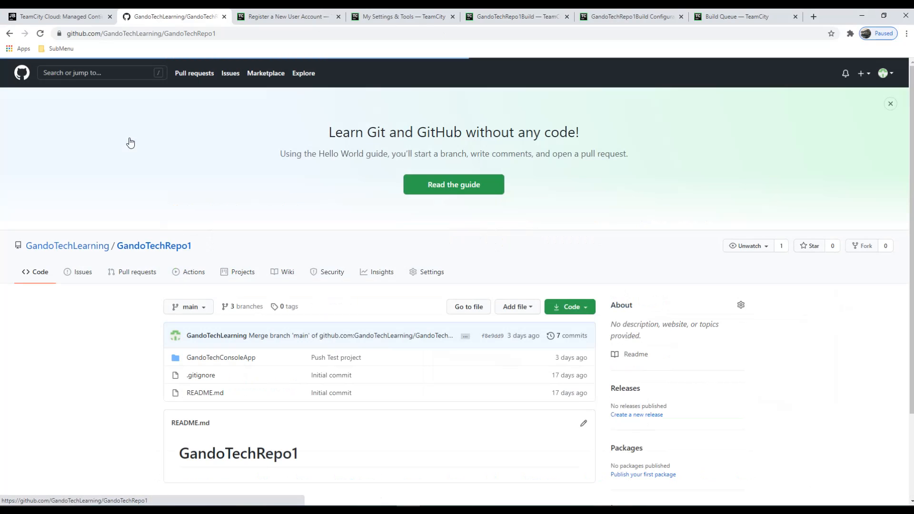
scroll(141, 428, "down", 2)
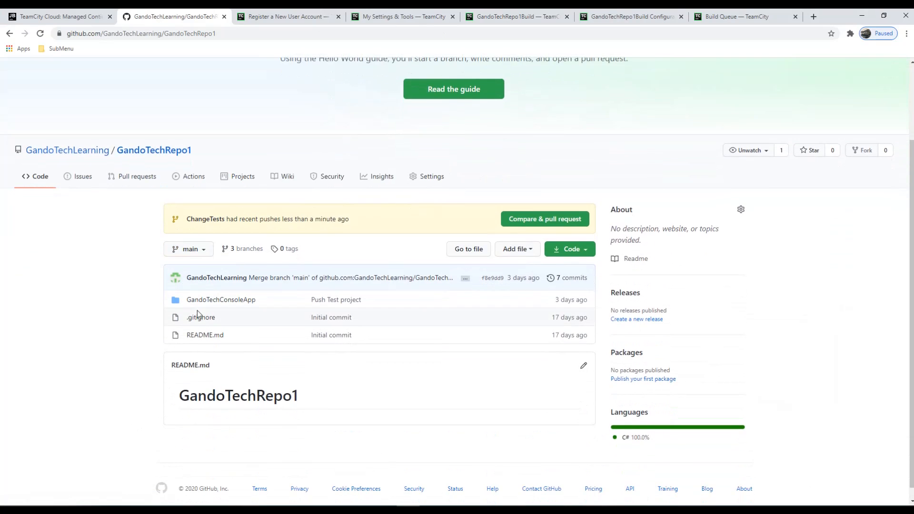
left_click(193, 250)
left_click(196, 356)
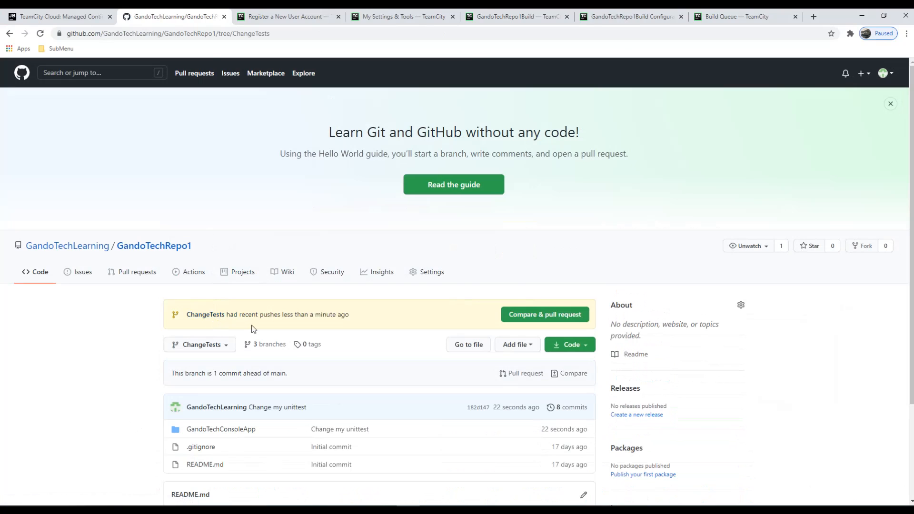
scroll(321, 326, "down", 3)
scroll(324, 310, "up", 3)
scroll(335, 300, "down", 3)
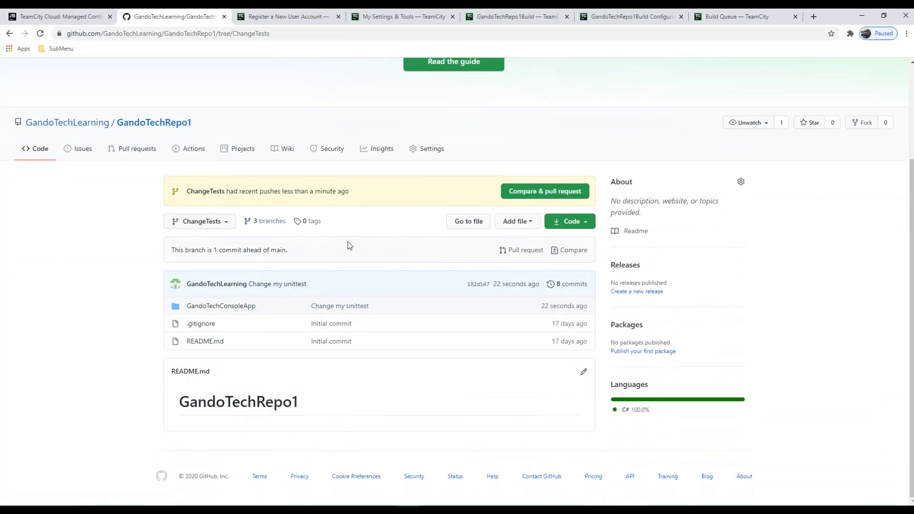
Step: Return to TeamCity, open the build queue in a new tab and go to the queued ChangeTests build's configuration
left_click(487, 19)
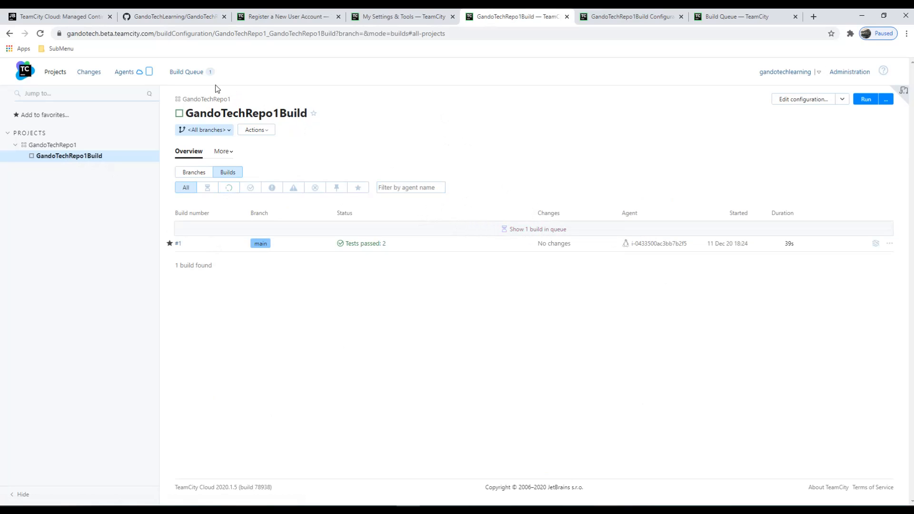
left_click(199, 72)
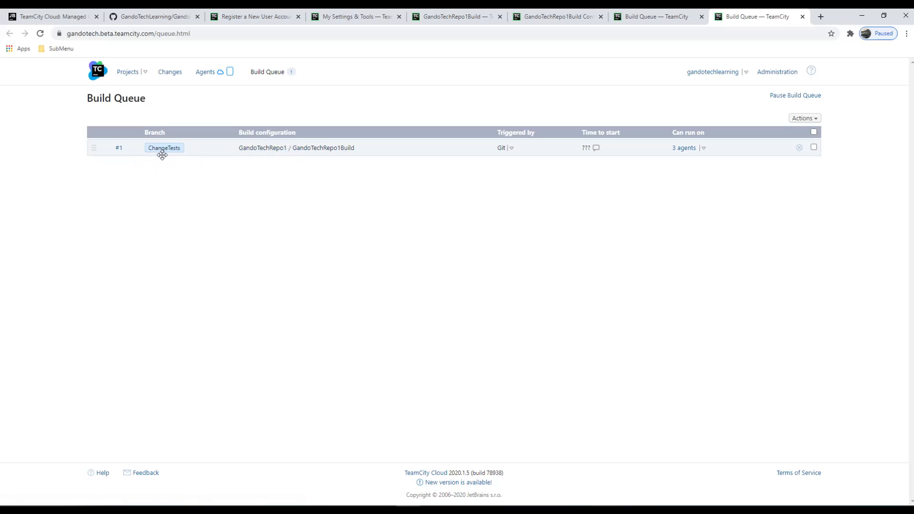
left_click(310, 149)
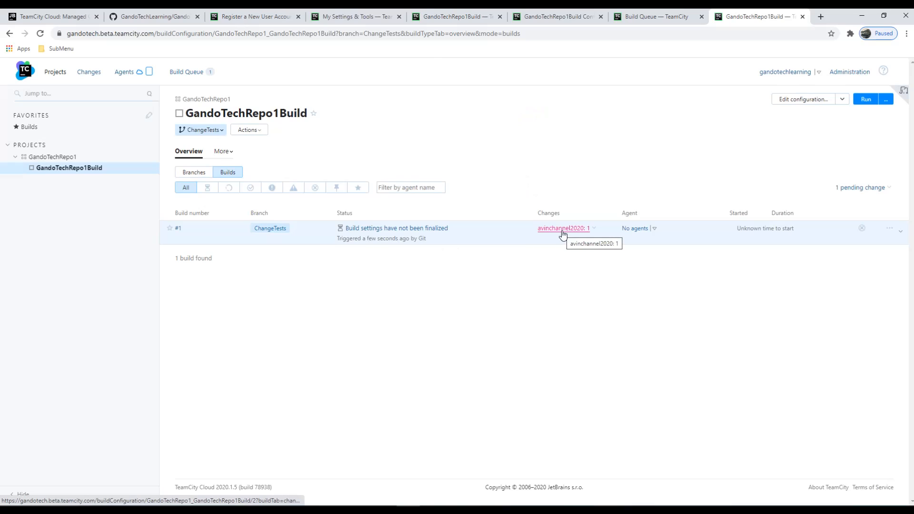
Step: Open the queued ChangeTests build's changes in a new tab and expand the "Change my unittest" commit to list its files
left_click(593, 229)
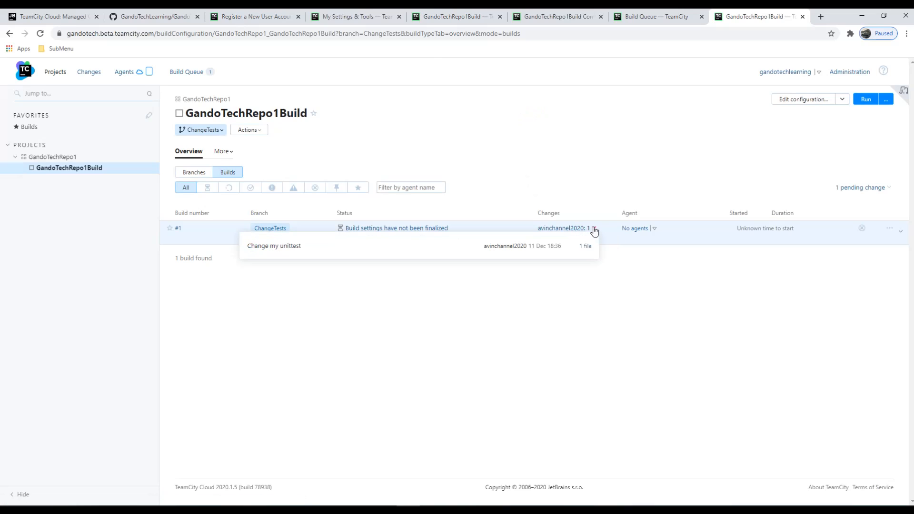
left_click(594, 229)
middle_click(573, 229)
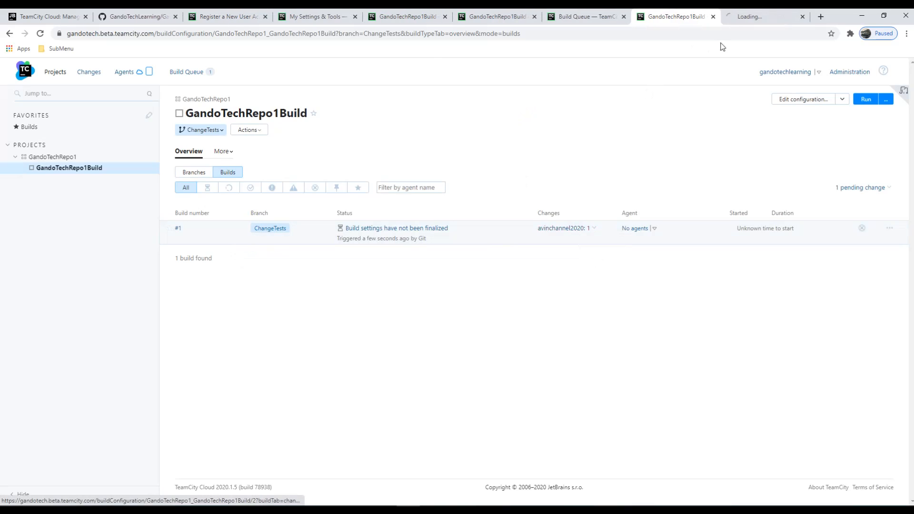
left_click(741, 17)
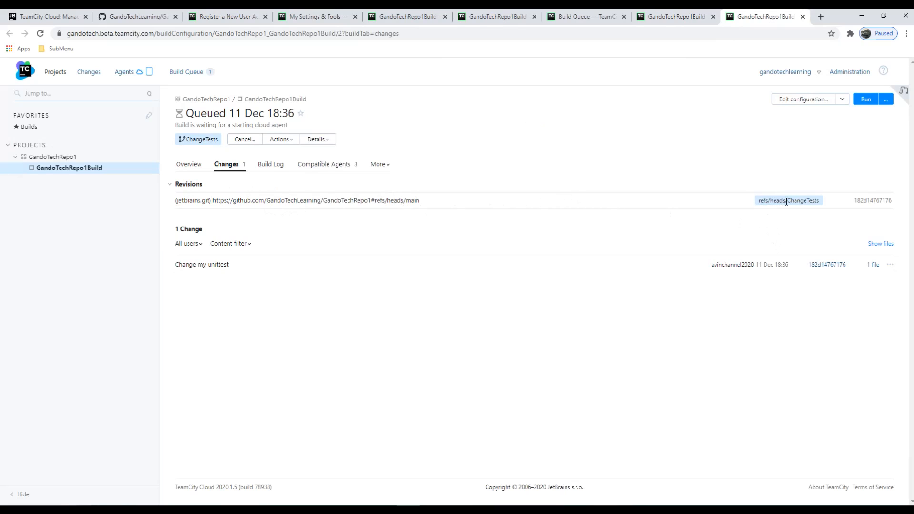
left_click_drag(790, 201, 805, 249)
left_click(800, 243)
left_click(230, 271)
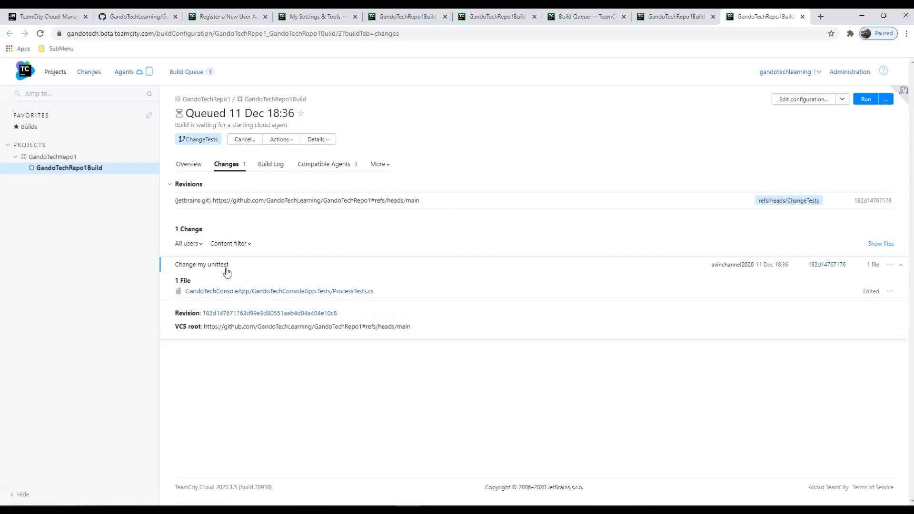
Step: Inspect the ProcessTests.cs diff, and close the diff and changes pages to return to the ChangeTests build list
left_click(344, 294)
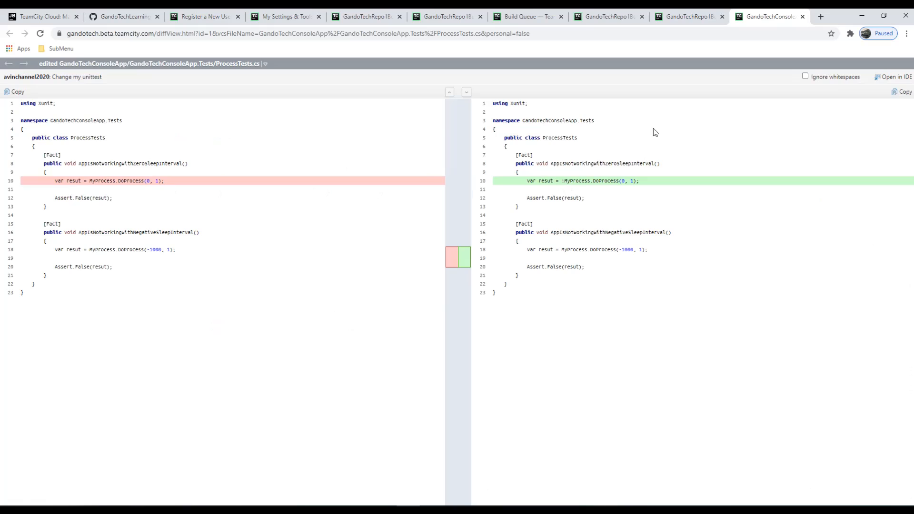
key("ctrl+w")
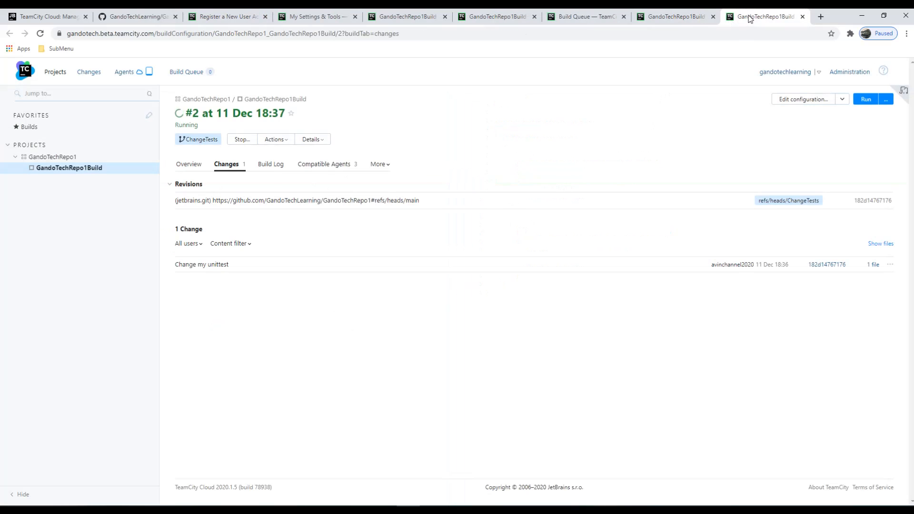
key("ctrl+w")
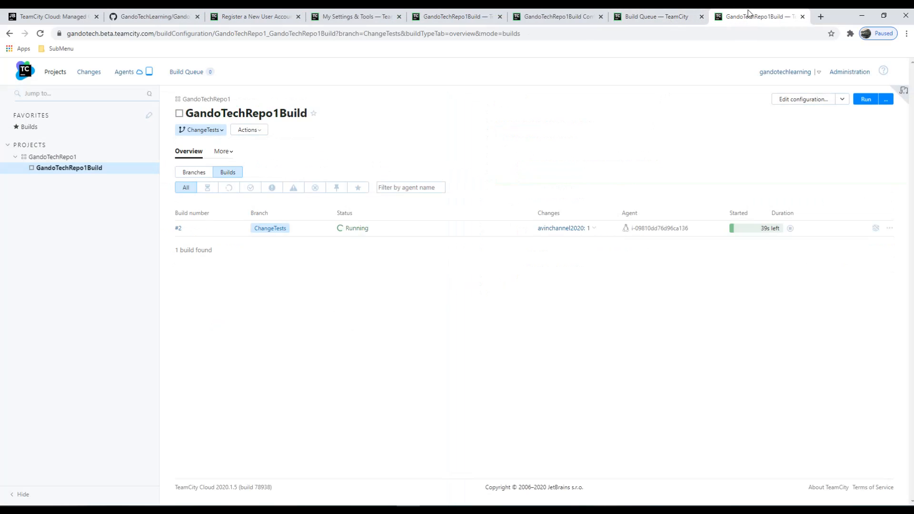
Step: Open the running ChangeTests build #2 and follow its build log through the .NET build and test steps
left_click(358, 234)
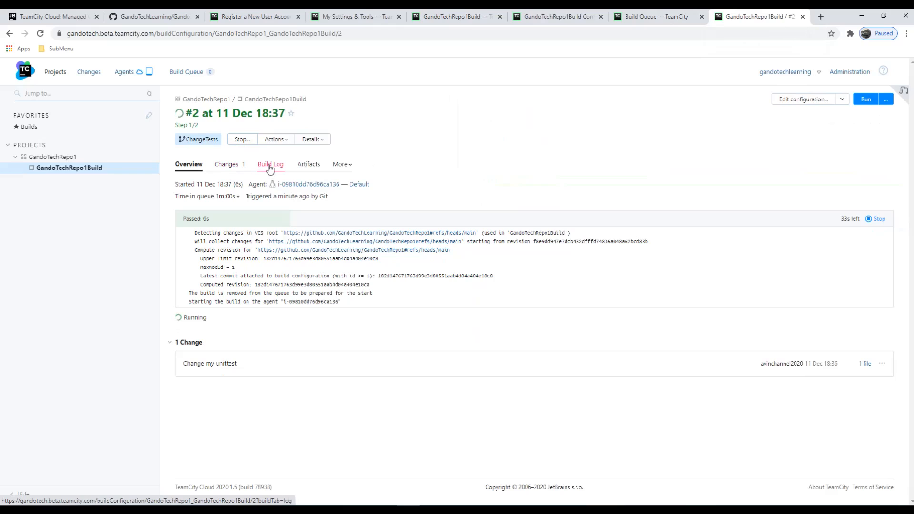
left_click(268, 166)
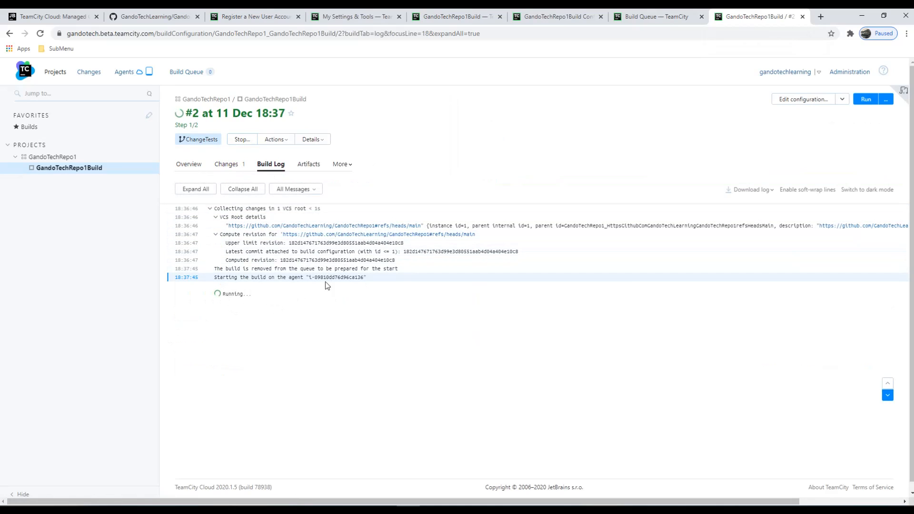
left_click_drag(311, 279, 364, 279)
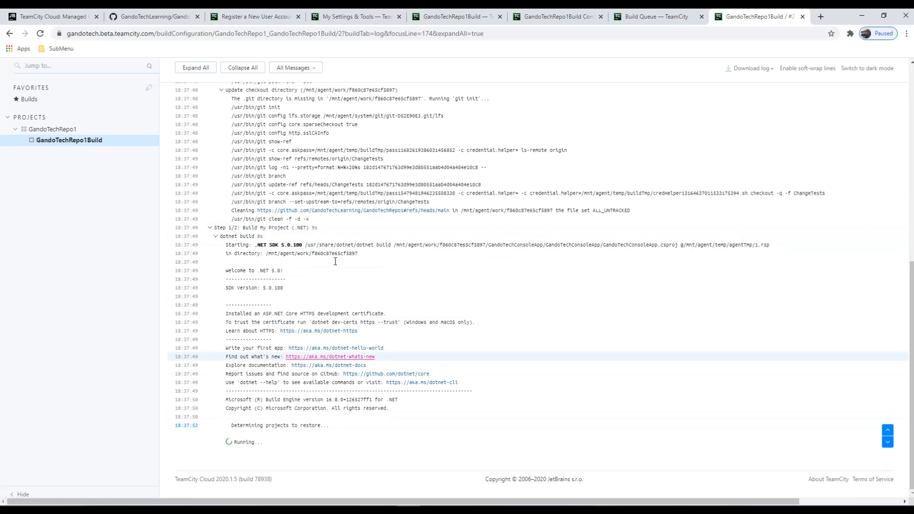
left_click_drag(254, 245, 334, 276)
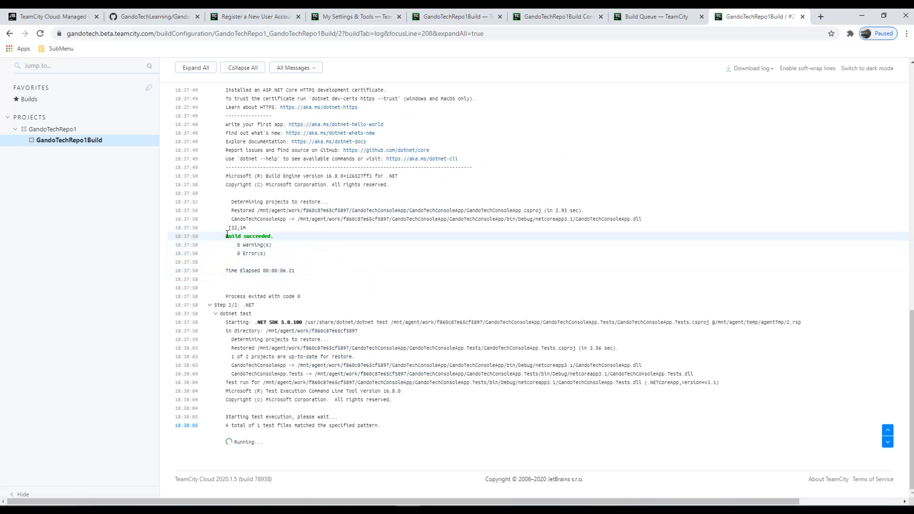
left_click_drag(226, 236, 298, 234)
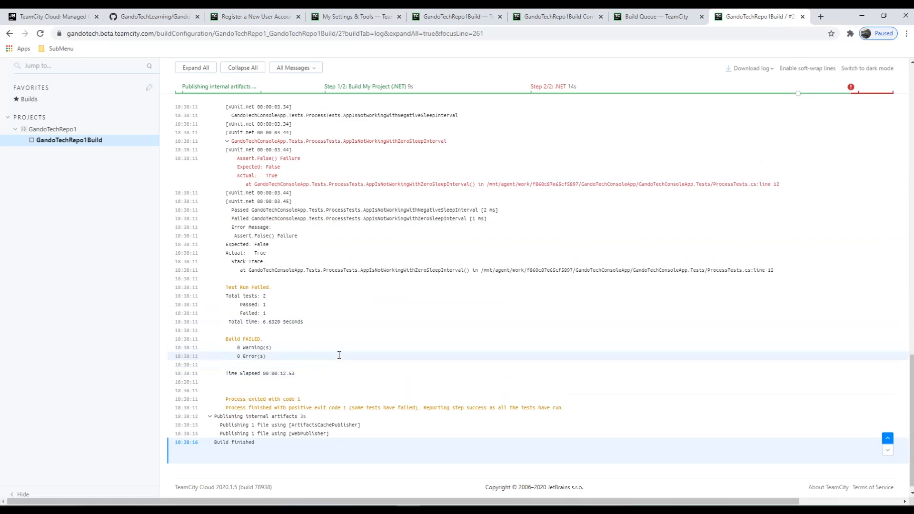
scroll(357, 323, "up", 1)
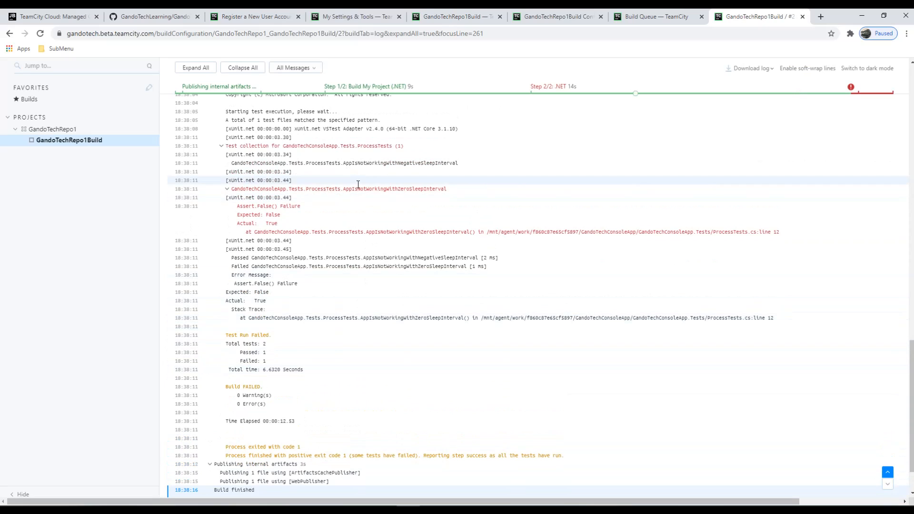
Step: Examine the ChangeTests build log's xUnit test results and failure summary, and return to the GandoTechRepo1Build build list
scroll(359, 188, "up", 1)
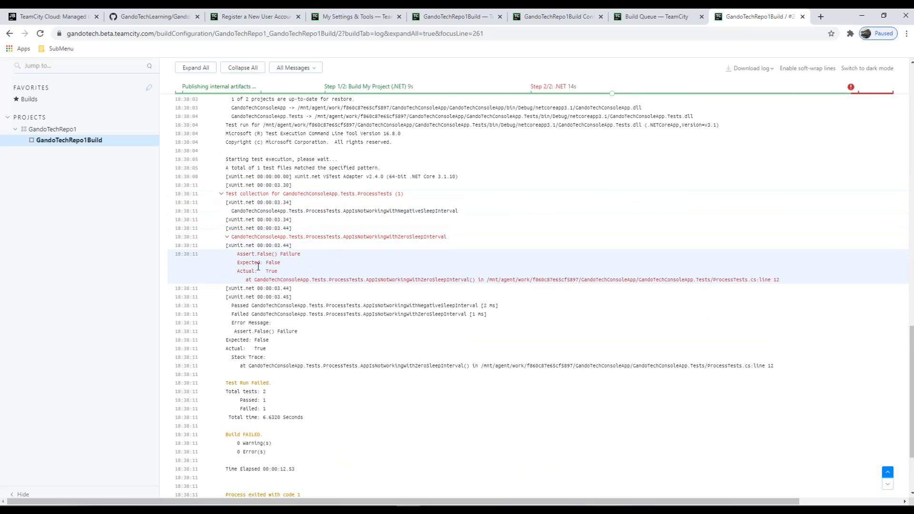
left_click_drag(306, 211, 459, 211)
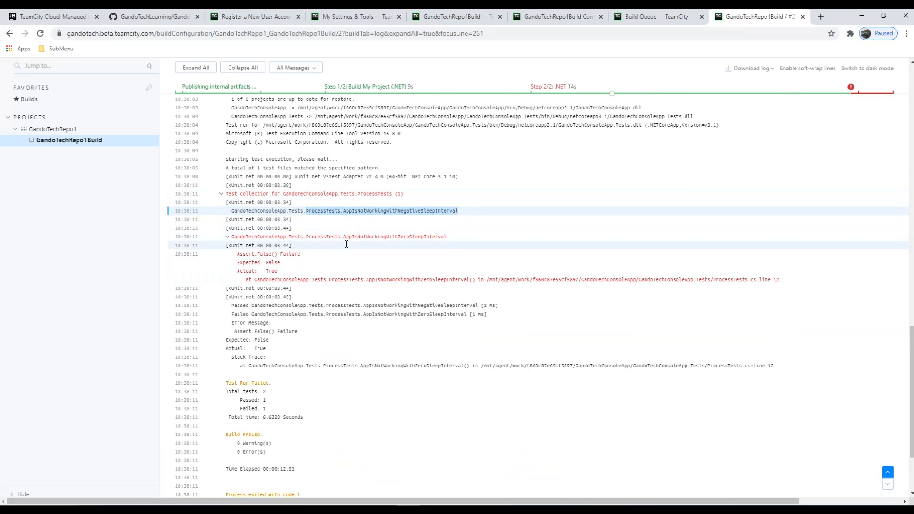
left_click_drag(344, 237, 438, 237)
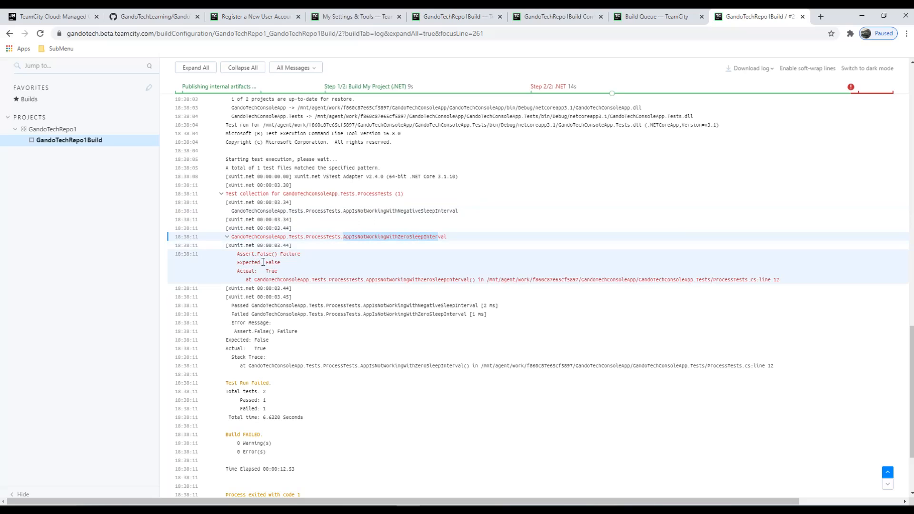
left_click_drag(237, 262, 300, 271)
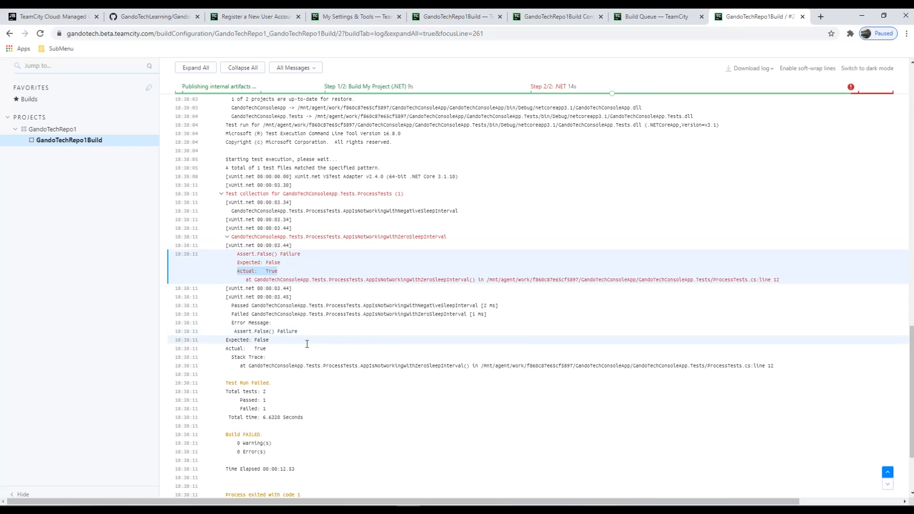
scroll(309, 263, "down", 2)
left_click_drag(226, 288, 287, 291)
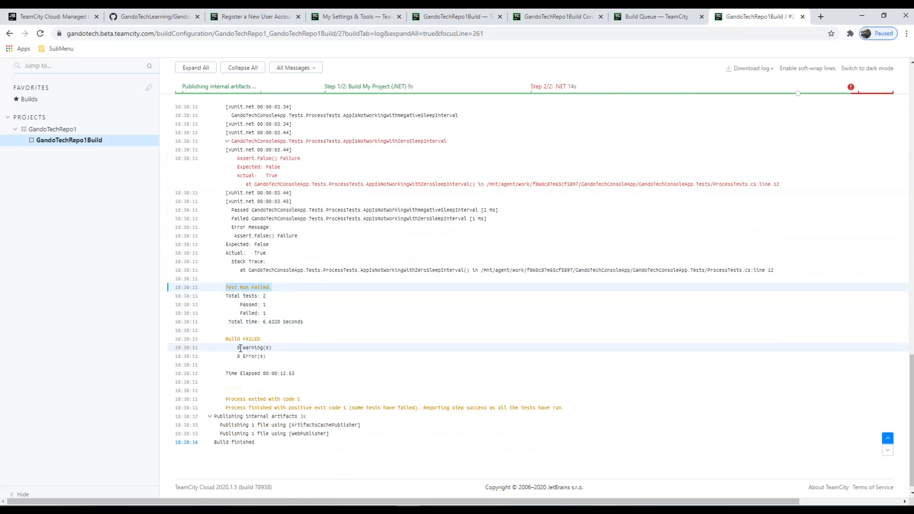
left_click_drag(226, 339, 293, 342)
scroll(306, 337, "up", 15)
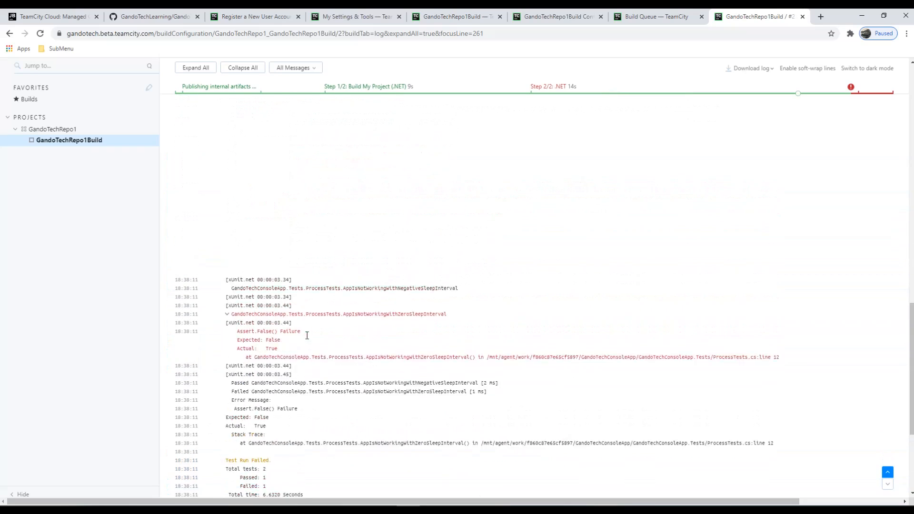
left_click(92, 141)
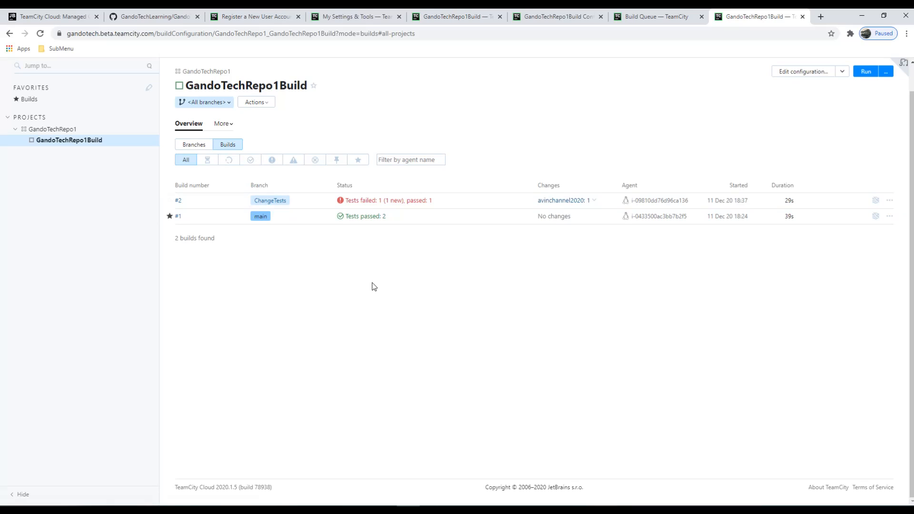
Step: Switch to GitHub and create a pull request titled "Change my unittest" to merge ChangeTests into main
left_click(147, 16)
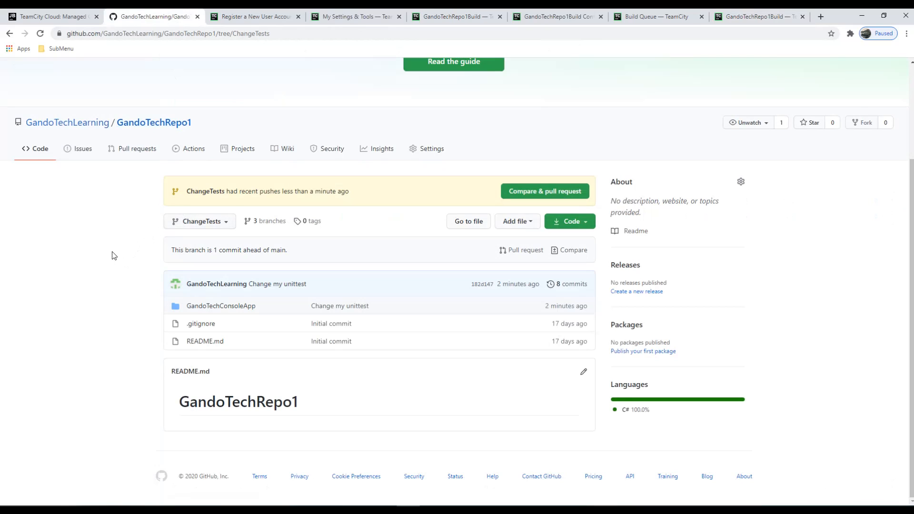
left_click(527, 196)
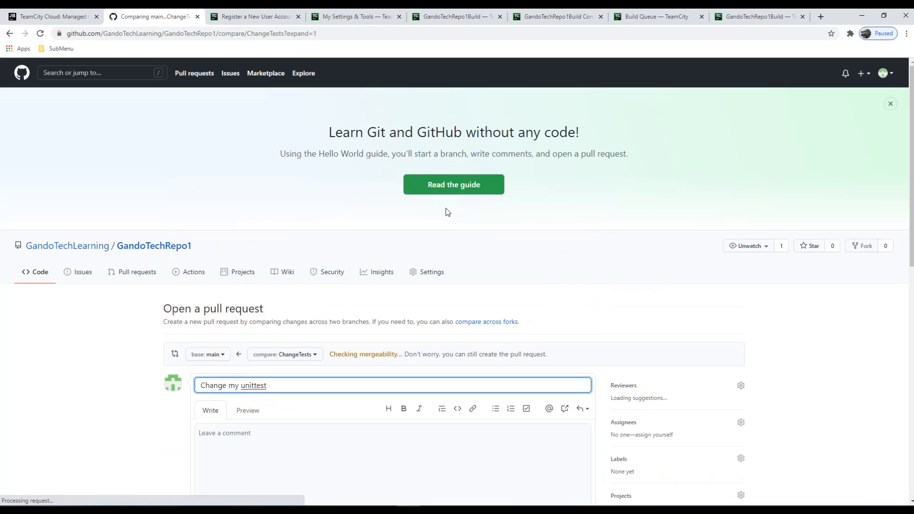
scroll(280, 374, "down", 4)
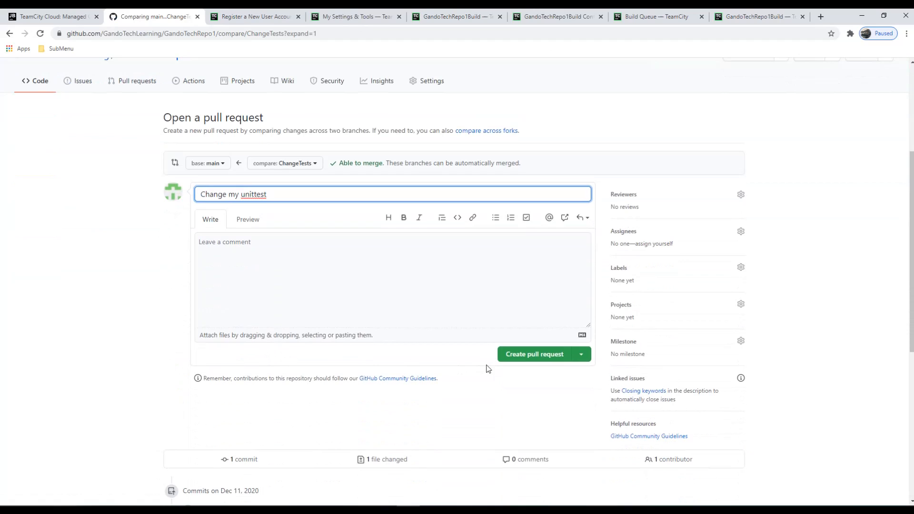
left_click(535, 361)
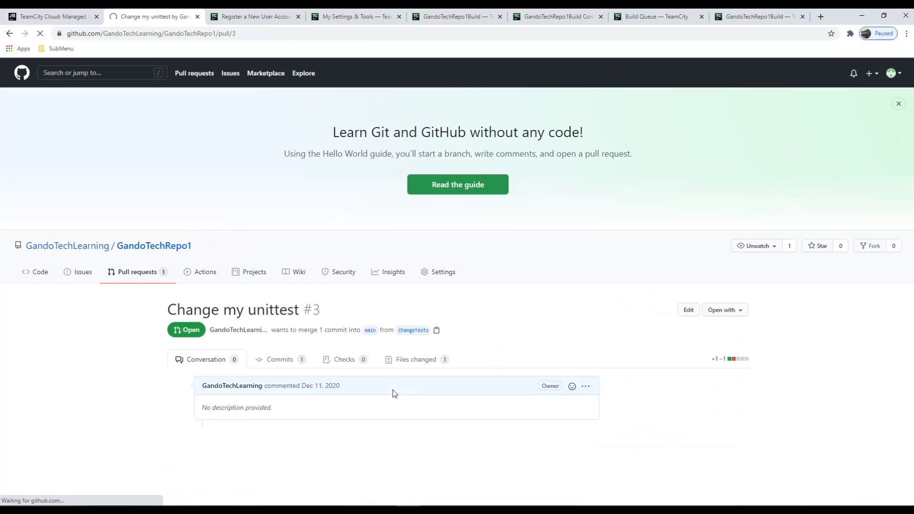
Step: Examine the "Change my unittest" pull request's merge checks and continuous integration status
scroll(180, 378, "down", 7)
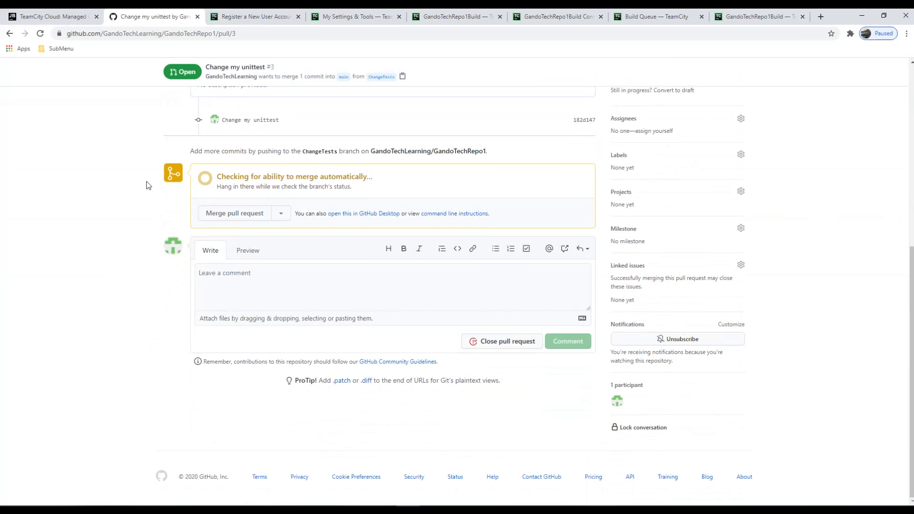
scroll(338, 183, "up", 3)
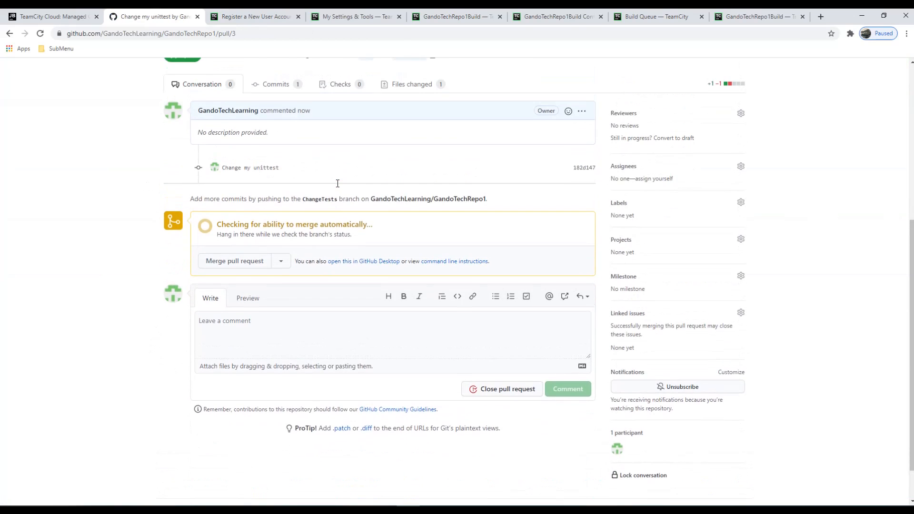
scroll(253, 240, "down", 3)
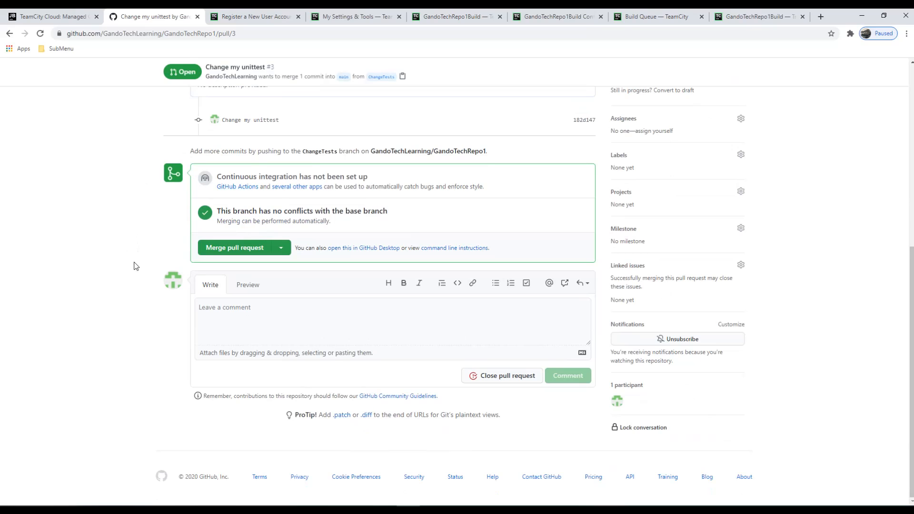
scroll(135, 267, "up", 2)
scroll(85, 275, "up", 2)
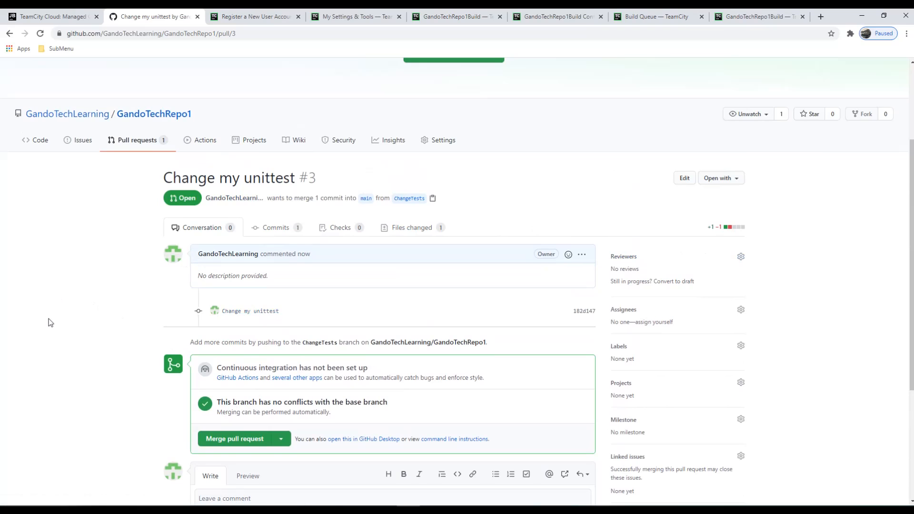
scroll(51, 323, "down", 2)
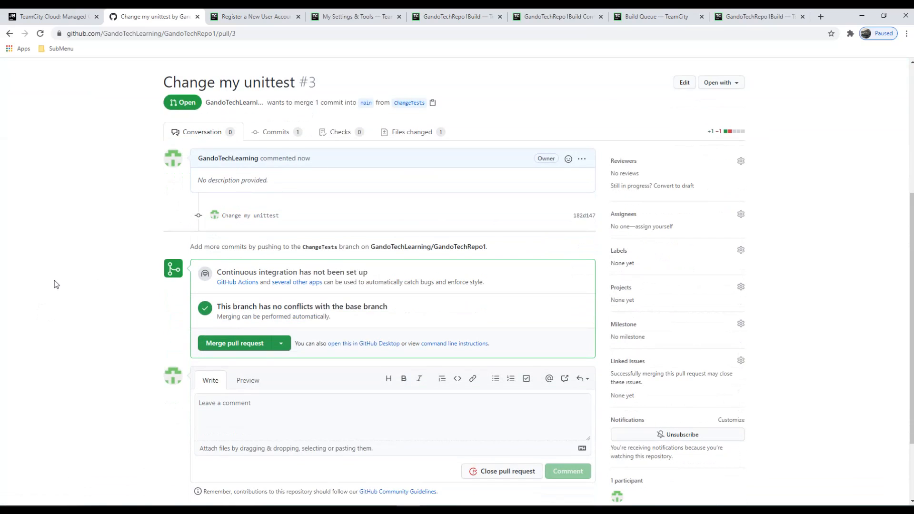
scroll(55, 284, "up", 1)
scroll(55, 286, "down", 2)
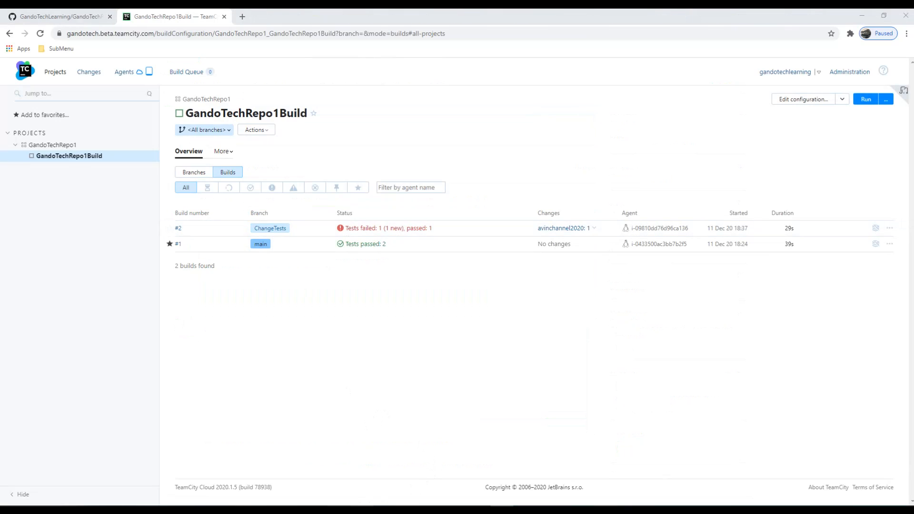
Step: In Visual Studio, remove the negation before MyProcess.DoProcess(0, 1) in AppIsNotWorkingWithZeroSleepInterval, save ProcessTests.cs, and rerun all tests
mouse_move(195, 510)
left_click(265, 483)
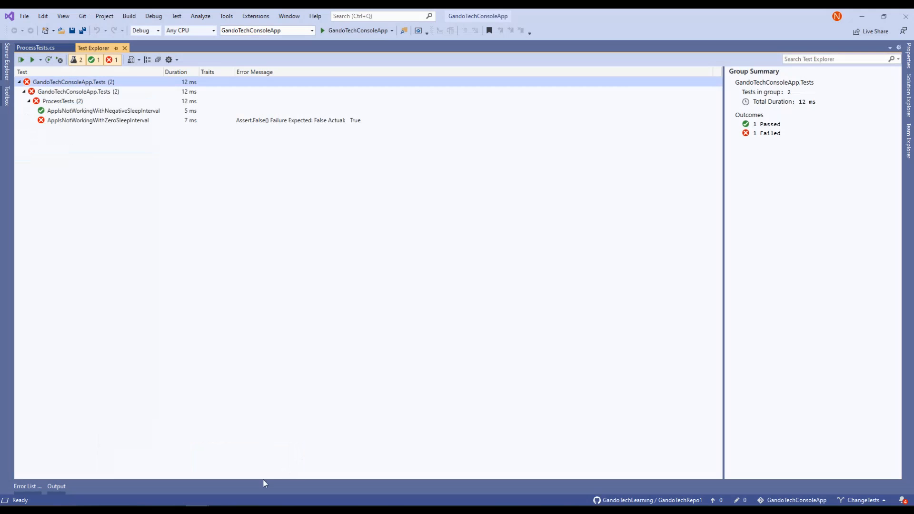
left_click(34, 48)
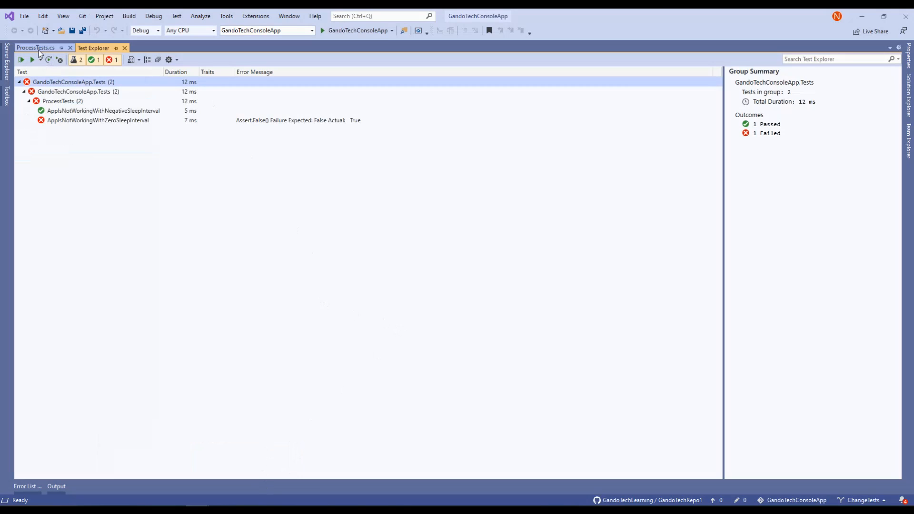
key("Up")
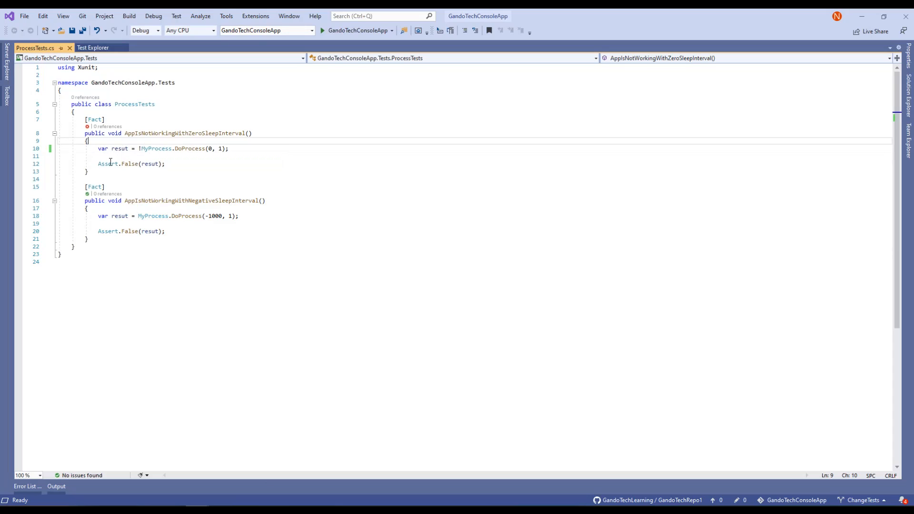
left_click(141, 149)
key("BackSpace")
key("ctrl+s")
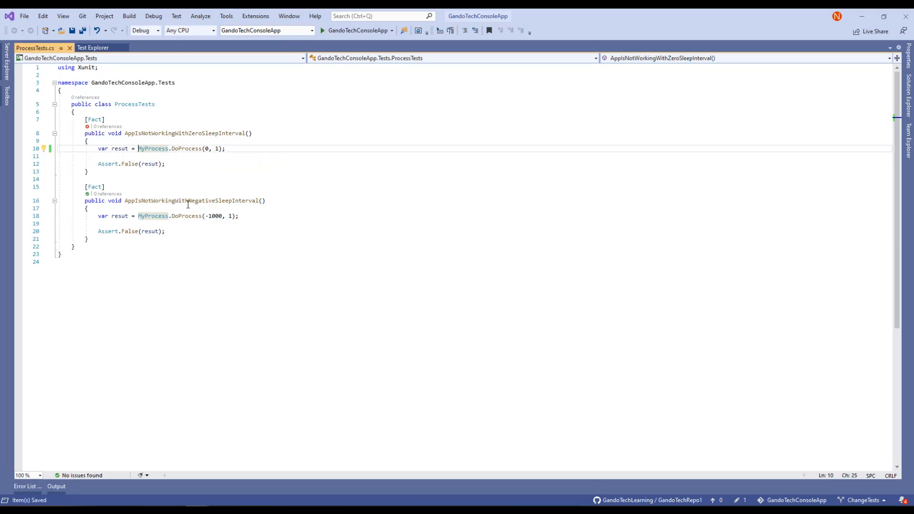
left_click(86, 48)
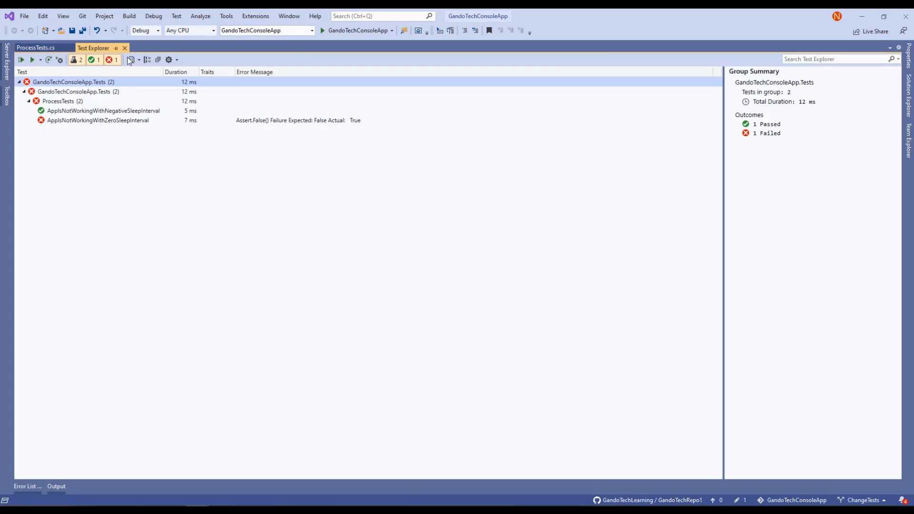
left_click(21, 61)
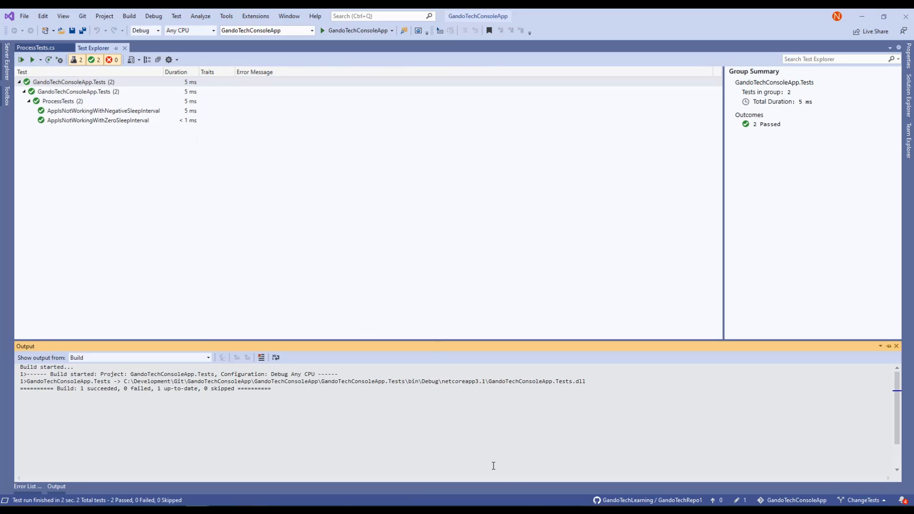
Step: Switch to Git Extensions, stage ProcessTests.cs, and commit and push it to ChangeTests with the message "Fix unit test"
key("alt+Tab")
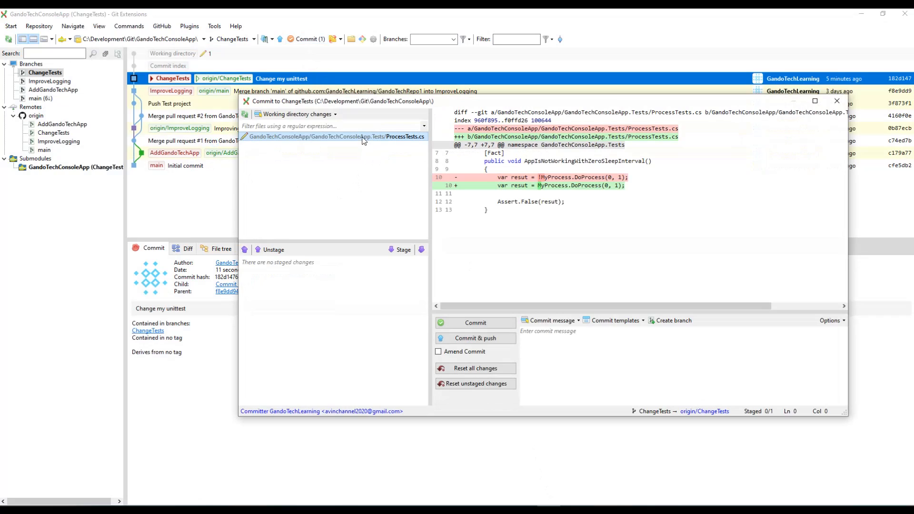
left_click(400, 250)
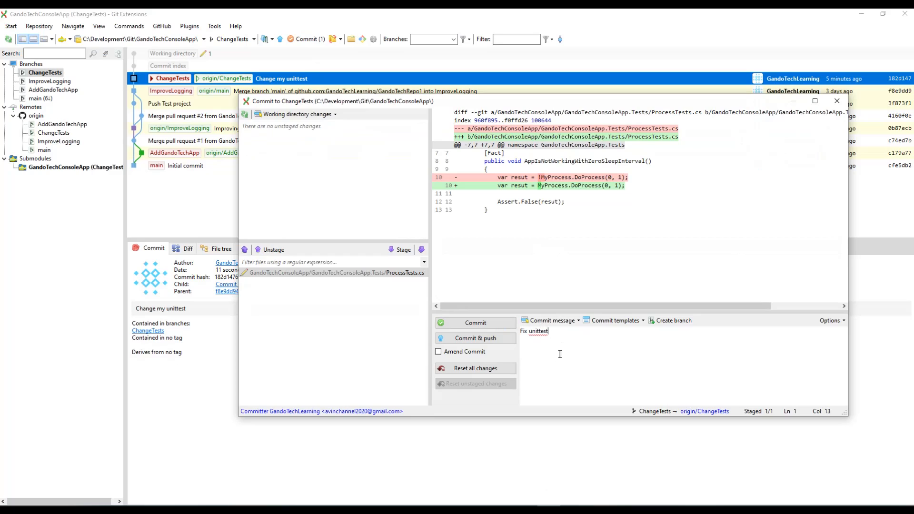
left_click(539, 332)
left_click(481, 340)
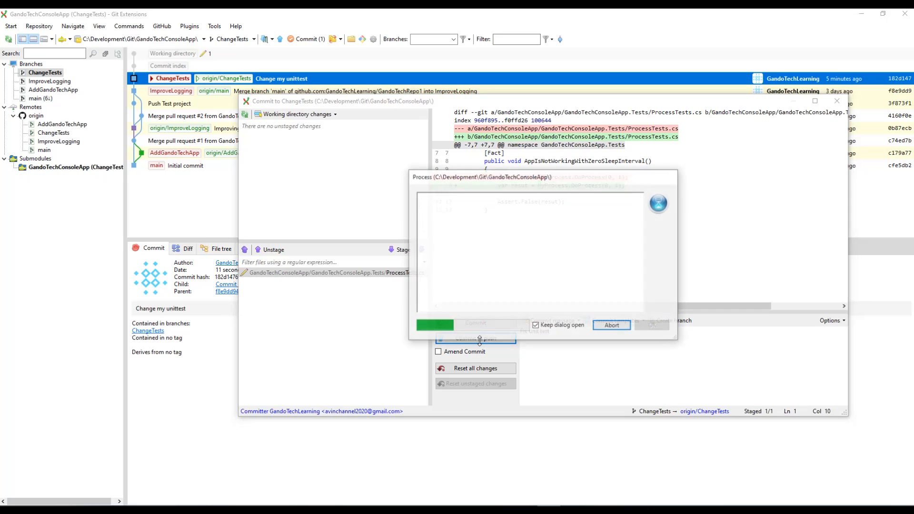
left_click(653, 326)
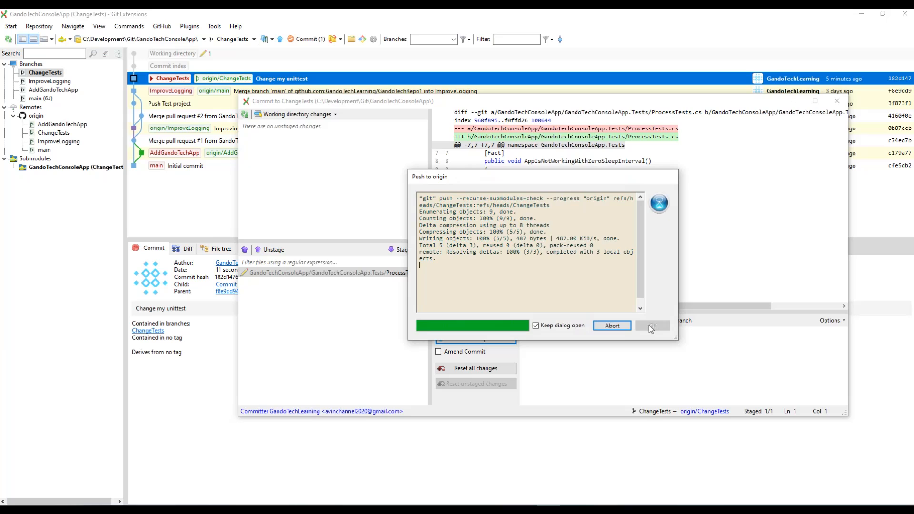
left_click(652, 326)
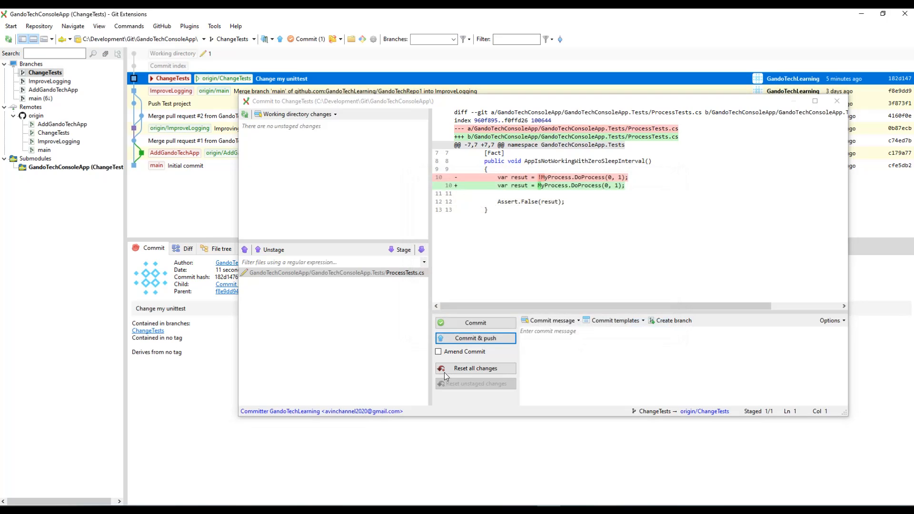
Step: Return to GandoTechRepo1 on GitHub in the browser, switch to the ChangeTests branch and open its commit history
key("alt+Tab")
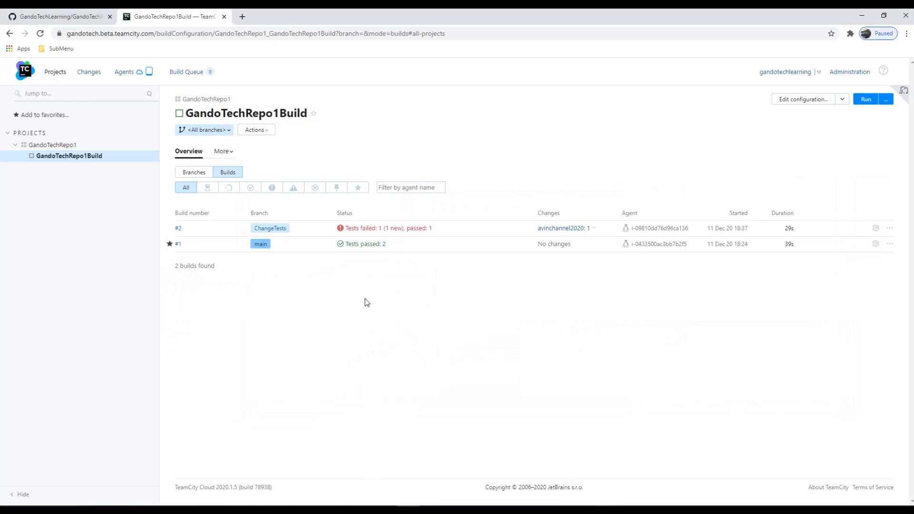
left_click(73, 27)
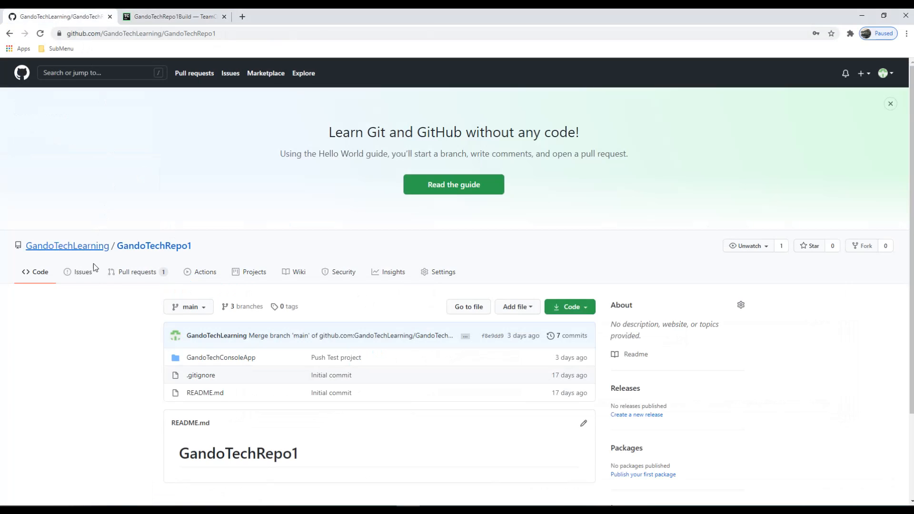
left_click(142, 247)
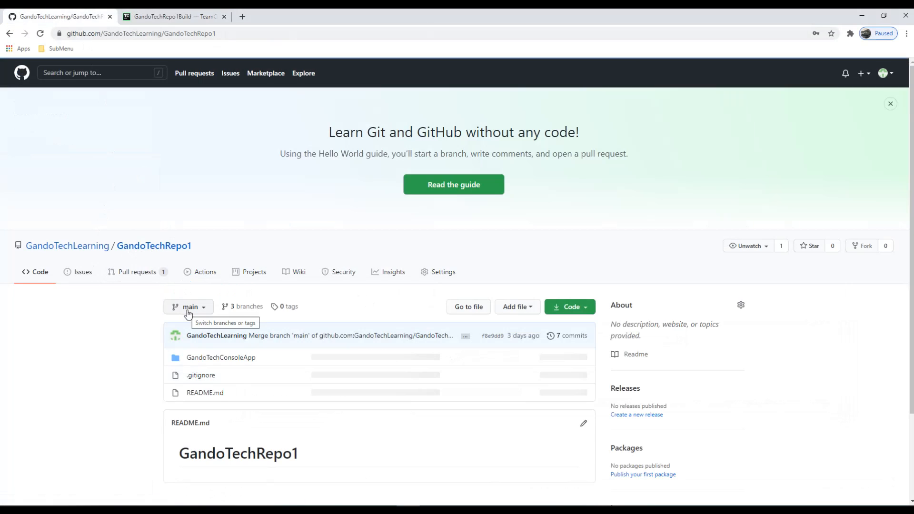
left_click(188, 313)
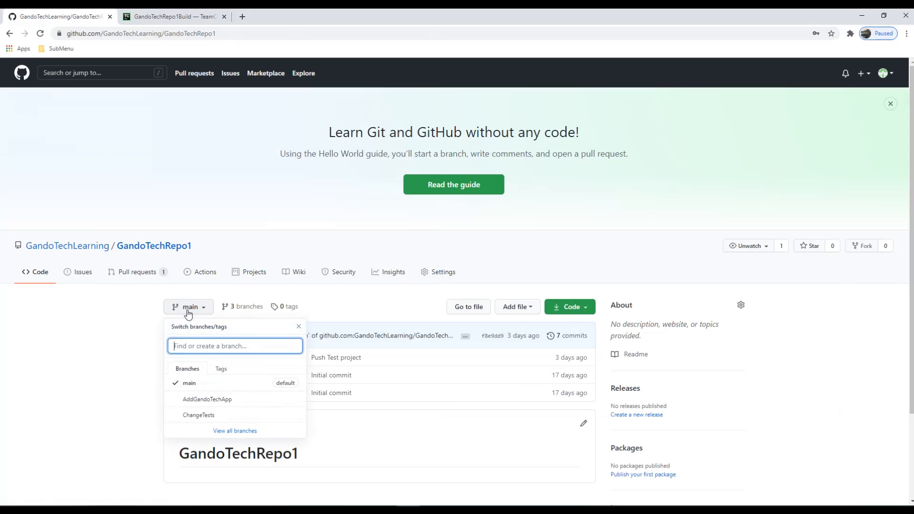
left_click(194, 417)
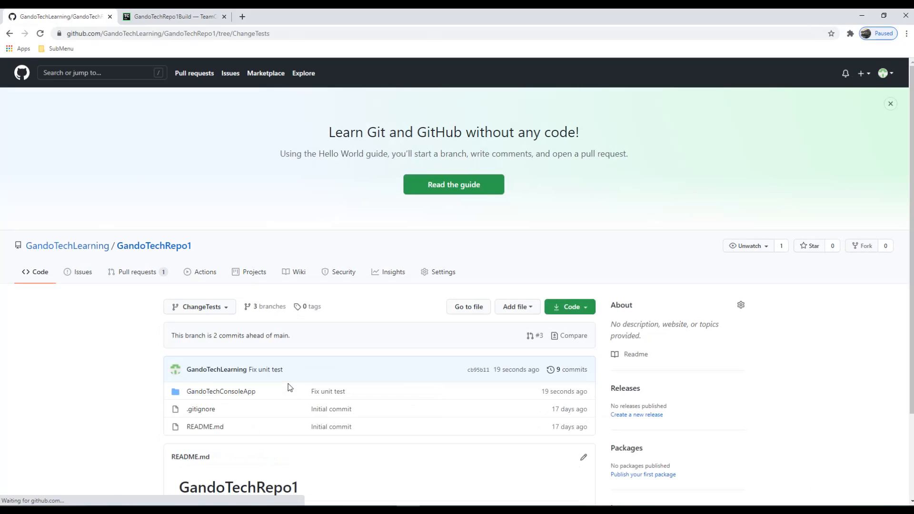
scroll(289, 386, "down", 3)
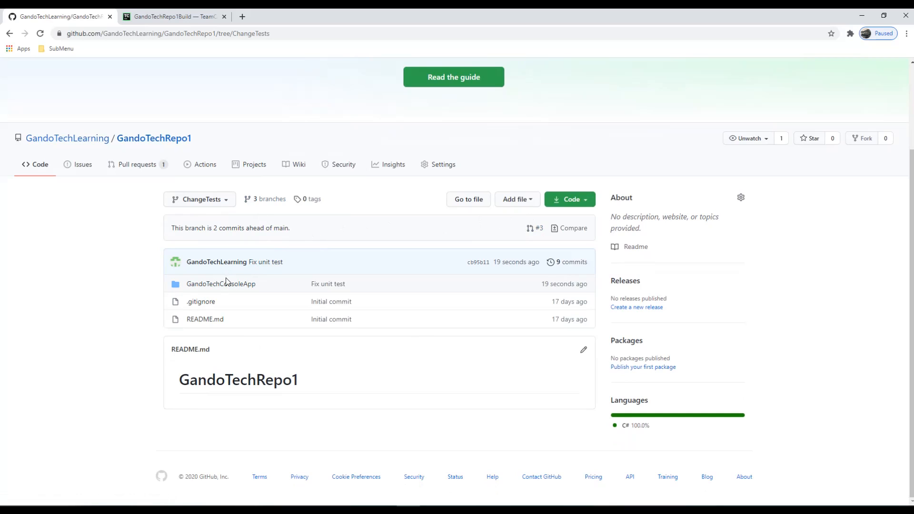
left_click(570, 262)
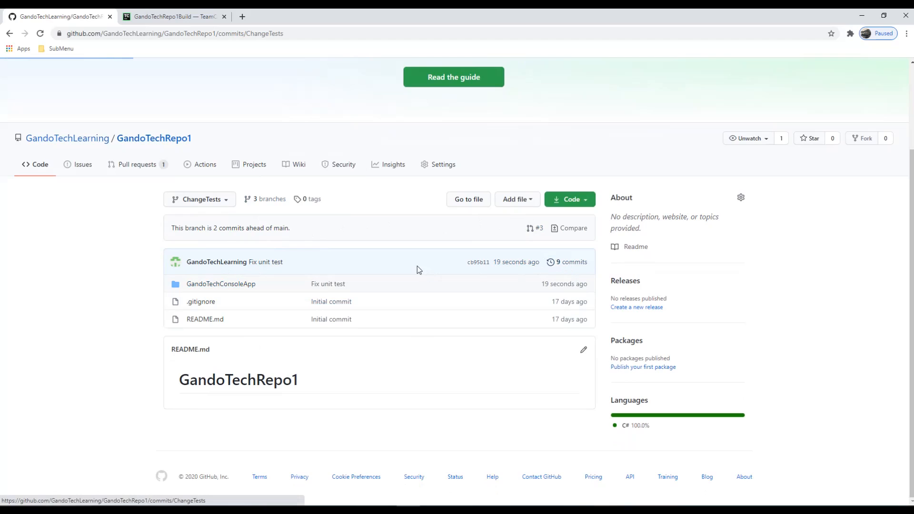
Step: Review the ChangeTests commit history and list the repository commits made by GandoTechLearning
scroll(309, 300, "down", 3)
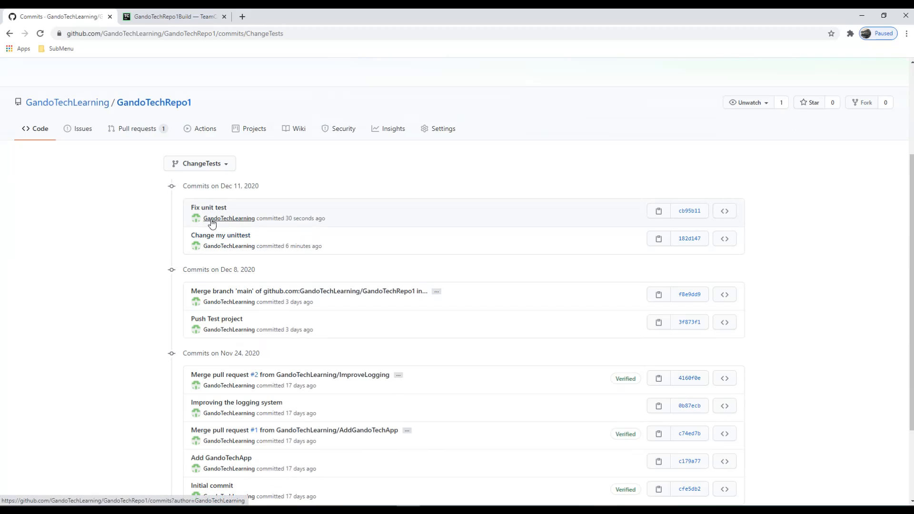
left_click(216, 235)
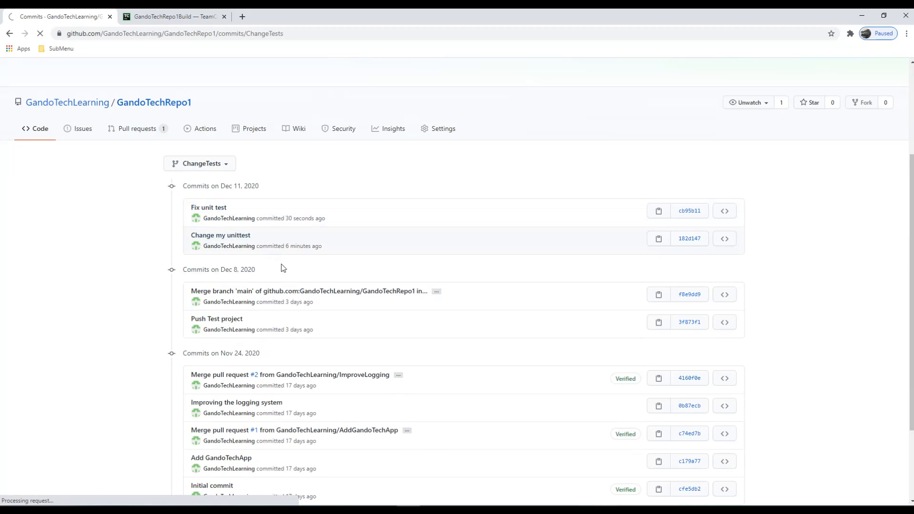
scroll(281, 264, "down", 3)
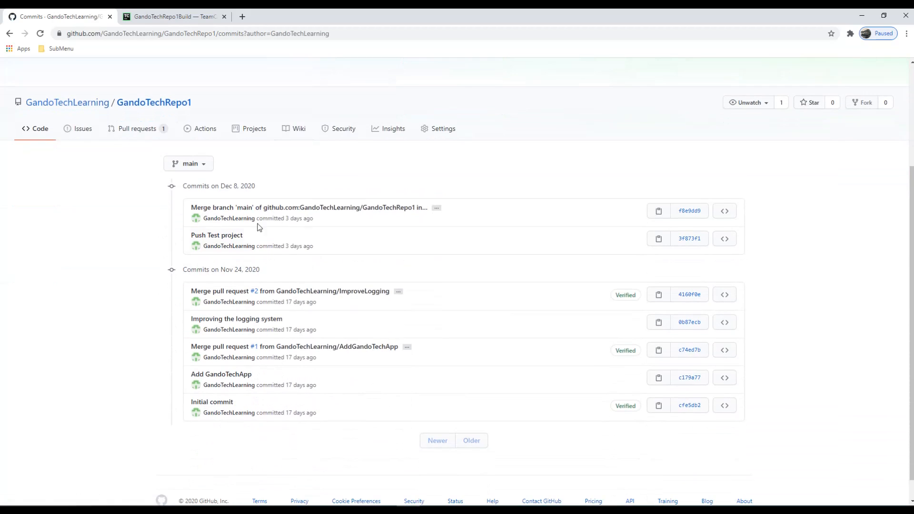
Step: Switch to TeamCity, check the builds across all branches, and filter GandoTechRepo1Build's builds to the ChangeTests branch
left_click(172, 16)
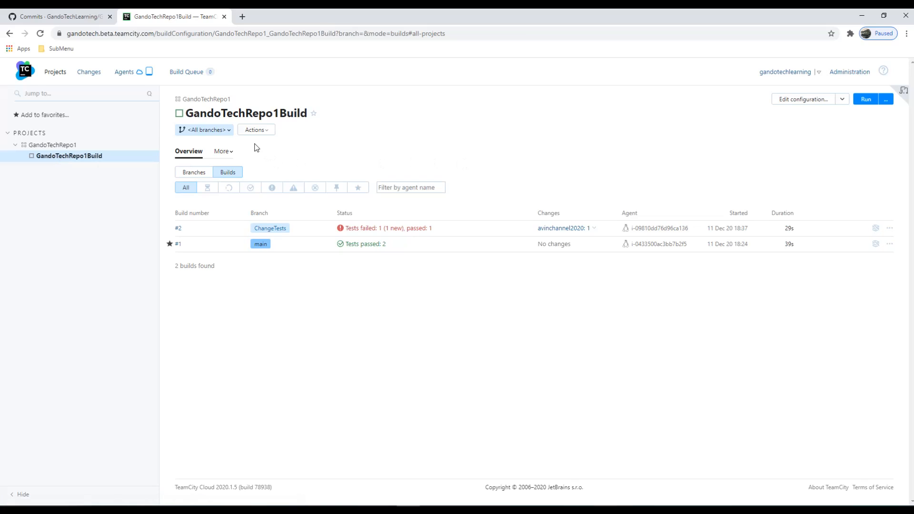
left_click(205, 130)
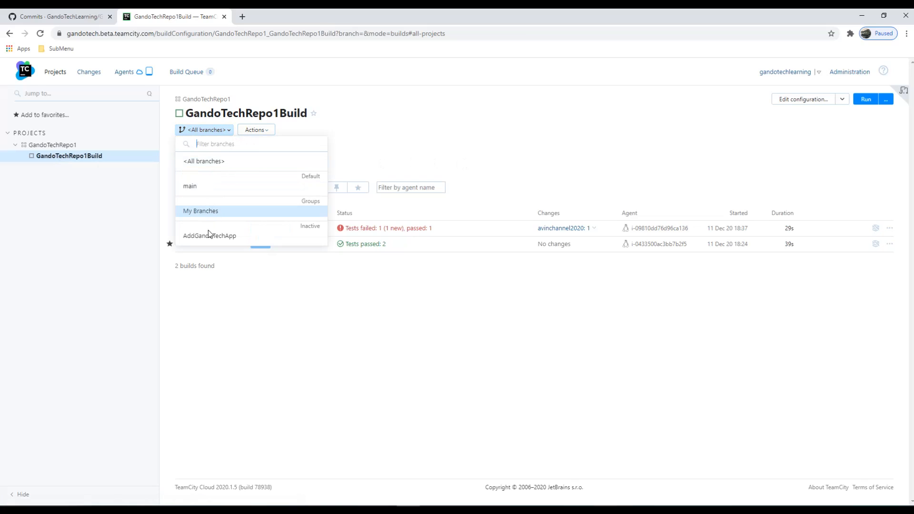
left_click(225, 161)
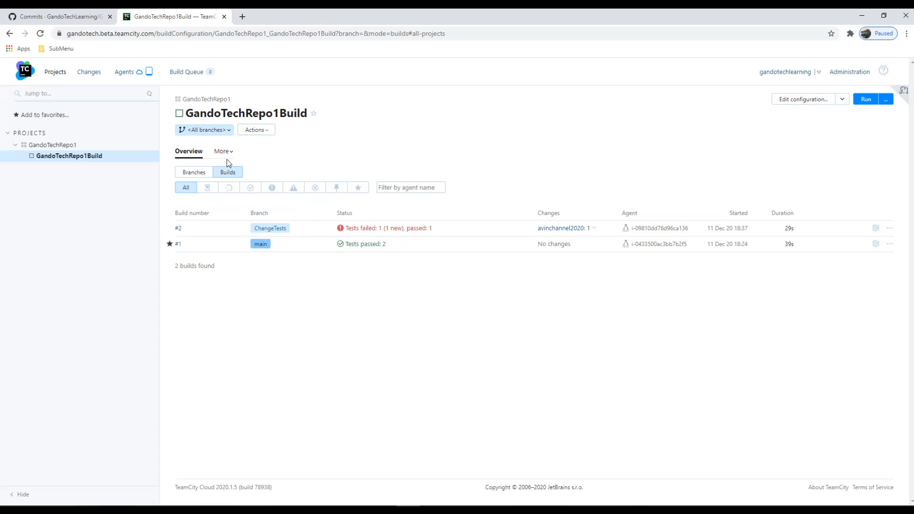
left_click(273, 228)
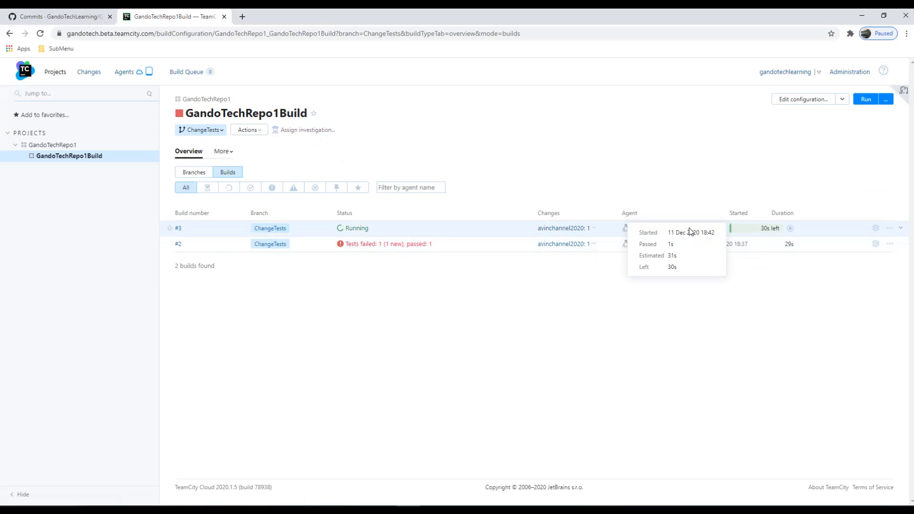
Step: Open ChangeTests build #3 and examine its build log from source checkout through the dotnet build and test steps
left_click(353, 233)
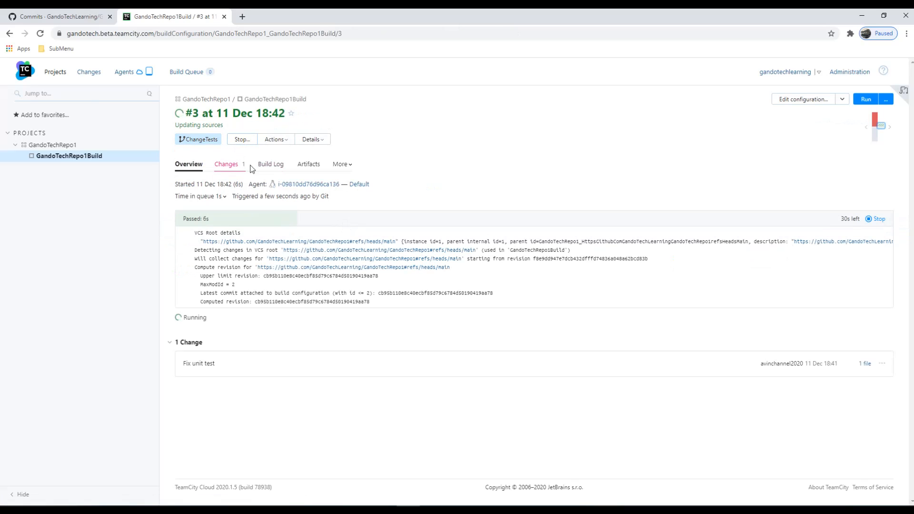
left_click(268, 165)
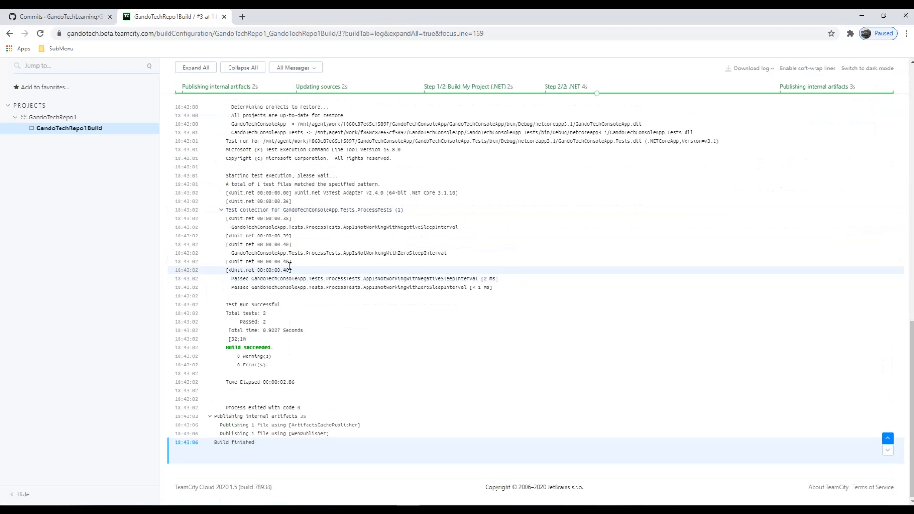
scroll(289, 266, "up", 3)
scroll(288, 265, "up", 6)
scroll(272, 271, "up", 1)
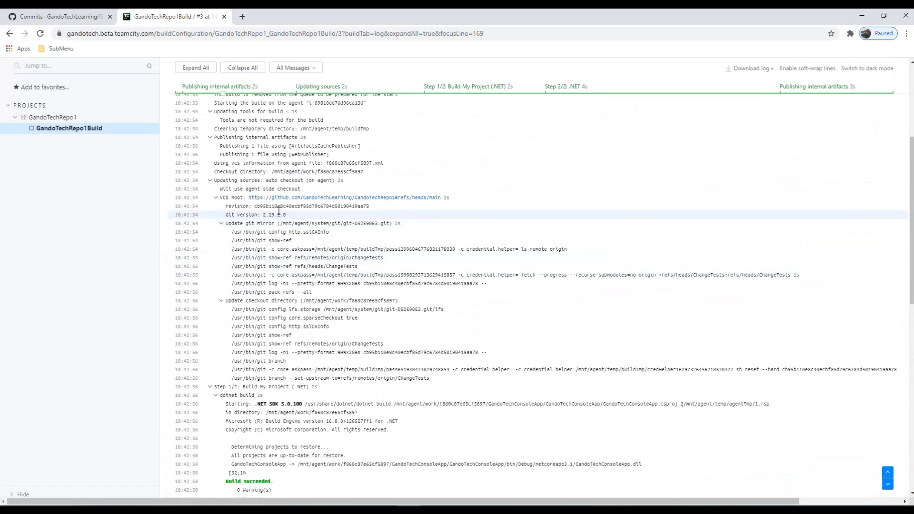
scroll(281, 207, "up", 3)
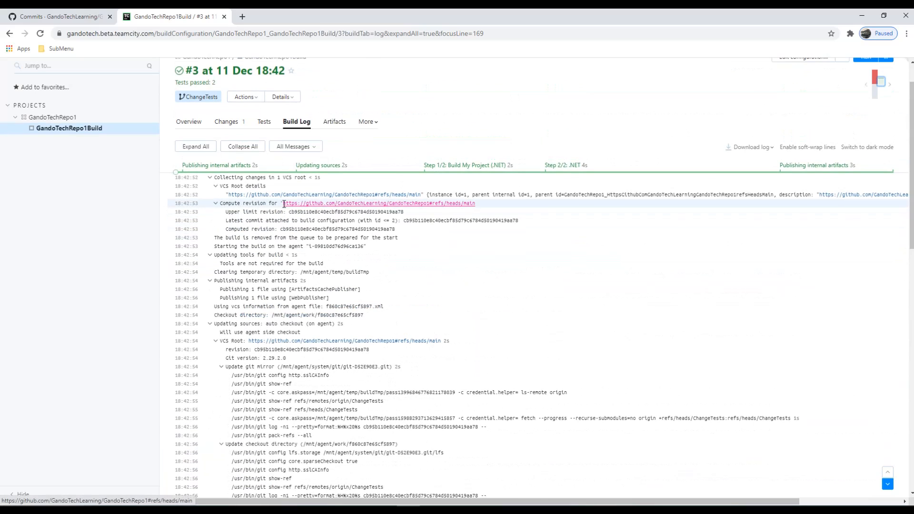
scroll(285, 204, "down", 2)
scroll(263, 215, "down", 3)
scroll(263, 216, "down", 5)
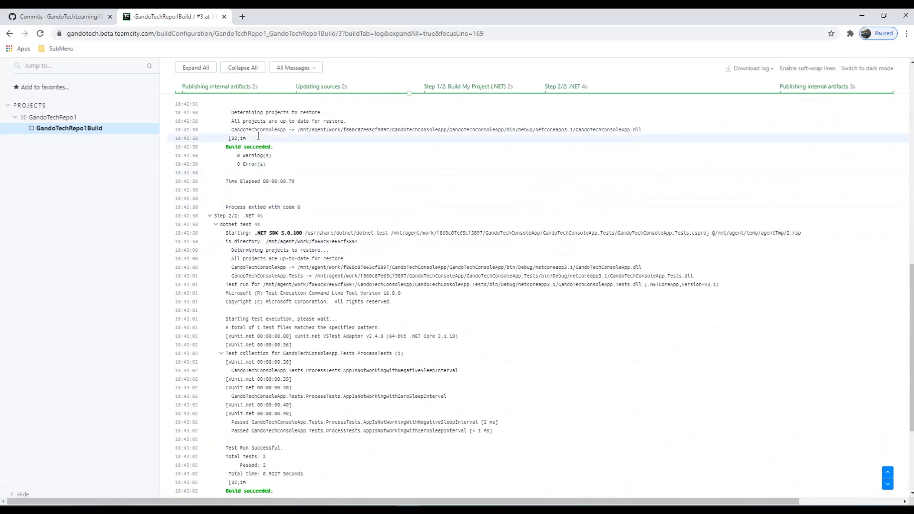
scroll(267, 190, "down", 3)
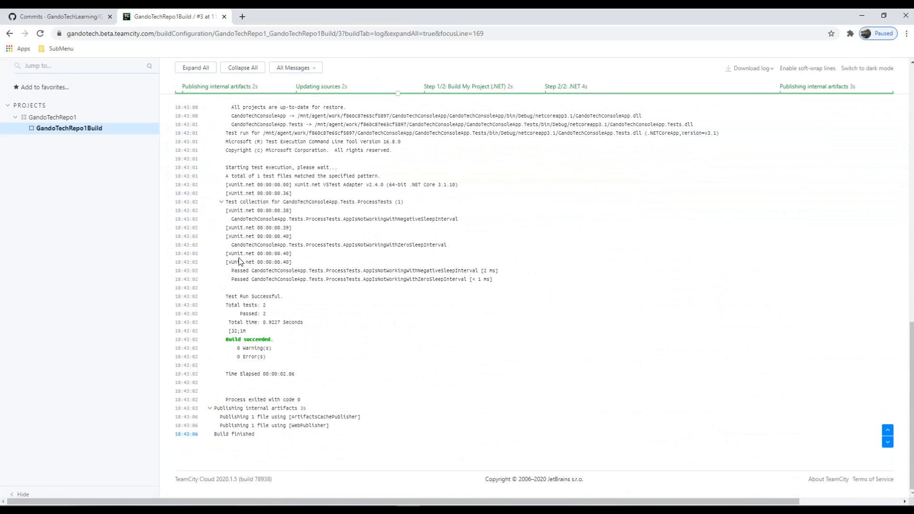
Step: Highlight the build result and ProcessTests result lines in the log, and return through the build's overview to the build list
left_click(236, 340)
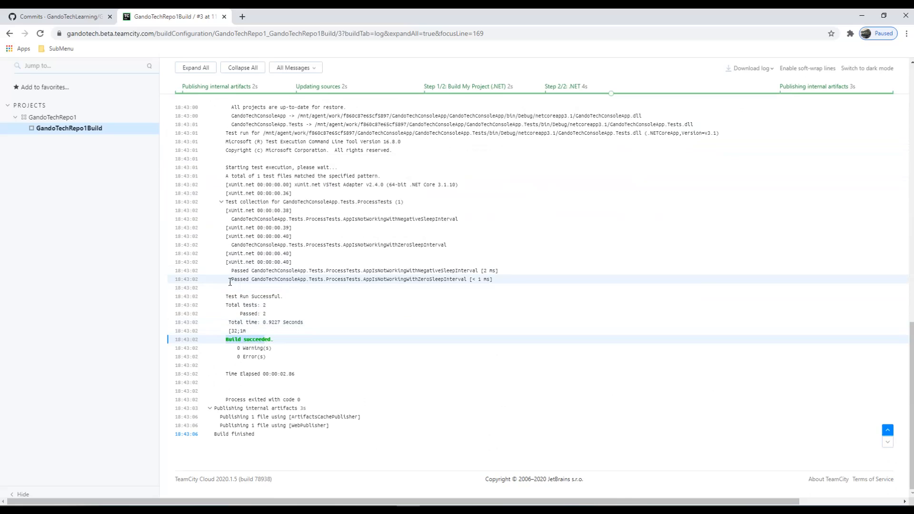
left_click_drag(233, 271, 520, 279)
scroll(311, 219, "up", 5)
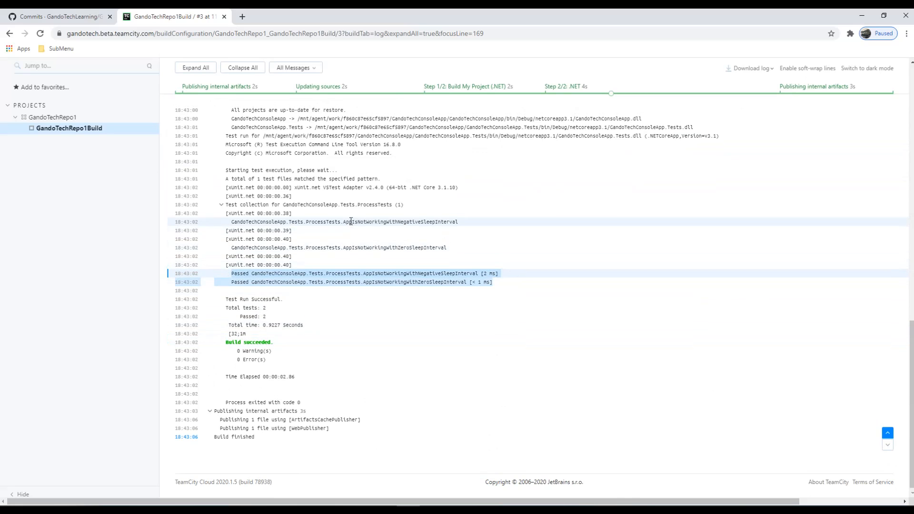
scroll(312, 219, "up", 6)
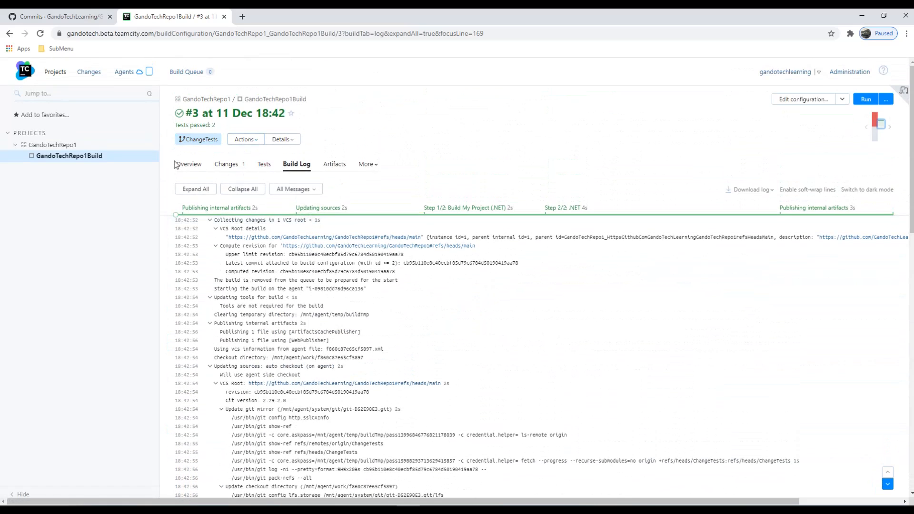
left_click(180, 165)
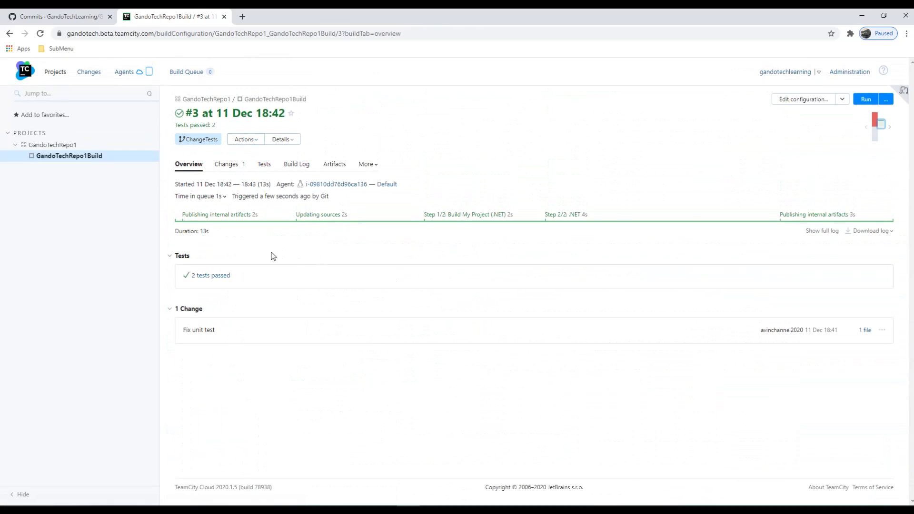
left_click(75, 162)
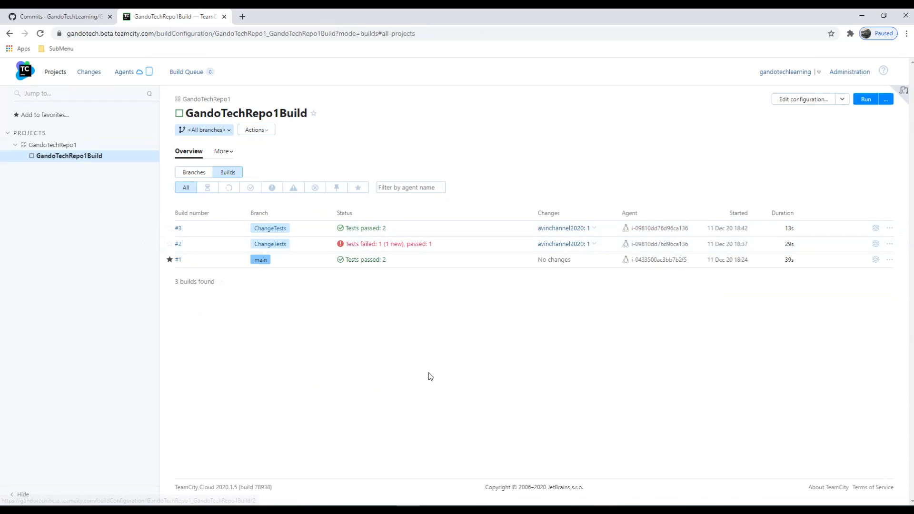
Step: Switch to GitHub, open the "Change my unittest" pull request, and review its commits and its conversation with the merge checks
left_click(54, 19)
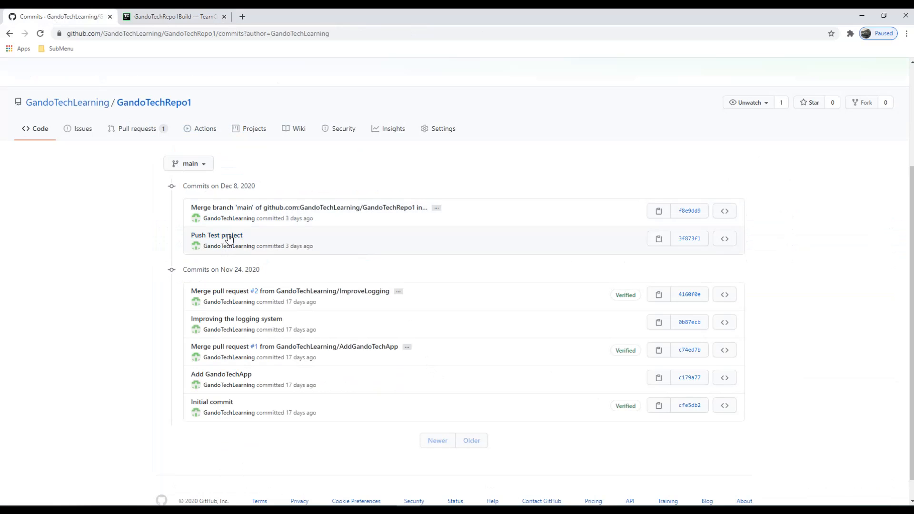
left_click(137, 128)
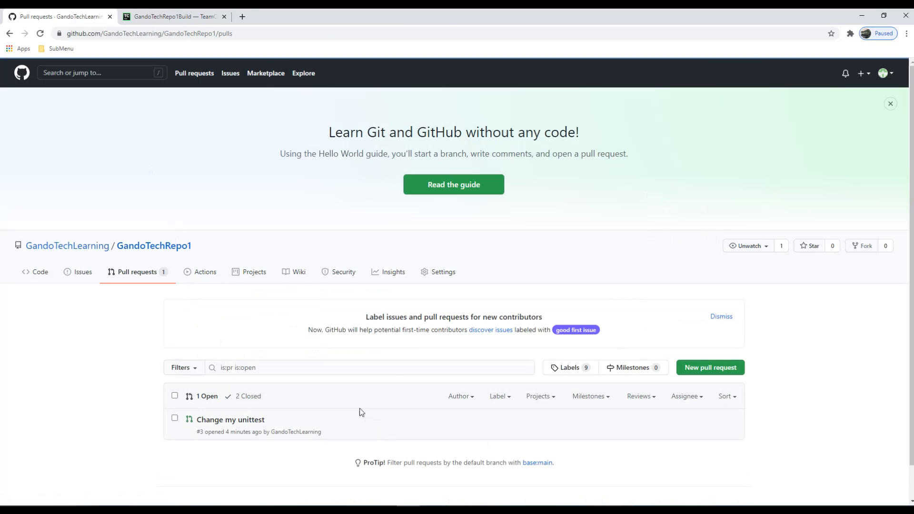
left_click(212, 421)
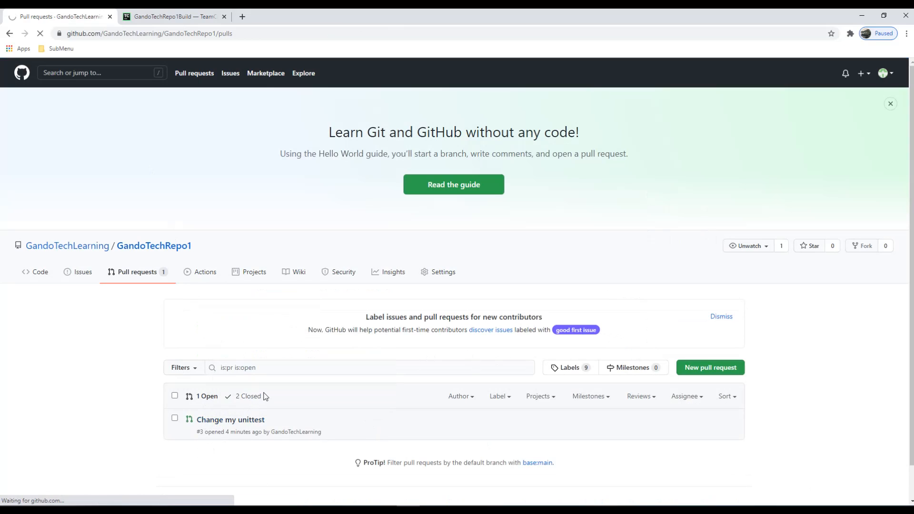
scroll(265, 395, "down", 2)
left_click(310, 265)
scroll(229, 396, "down", 1)
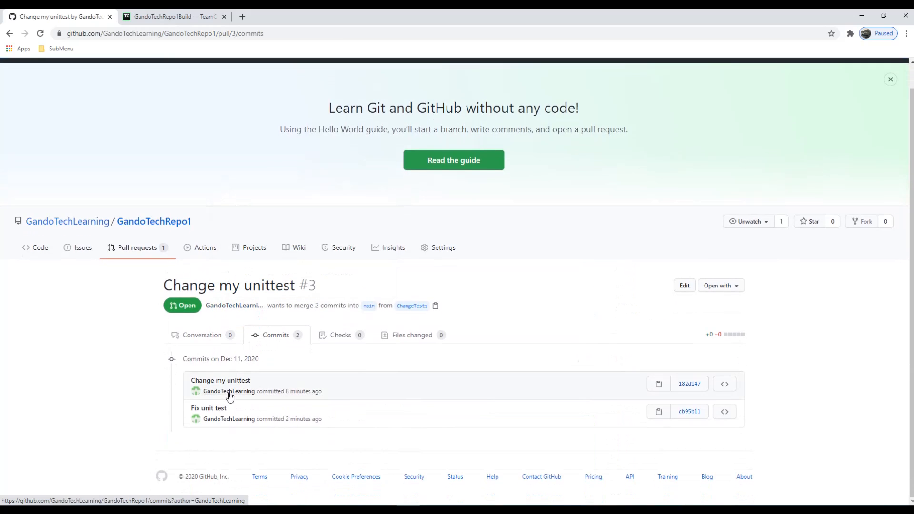
left_click(208, 335)
scroll(238, 328, "down", 5)
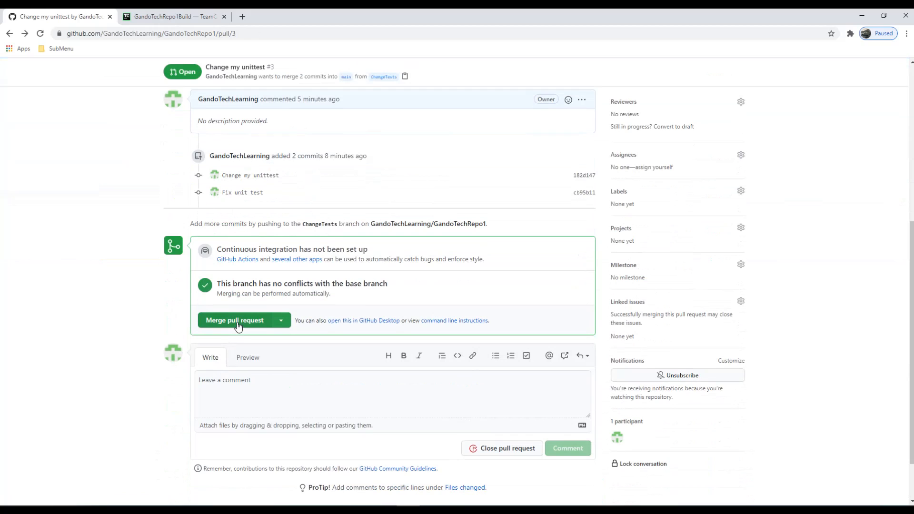
scroll(238, 326, "up", 2)
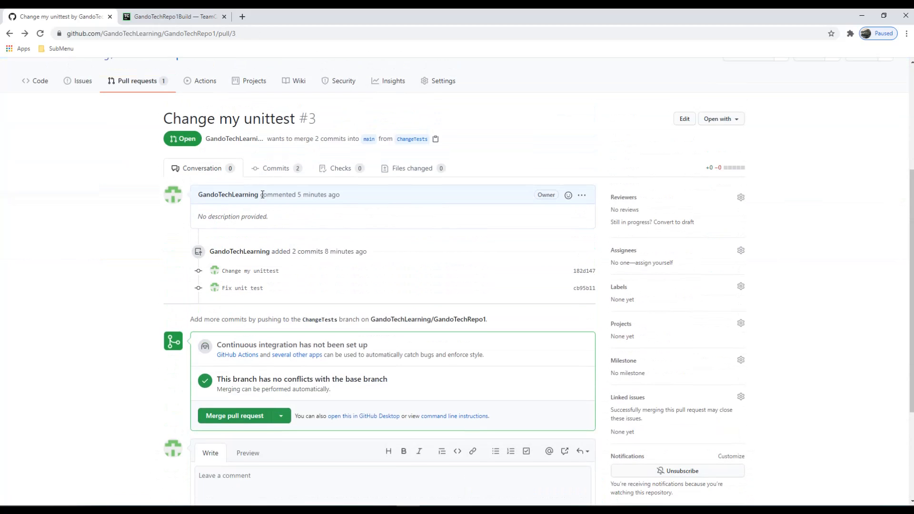
Step: Merge the "Change my unittest" pull request into main and delete the ChangeTests branch
left_click(234, 422)
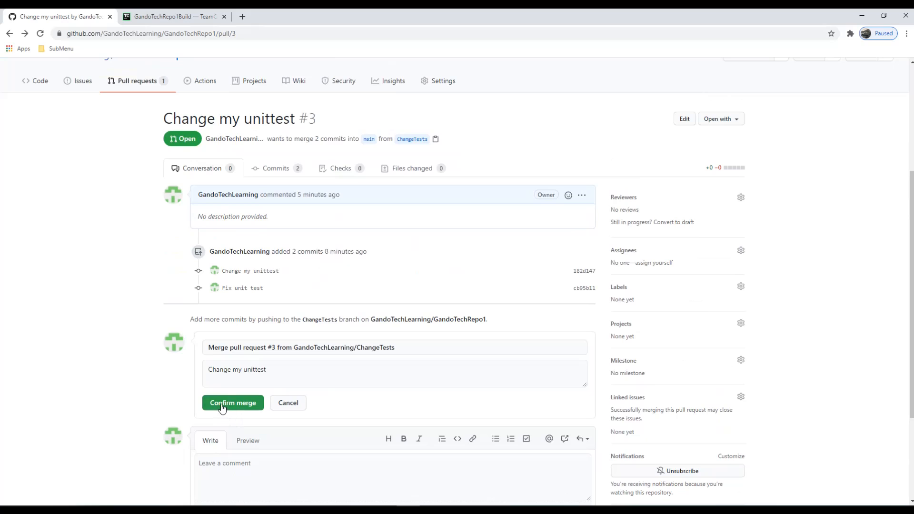
left_click(222, 408)
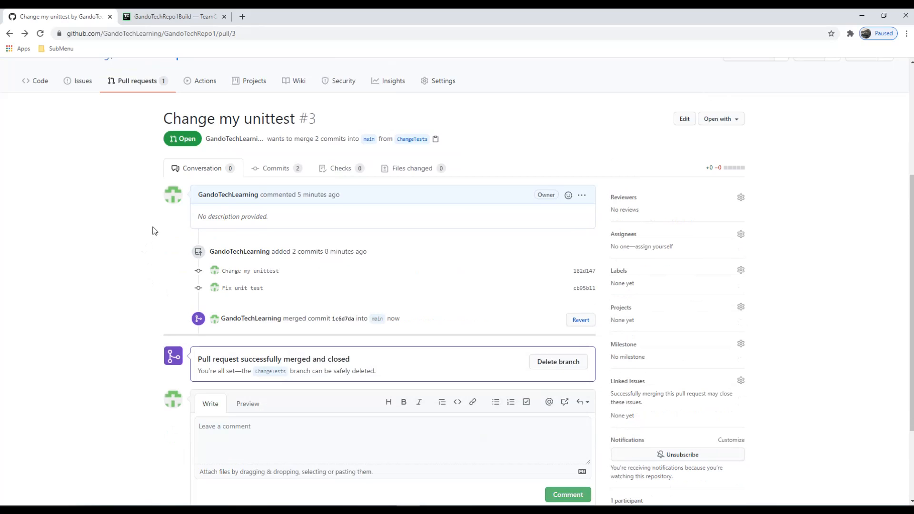
left_click(545, 365)
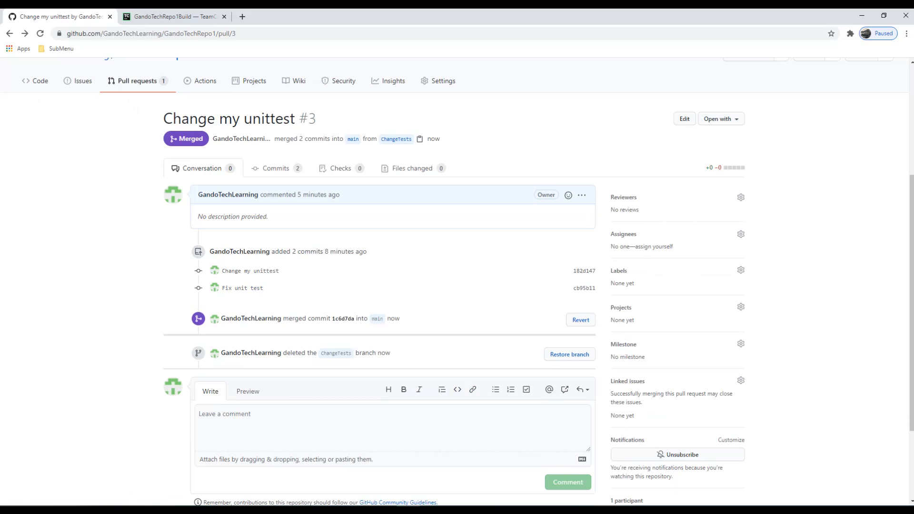
Step: Open ProcessTests.cs from GandoTechConsoleApp.Tests on the main branch and inspect its test code
left_click(38, 81)
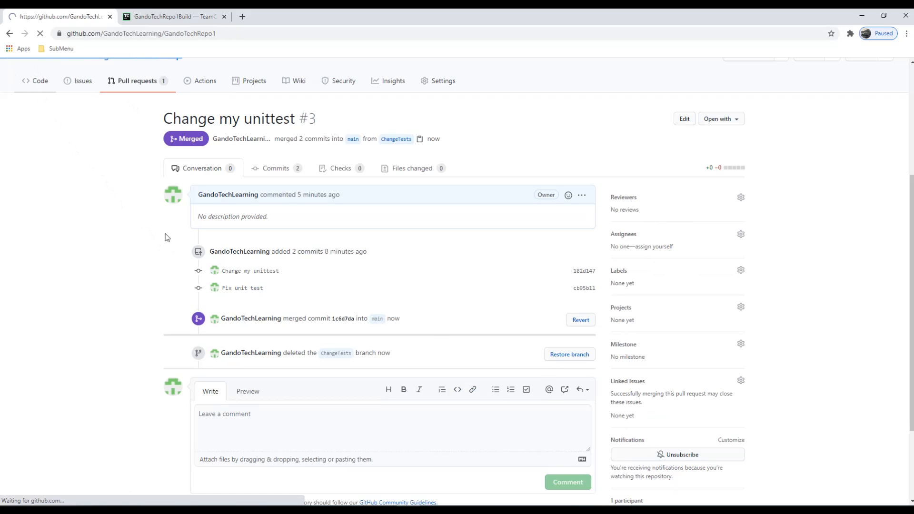
left_click(205, 362)
scroll(212, 369, "down", 1)
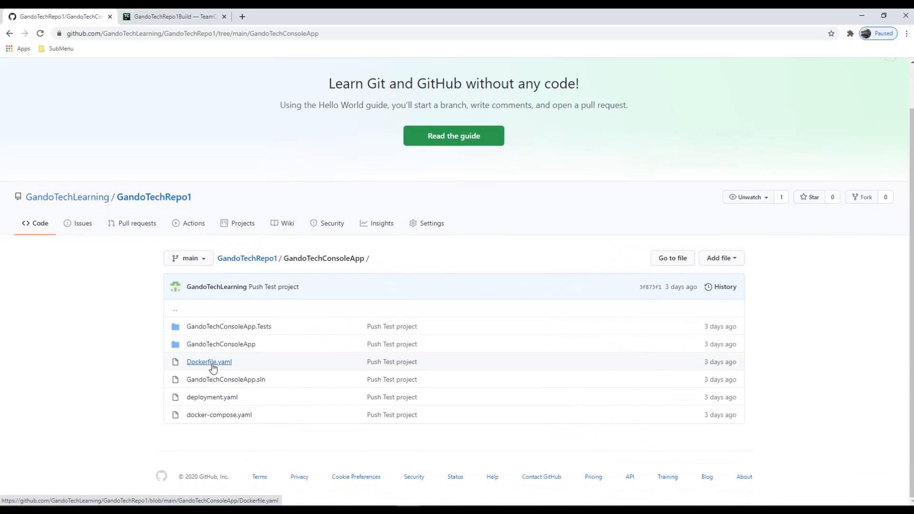
left_click(224, 327)
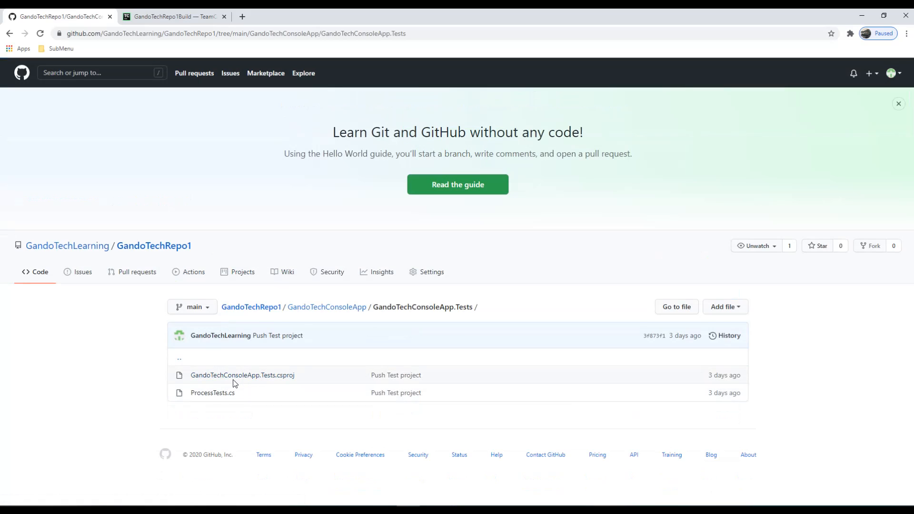
left_click(213, 393)
scroll(215, 392, "down", 3)
left_click_drag(240, 353, 334, 351)
Step: Switch to TeamCity and view the list of changes included in build #4 of the main branch
left_click(172, 17)
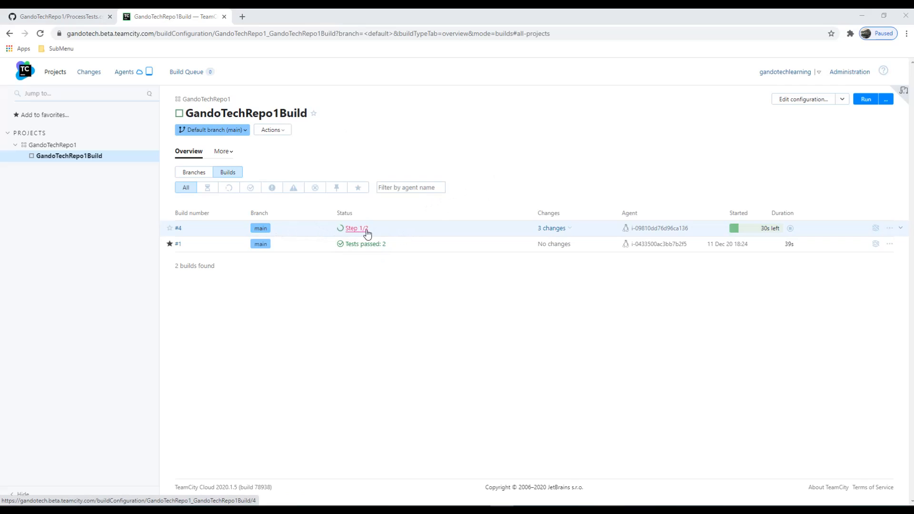
left_click(569, 229)
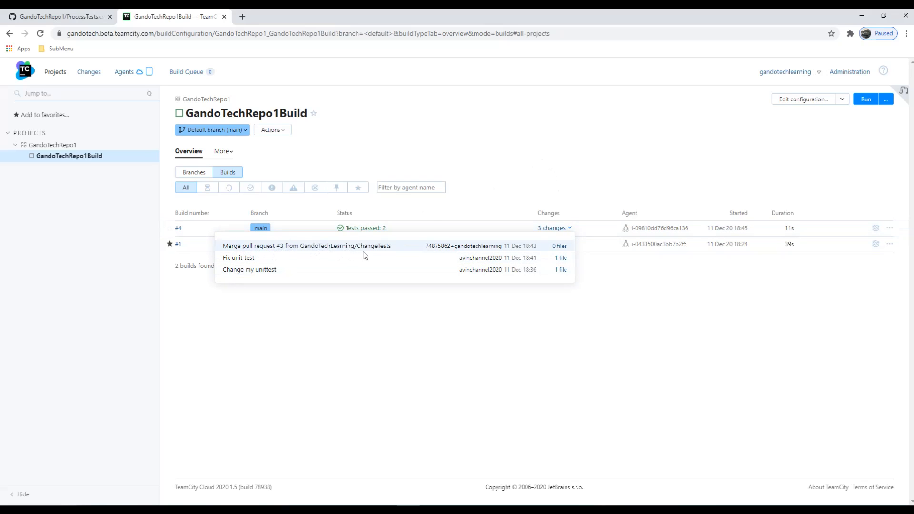
left_click(430, 125)
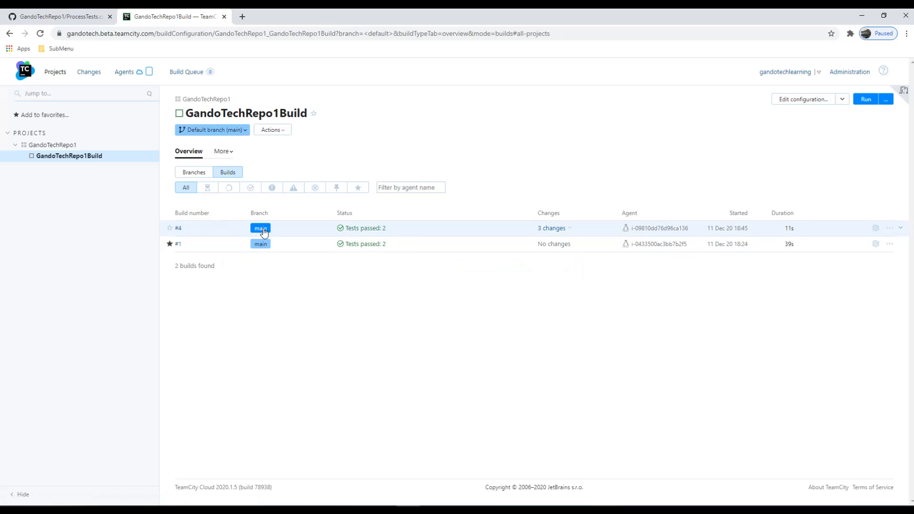
Step: Show GandoTechRepo1Build's builds for all branches and check which branches the branch filter offers
left_click(244, 131)
left_click(212, 162)
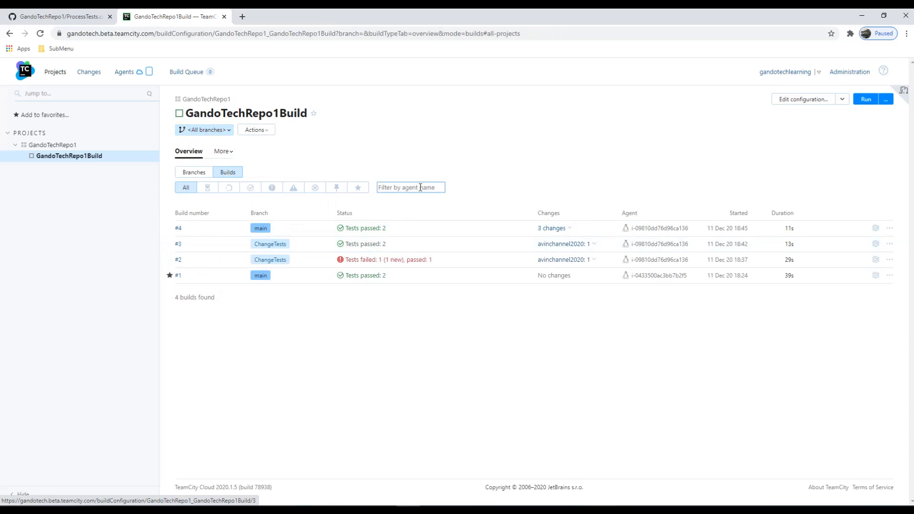
left_click(228, 131)
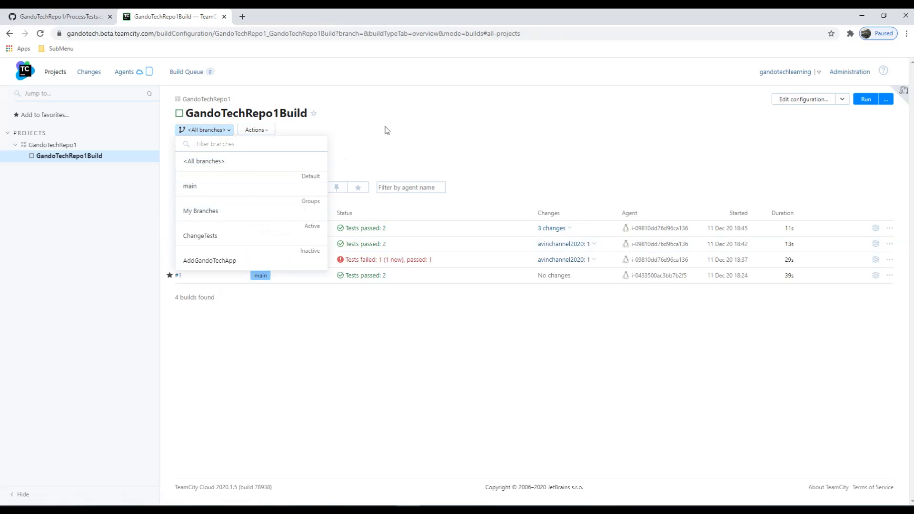
left_click(387, 131)
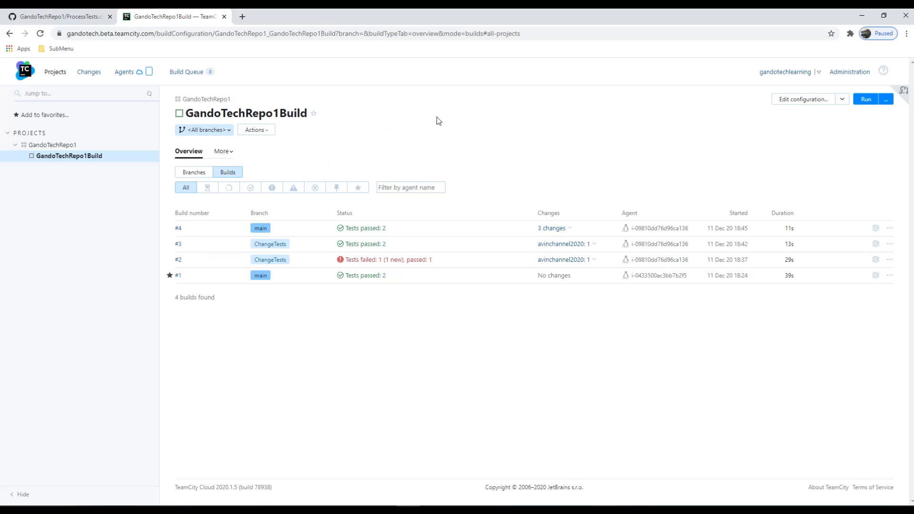
Step: View the latest builds in the GandoTechRepo1 project overview and return to GandoTechRepo1Build's build list
left_click(67, 145)
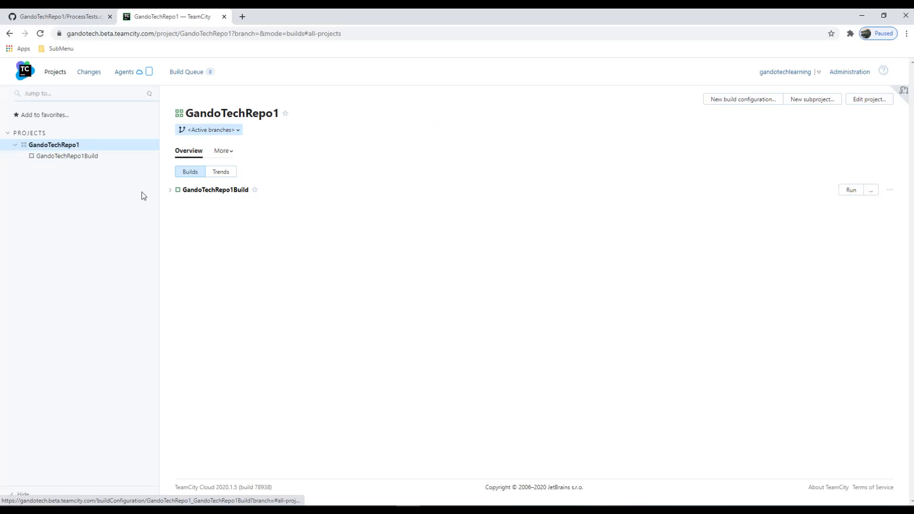
left_click(170, 191)
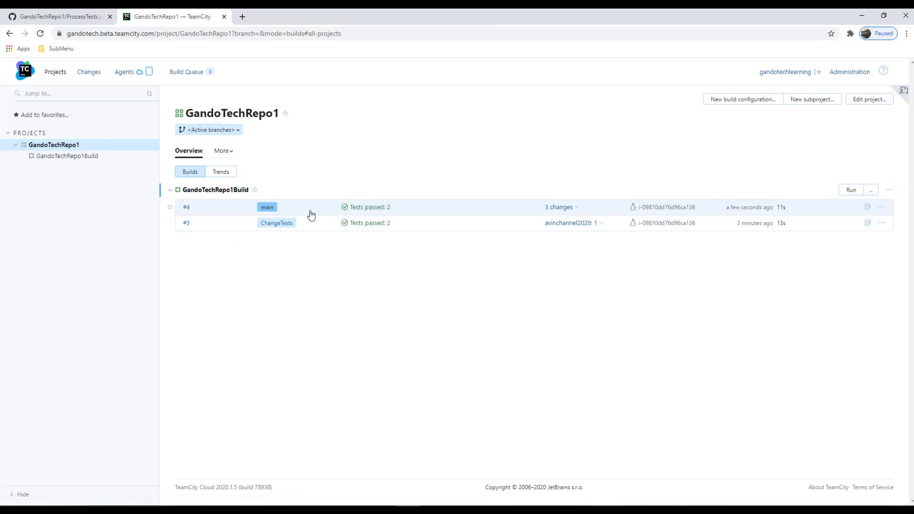
left_click(52, 157)
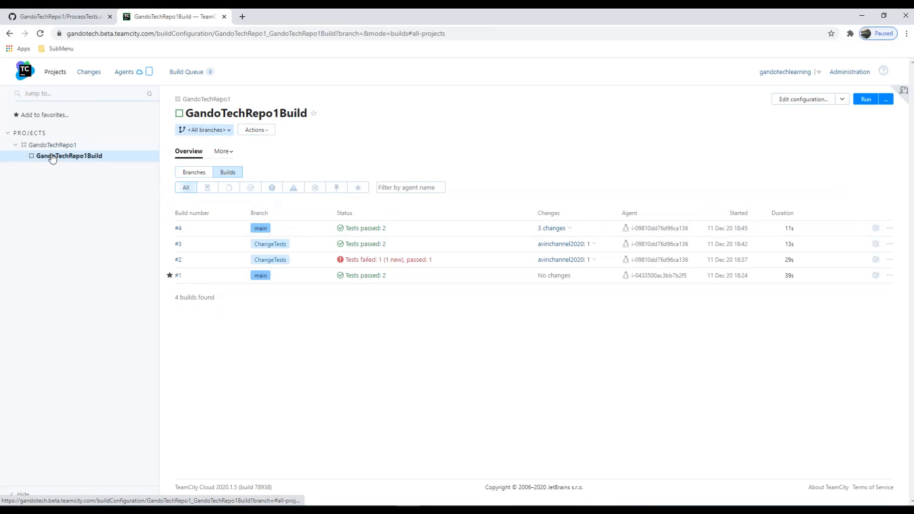